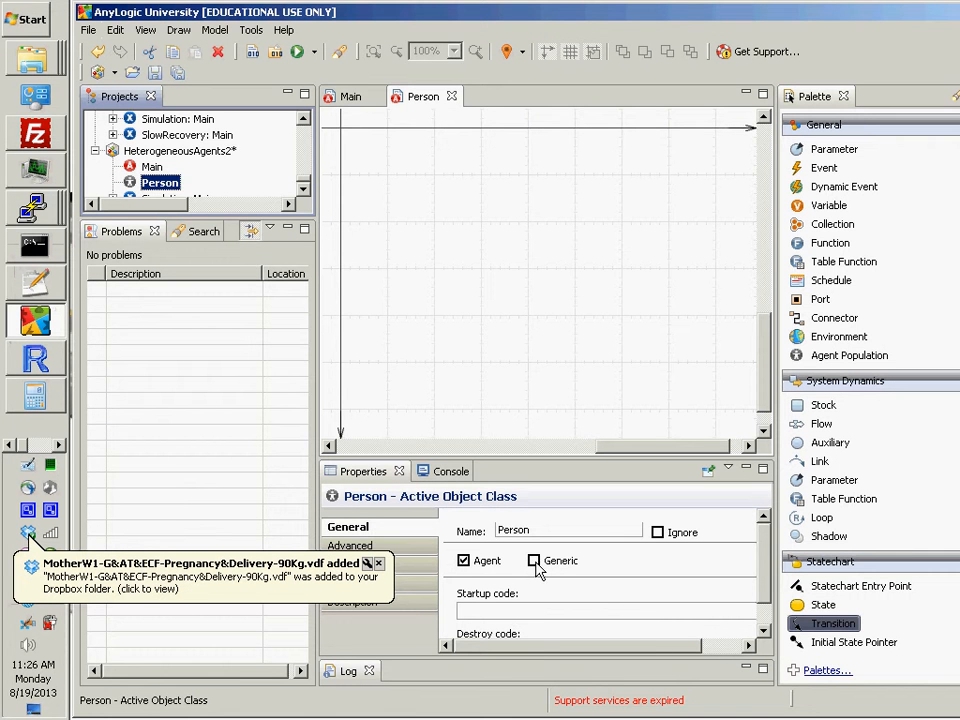
Turn off the Agent option of the Person class and turn it back on
left_click(607, 460)
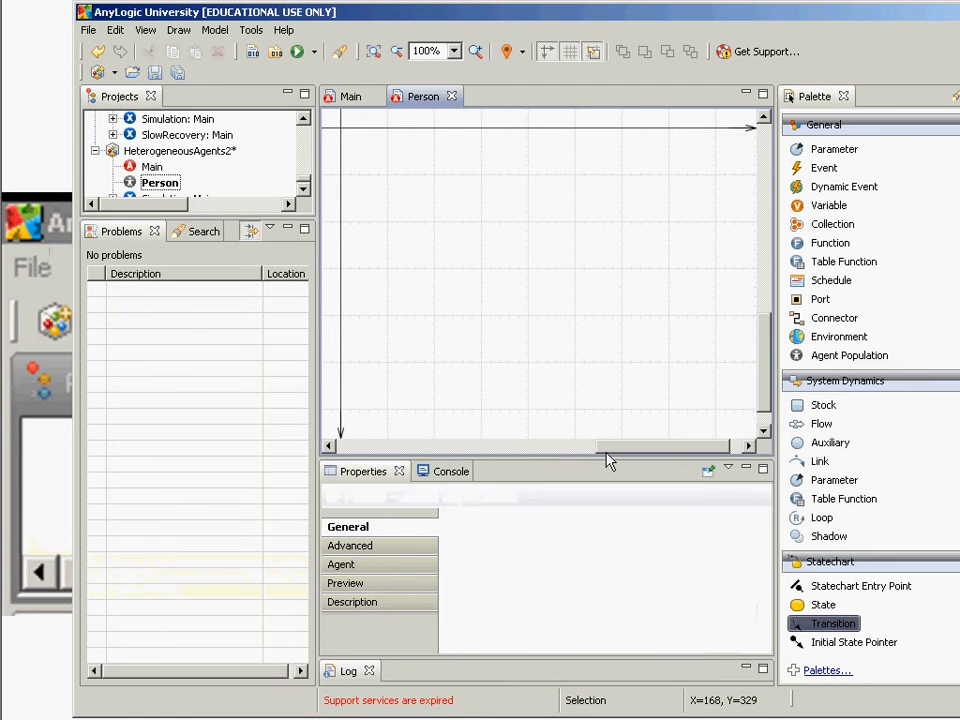
left_click(157, 186)
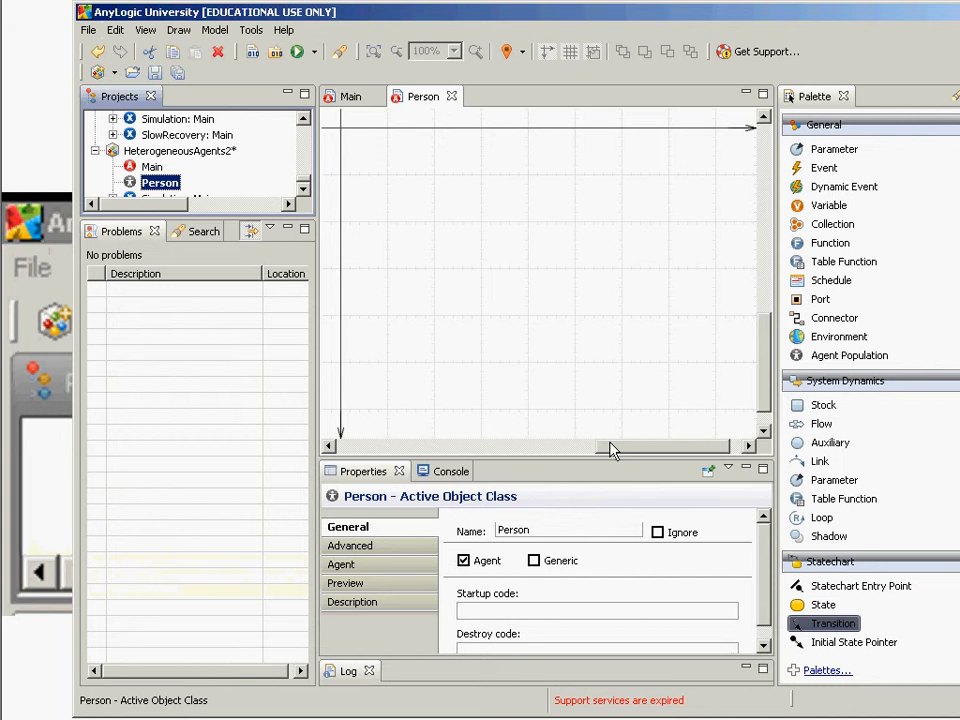
left_click_drag(613, 450, 622, 452)
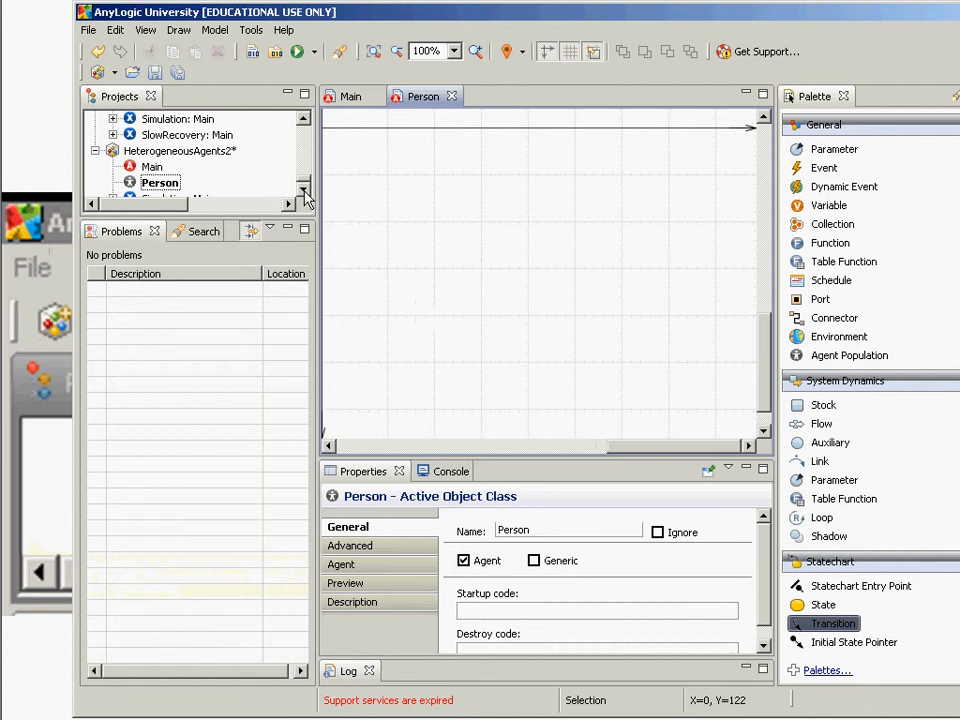
left_click(466, 568)
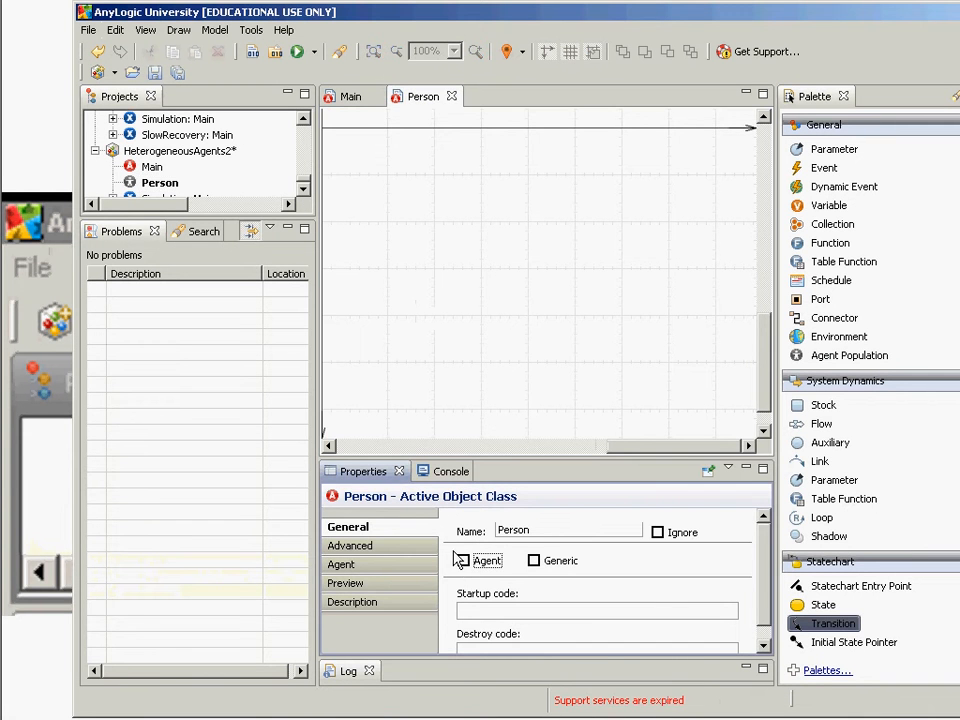
left_click(478, 343)
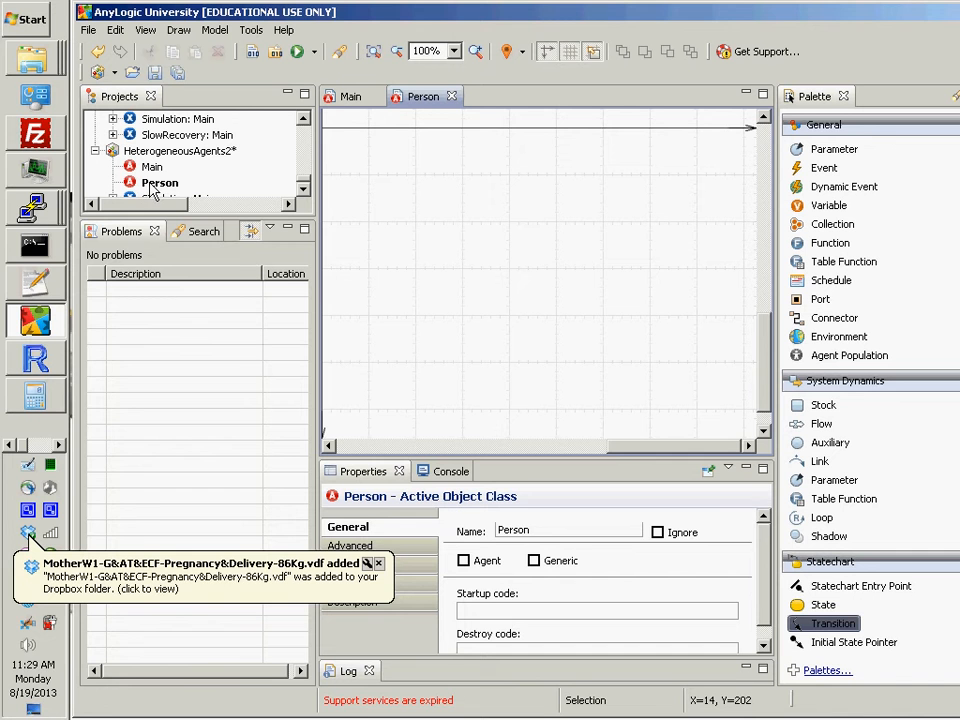
left_click(463, 560)
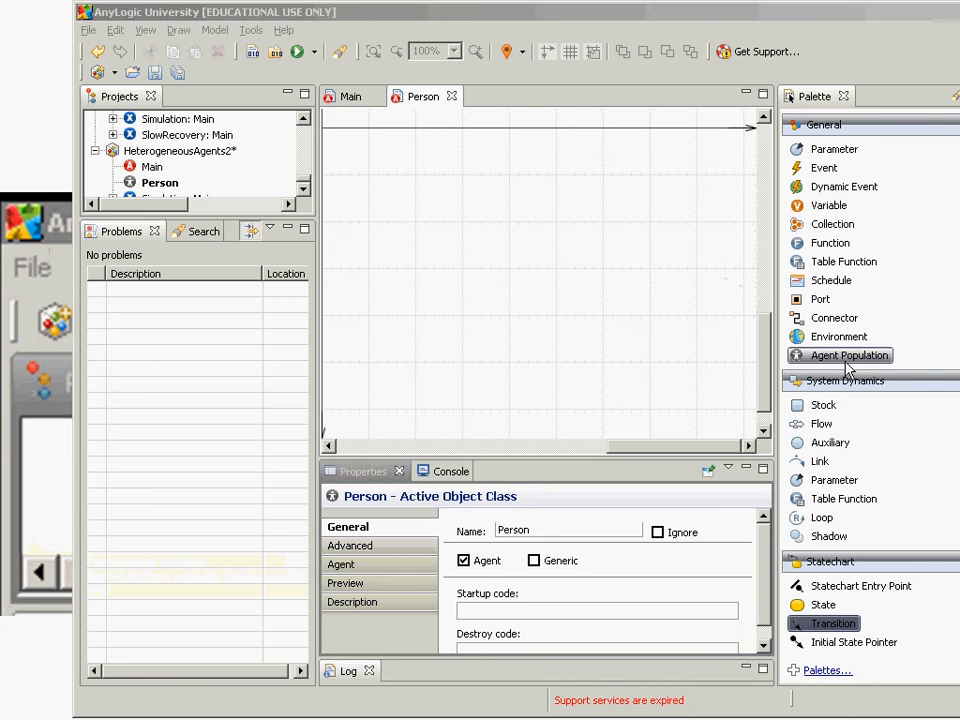
Delete the Person class from the HeterogeneousAgents2 model and confirm the deletion
left_click(148, 184)
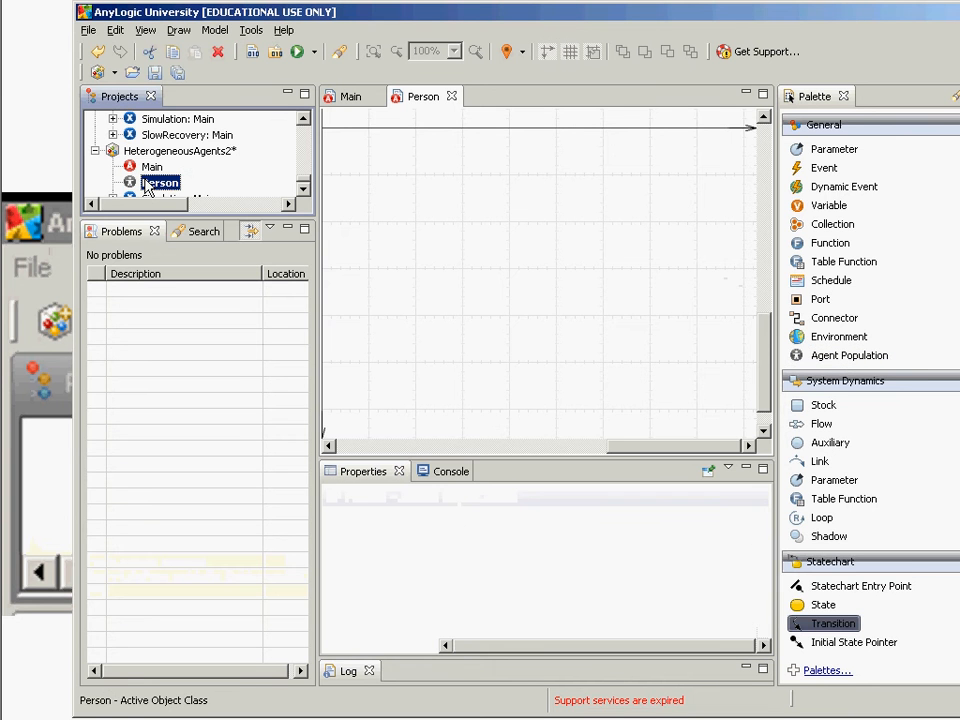
key("Delete")
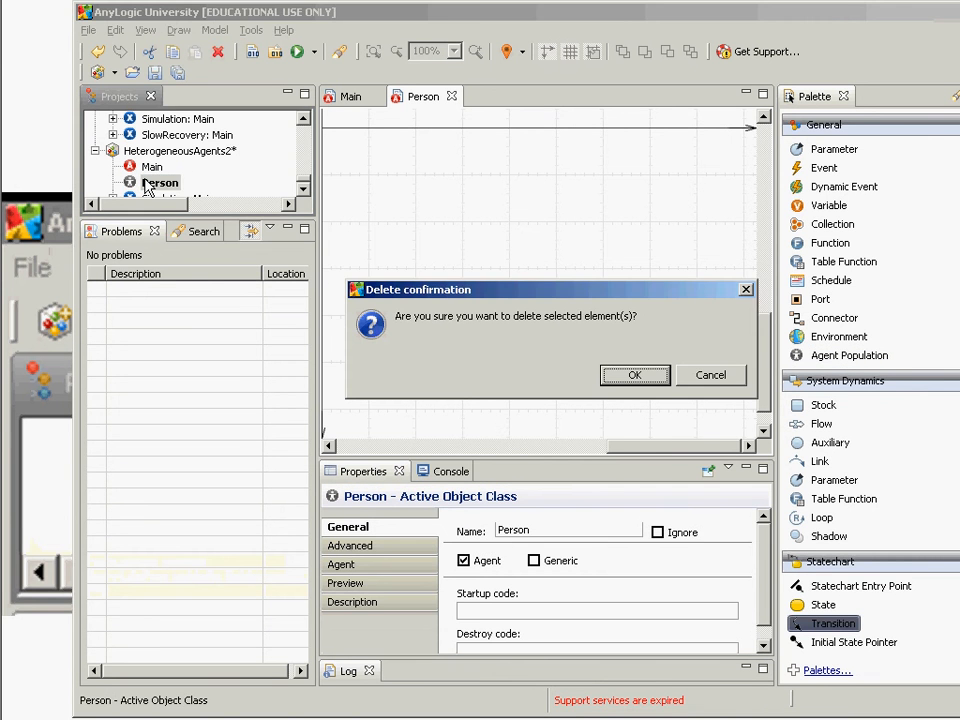
key("Return")
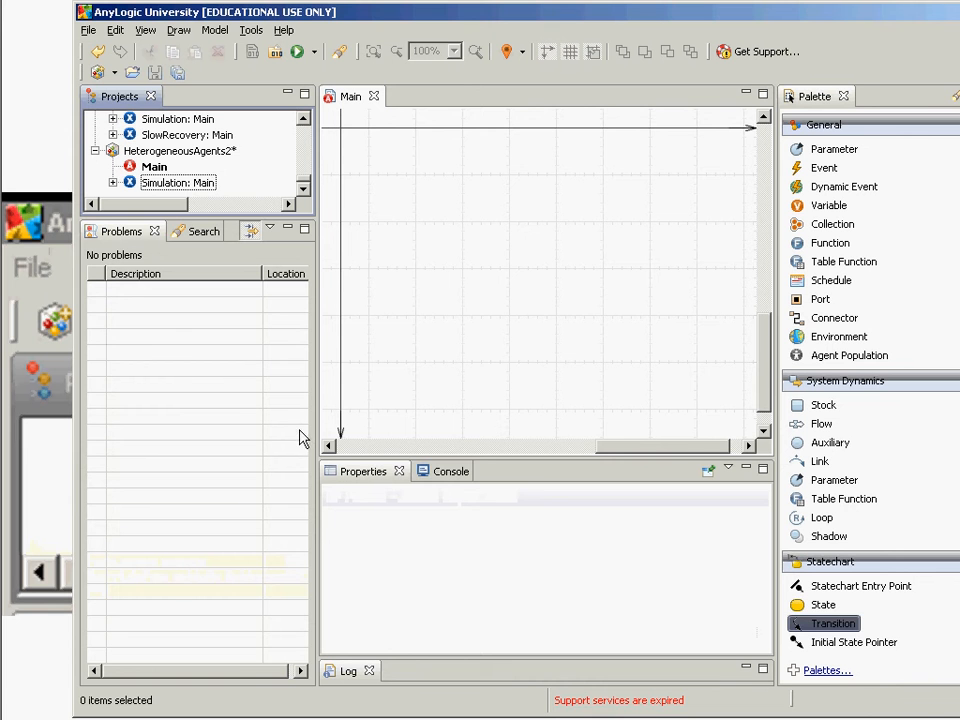
left_click_drag(800, 355, 379, 178)
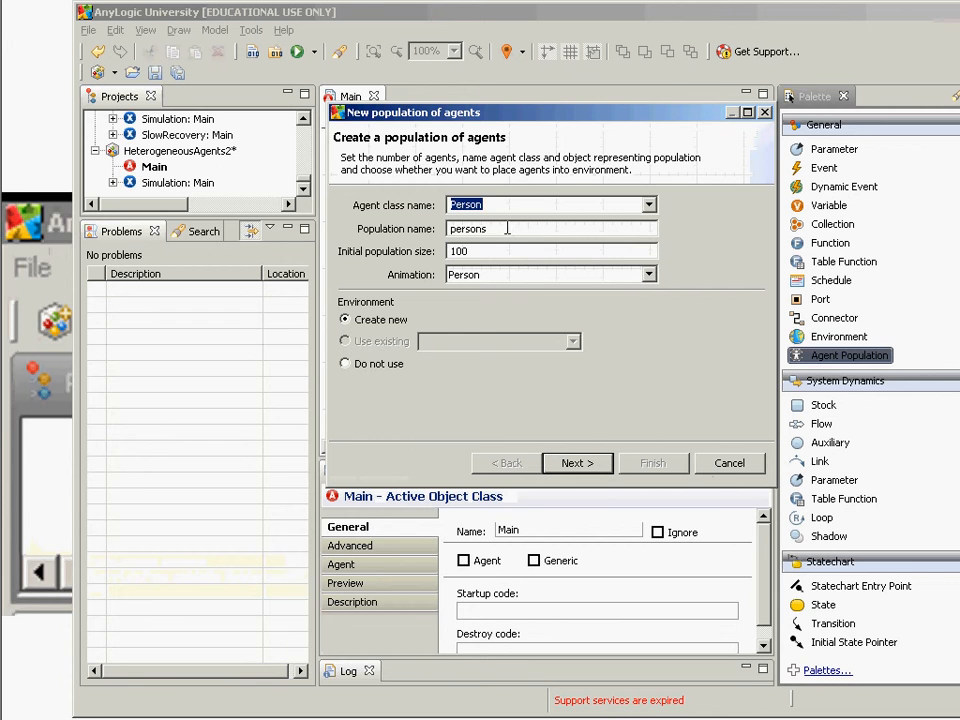
key("Tab")
type("po")
type("plati")
key("BackSpace")
key("BackSpace")
key("BackSpace")
type("ulation")
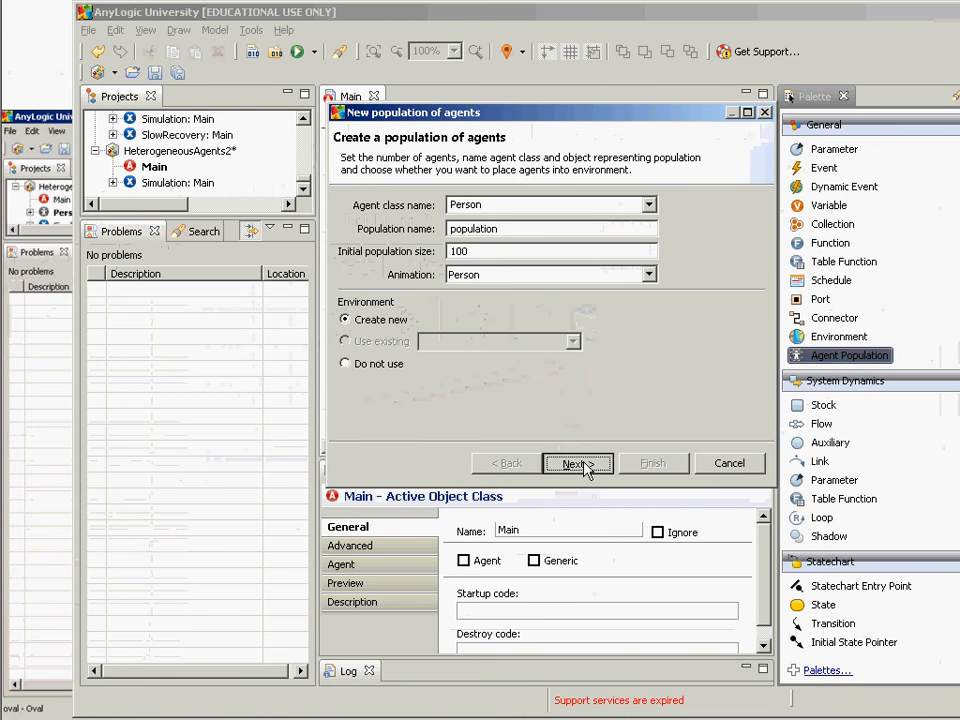
left_click(586, 465)
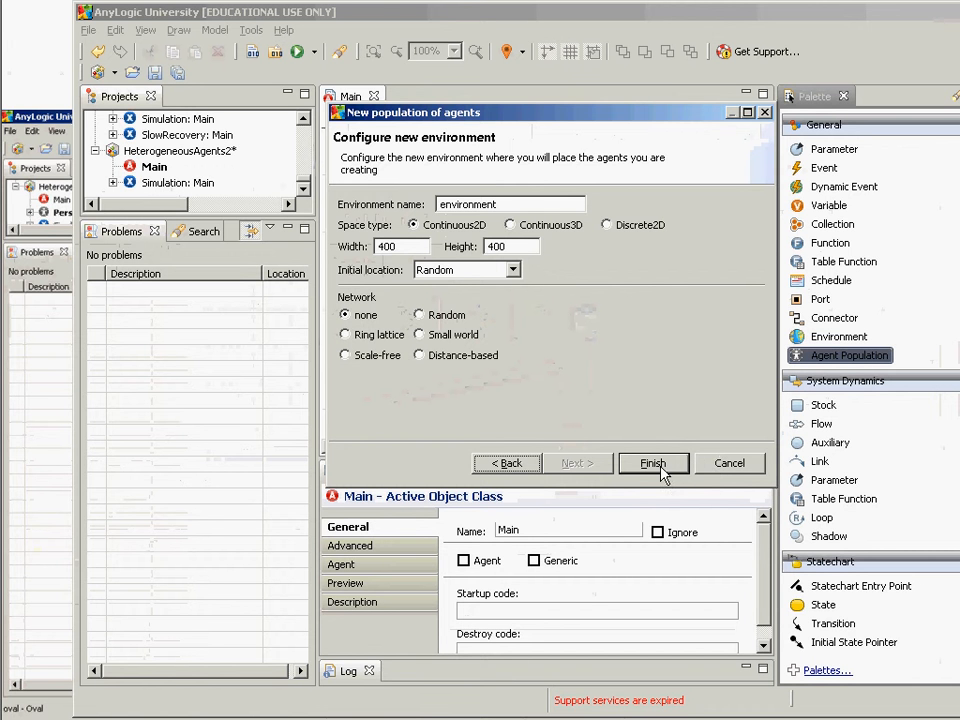
left_click(727, 469)
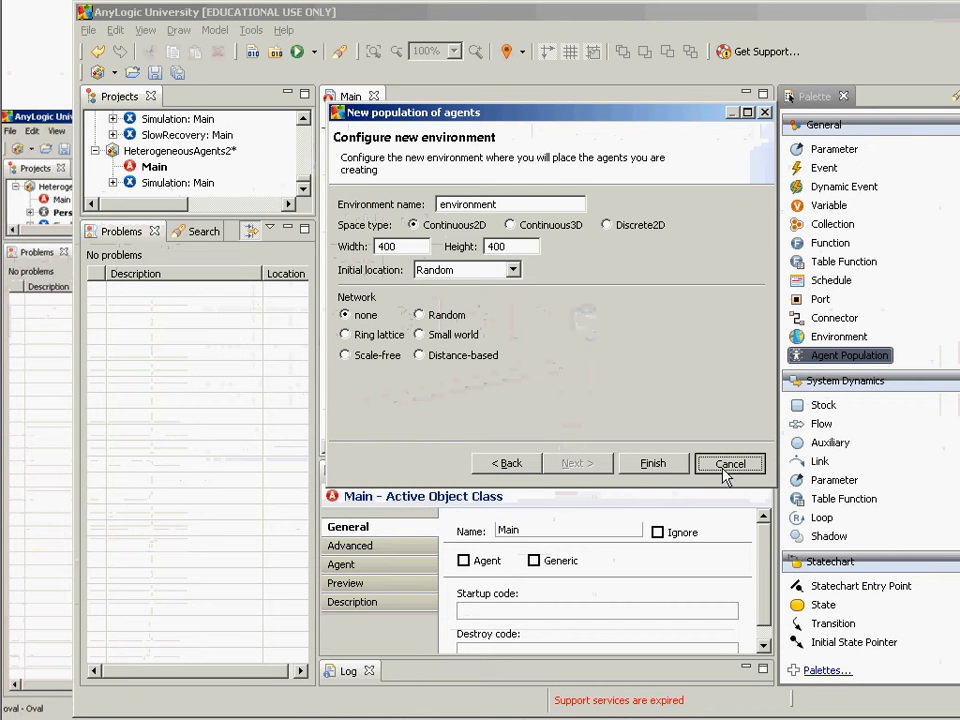
left_click(505, 464)
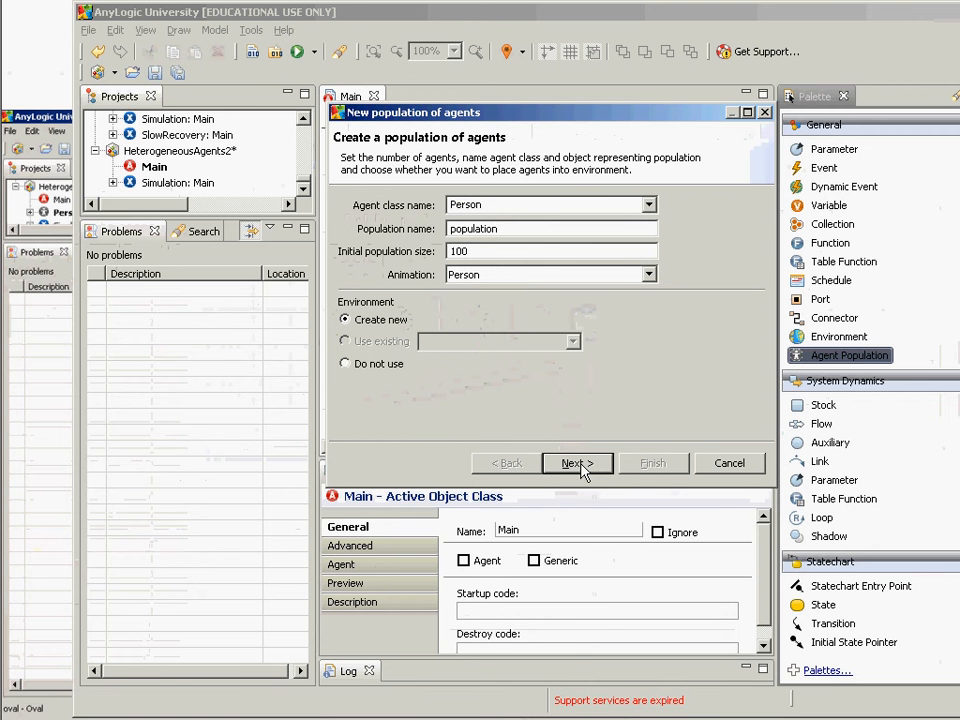
left_click(747, 468)
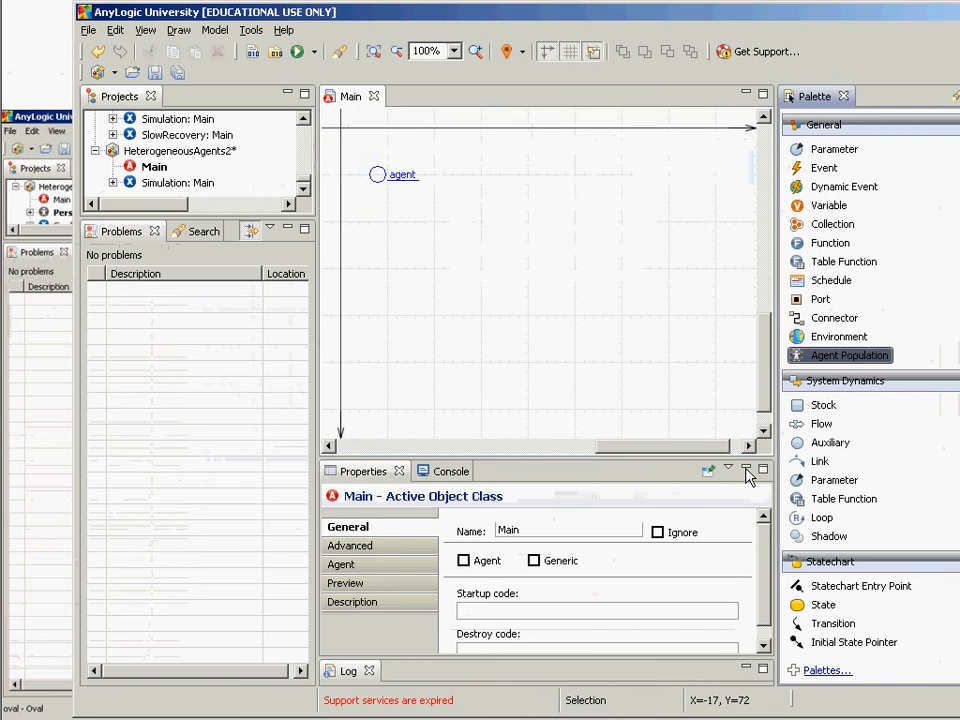
key("alt+Tab")
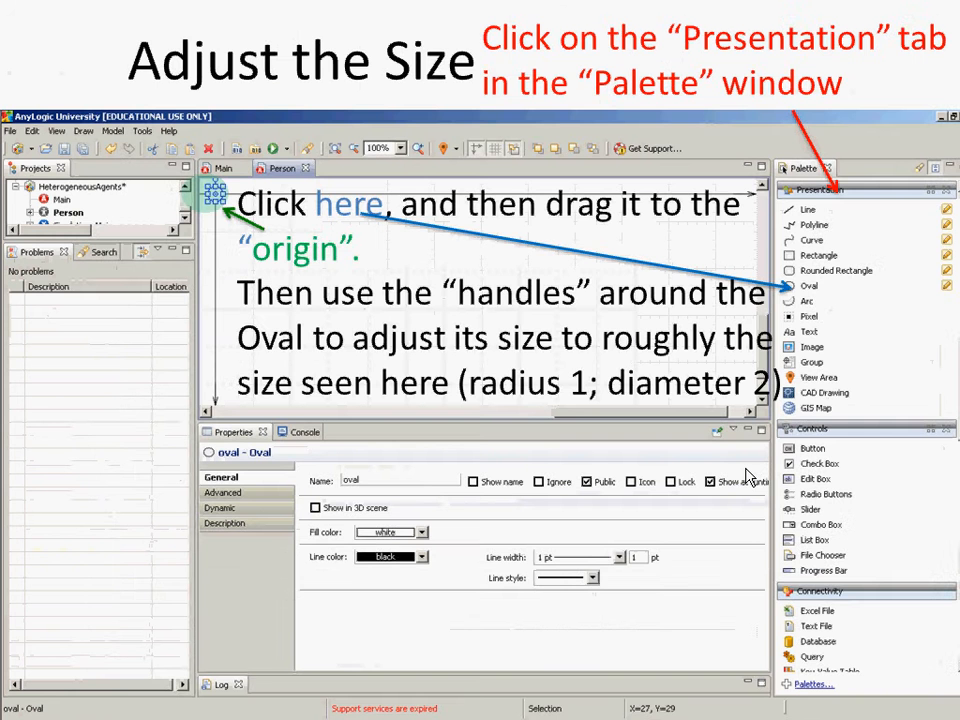
key("Right")
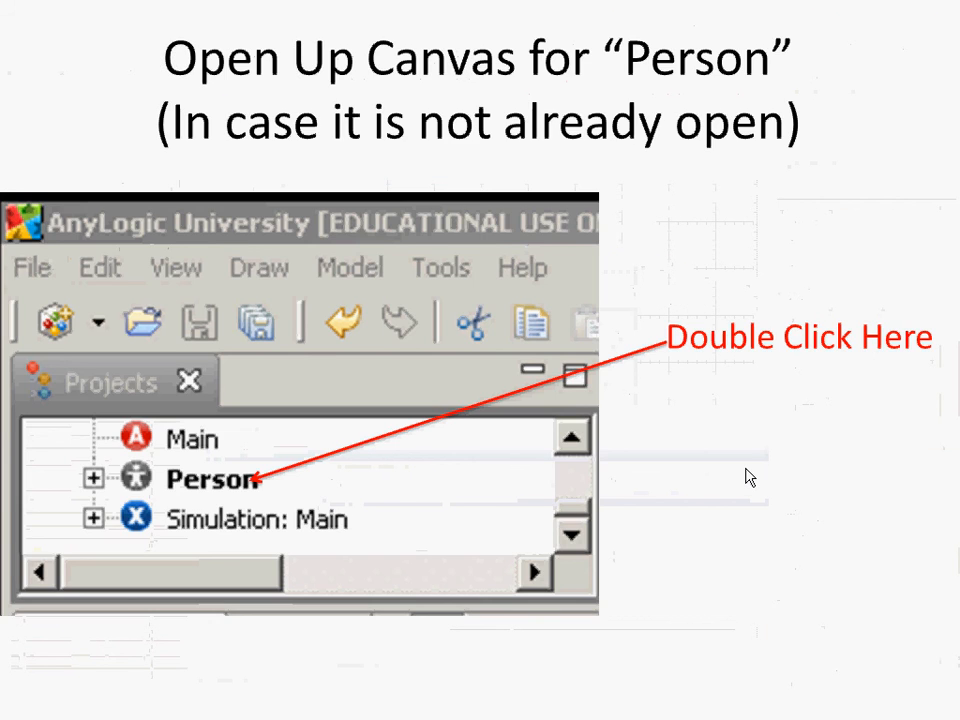
key("Right")
key("Left")
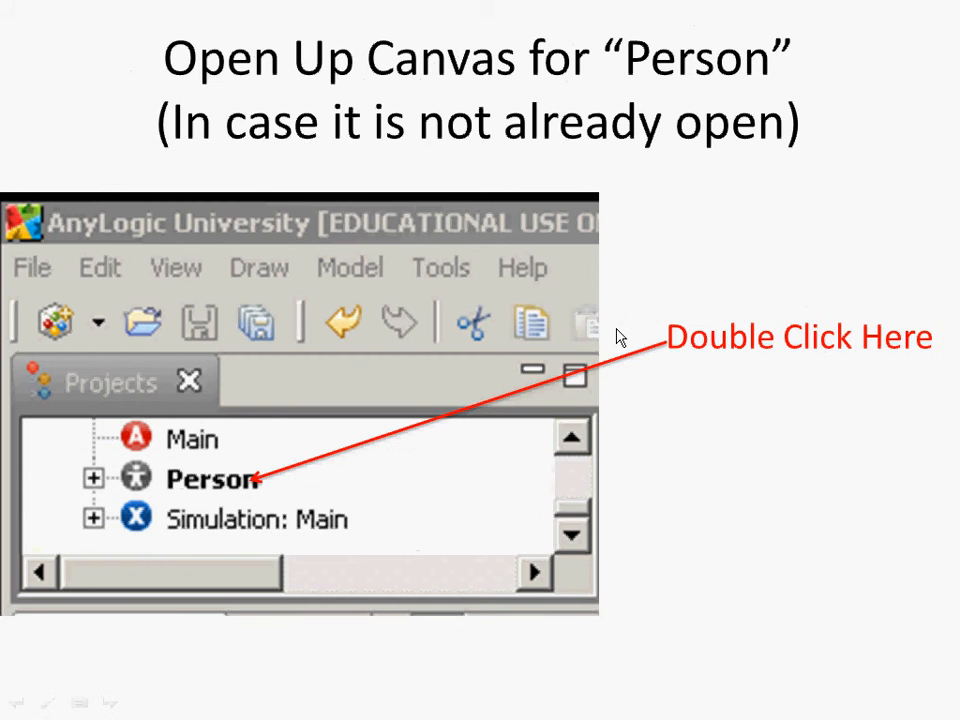
key("alt+Tab")
Create a new active object class named Person in the HeterogeneousAgents2 model
left_click(89, 30)
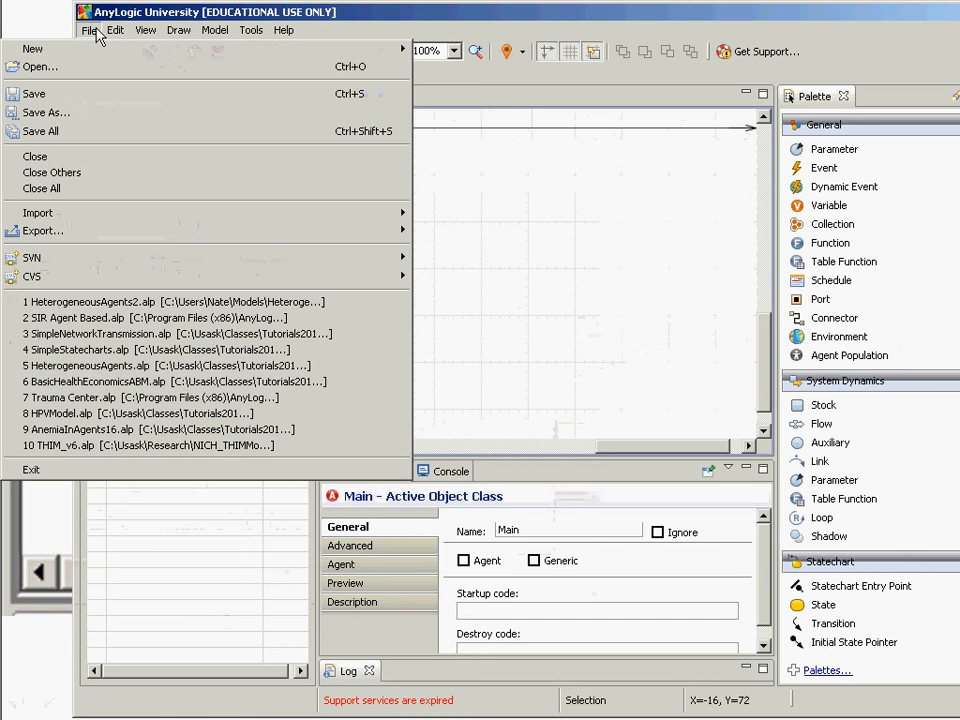
mouse_move(68, 46)
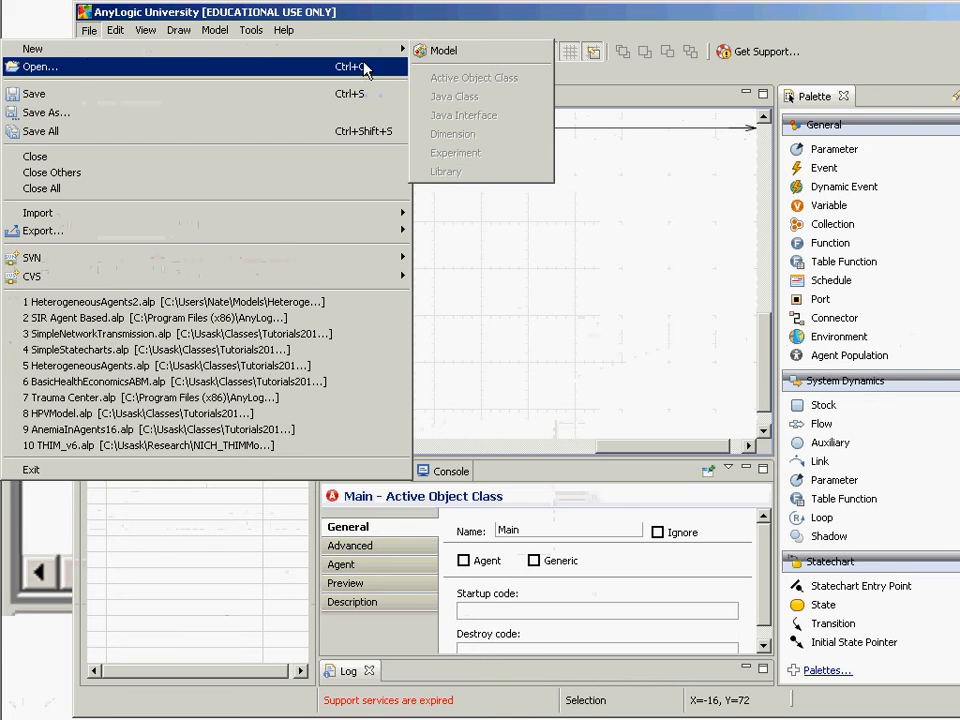
left_click(150, 118)
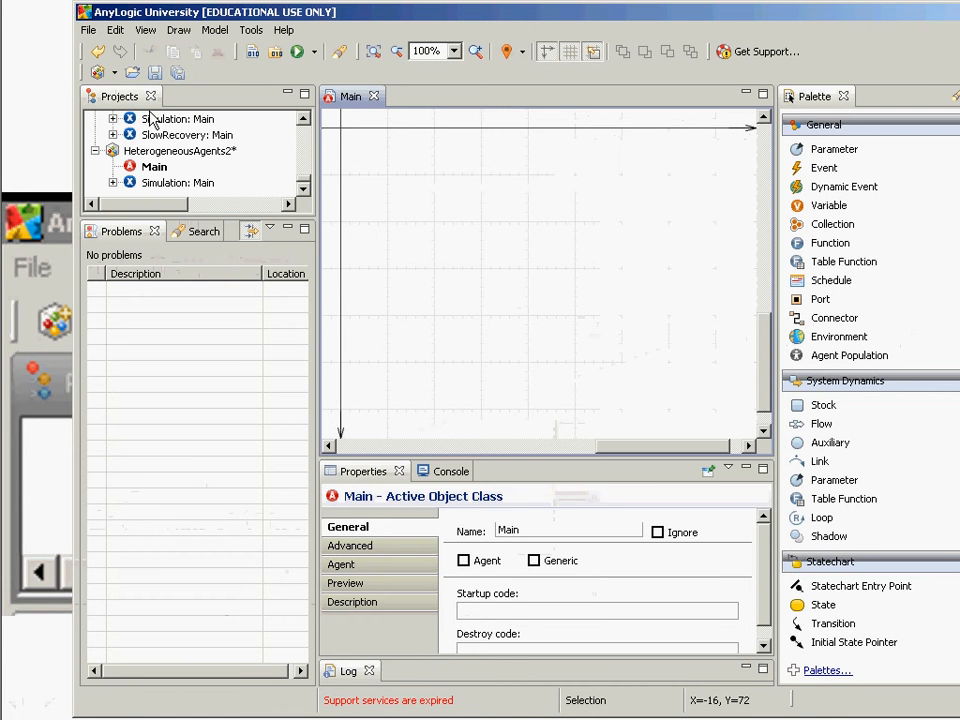
left_click(158, 151)
right_click(160, 151)
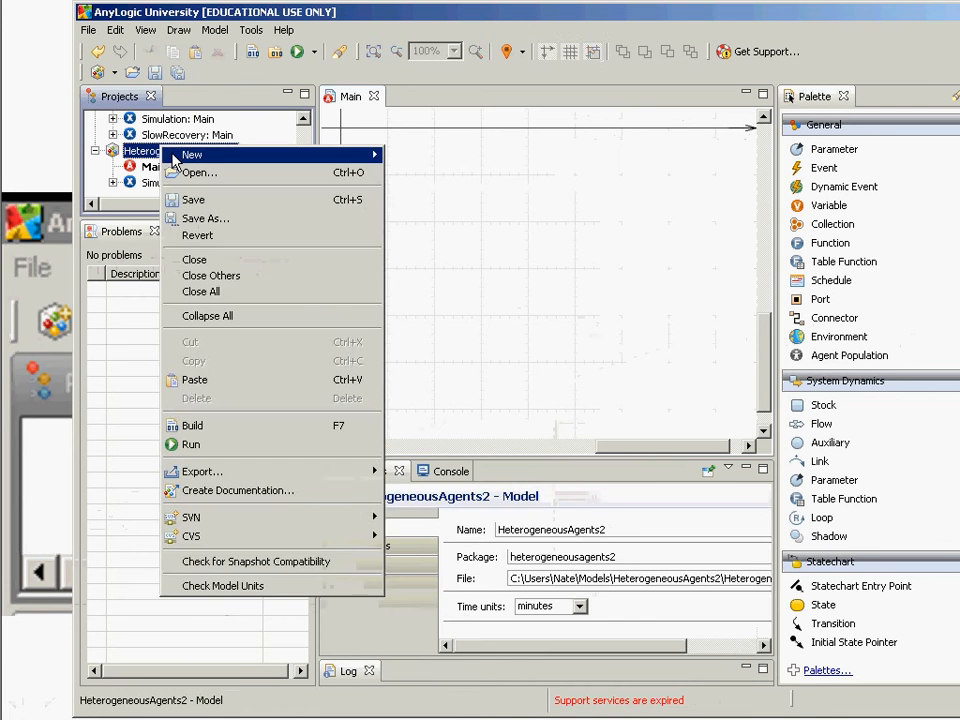
mouse_move(250, 155)
left_click(127, 187)
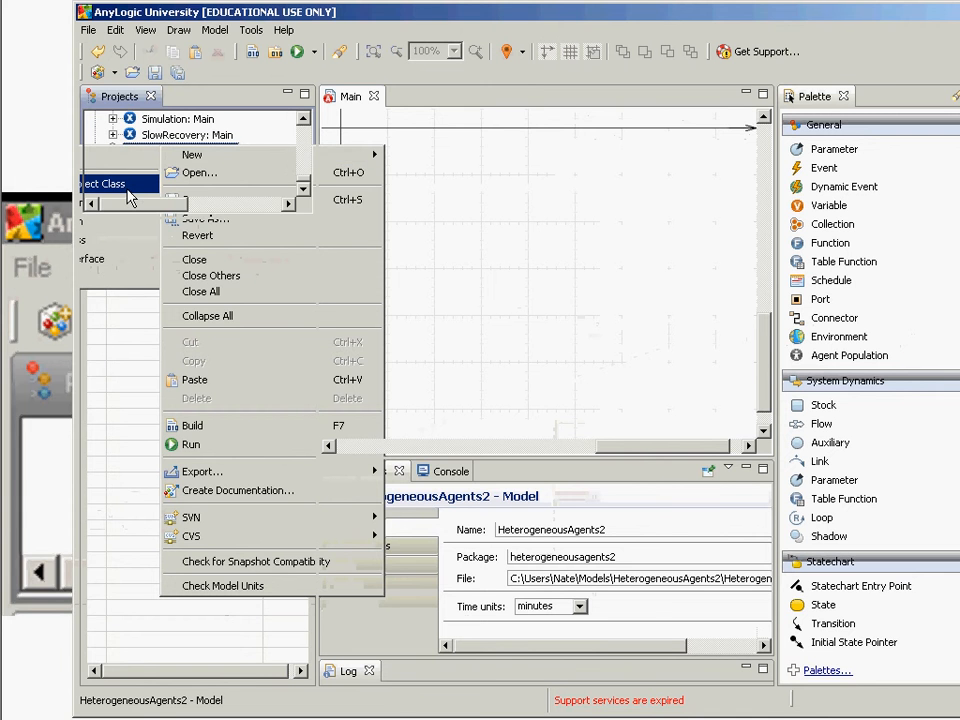
type("Person")
key("Return")
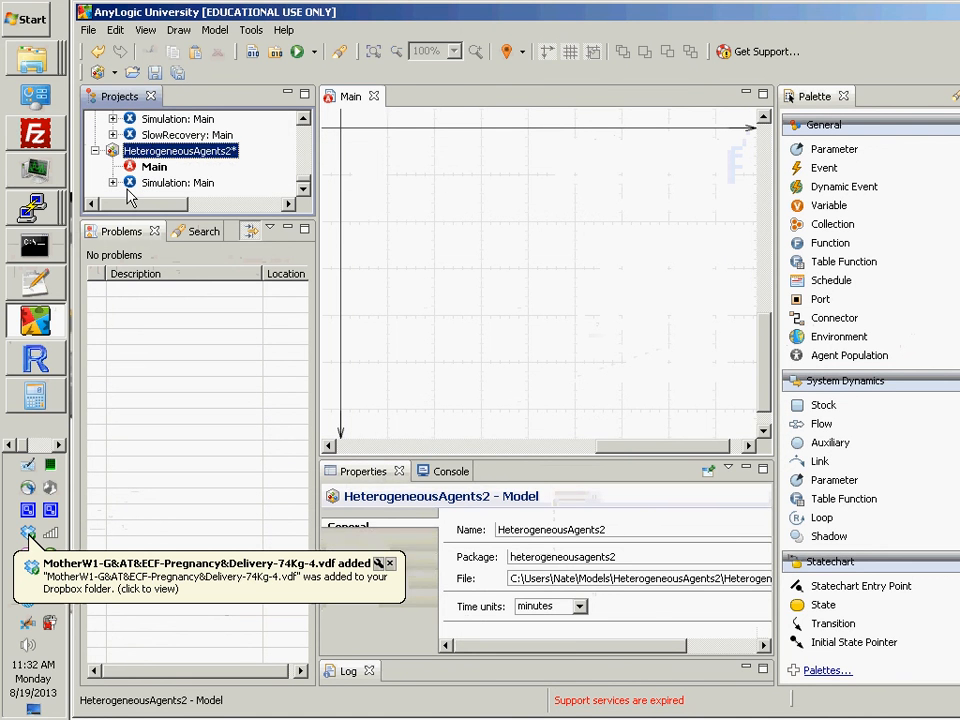
Make the new Person class an agent by enabling its Agent option
left_click(142, 185)
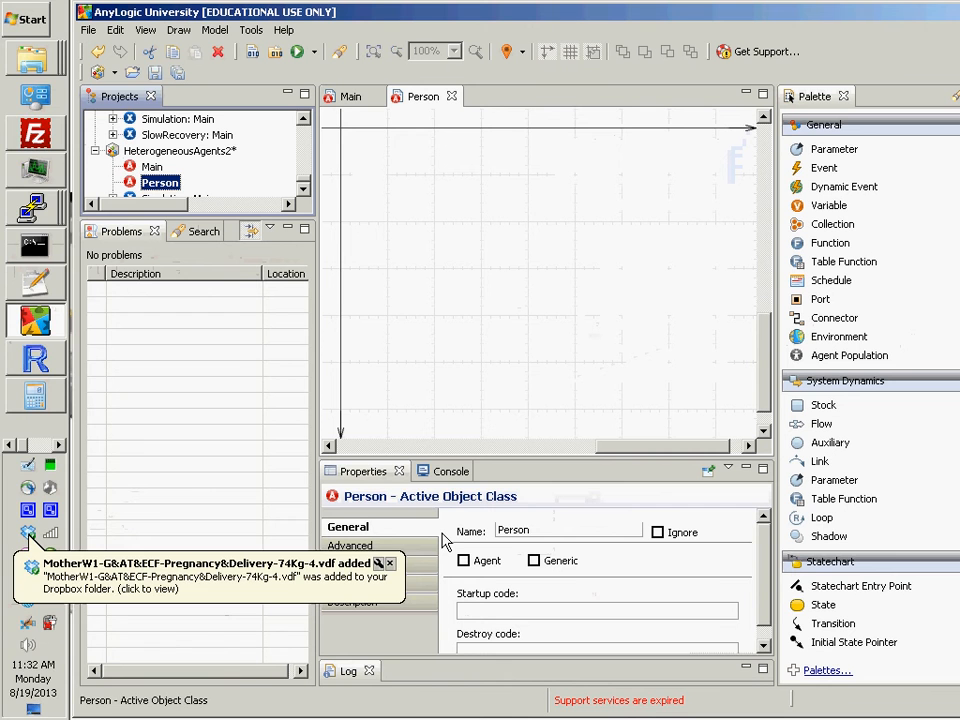
left_click(463, 561)
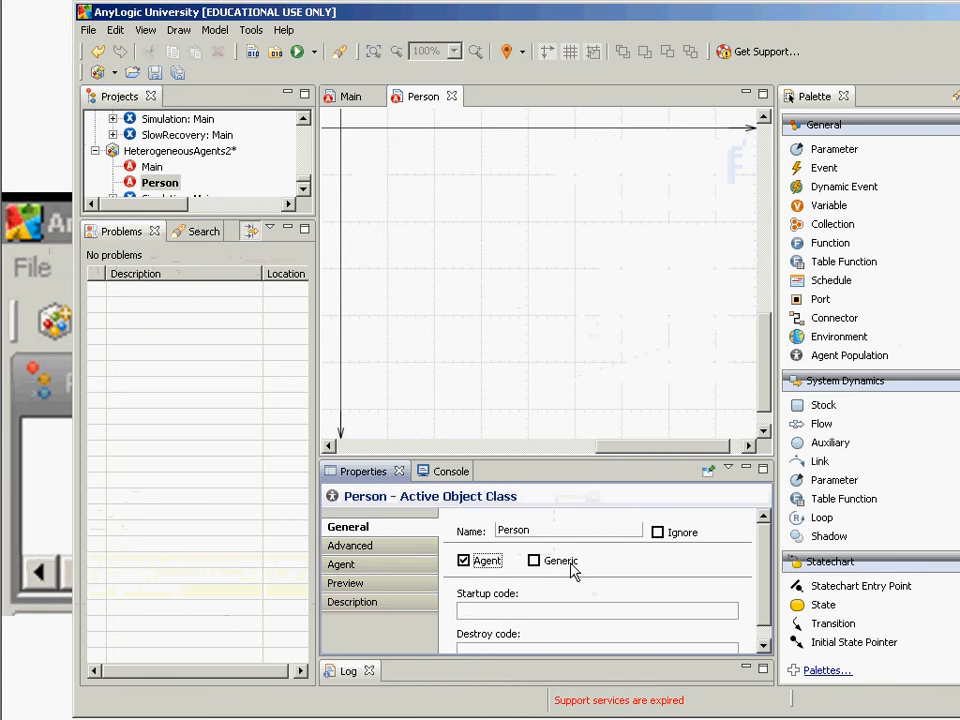
left_click(366, 202)
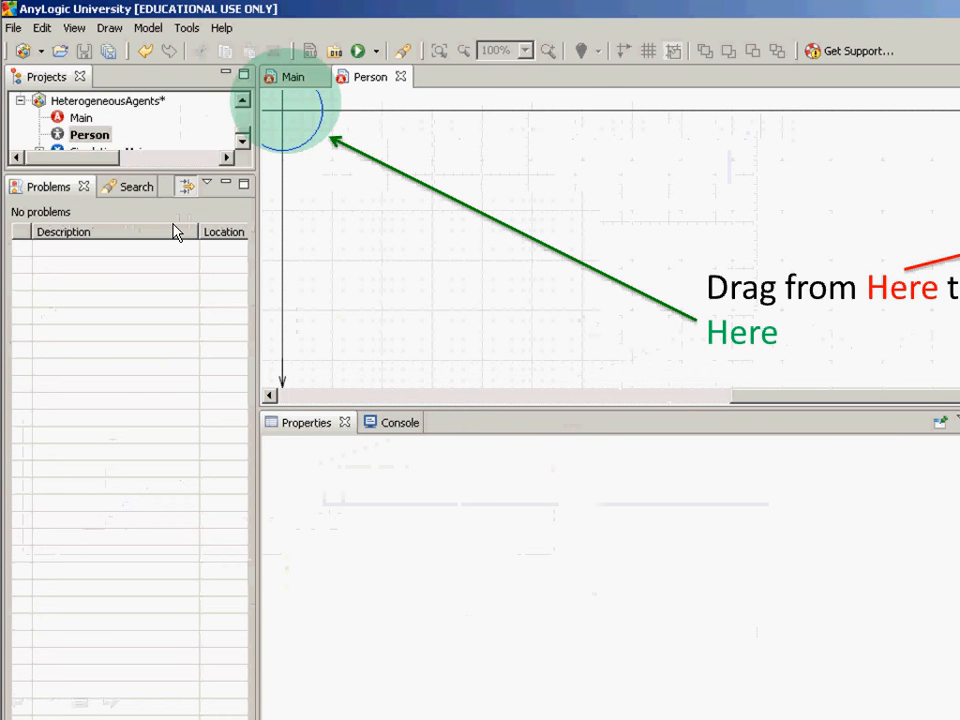
key("alt+Tab")
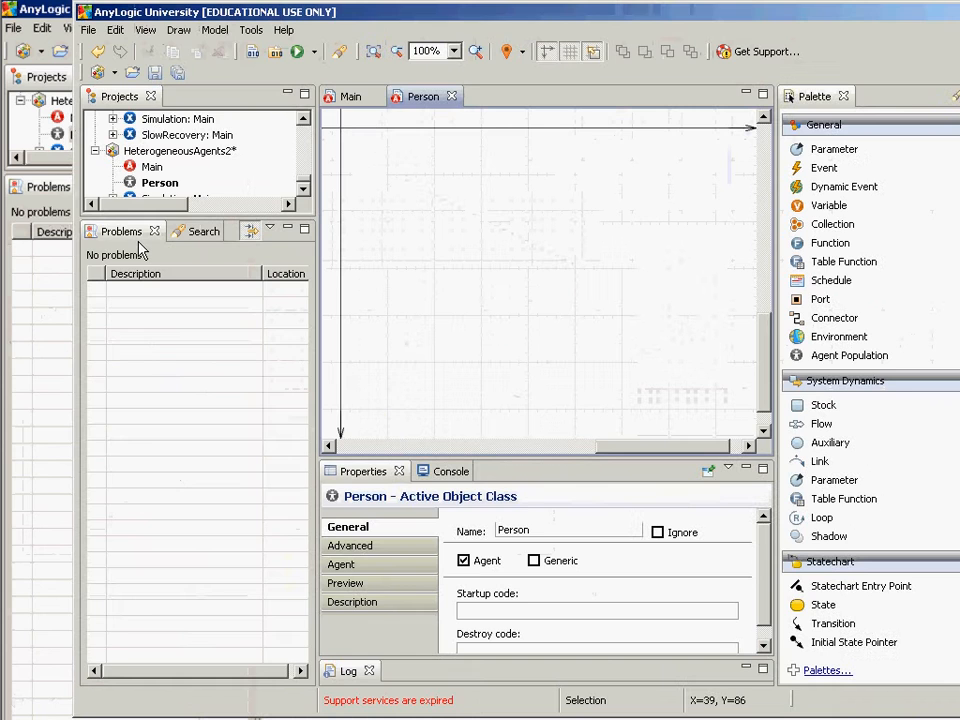
left_click(160, 183)
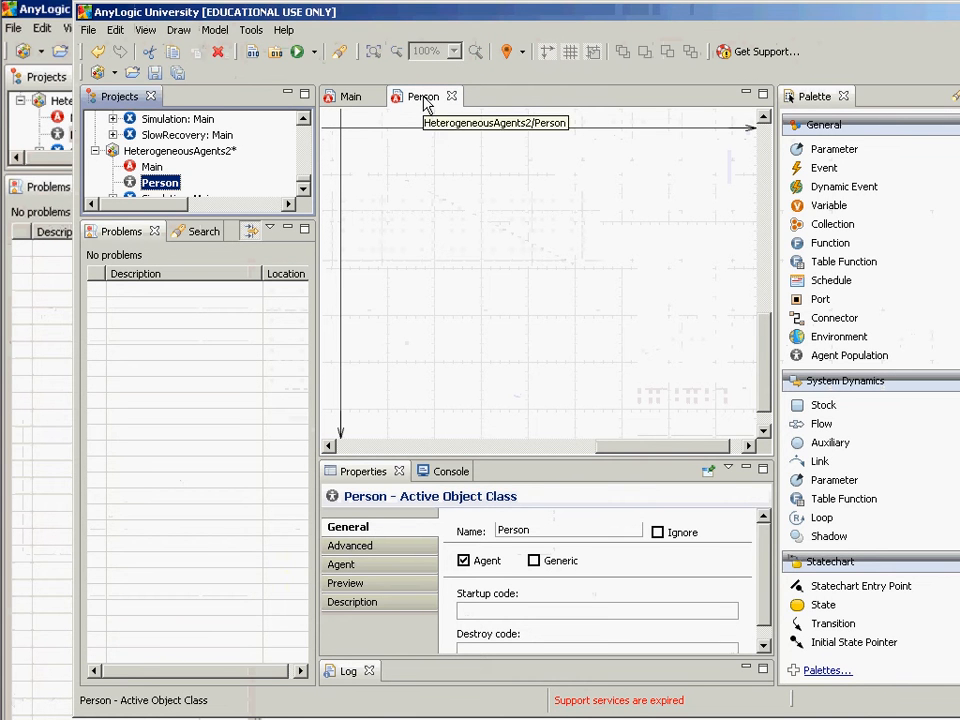
key("alt+Tab")
key("alt+Tab")
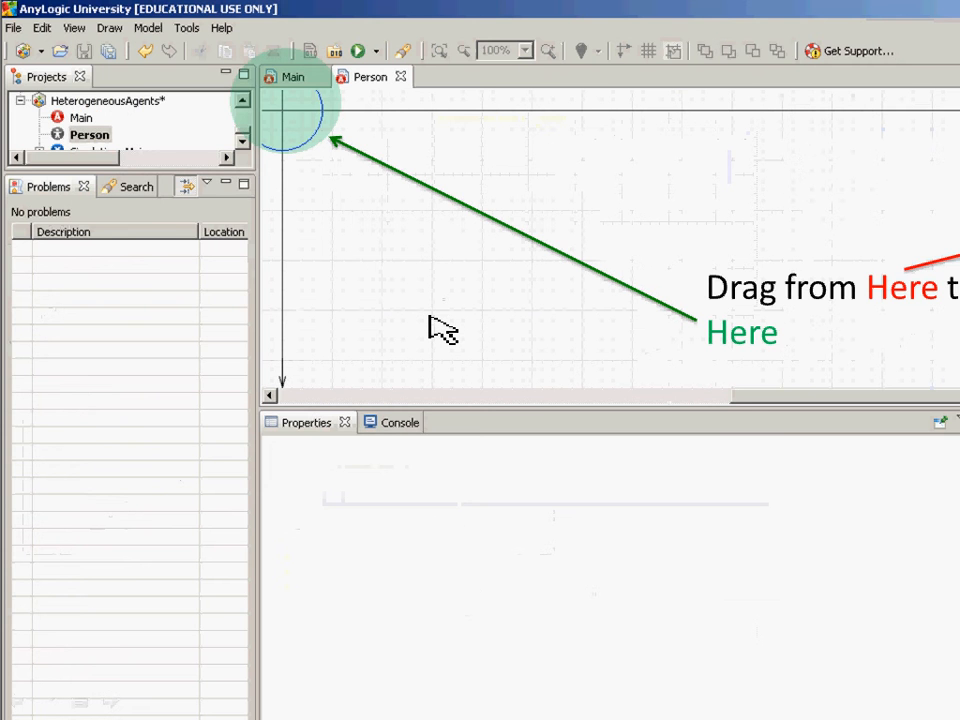
key("Right")
key("Left")
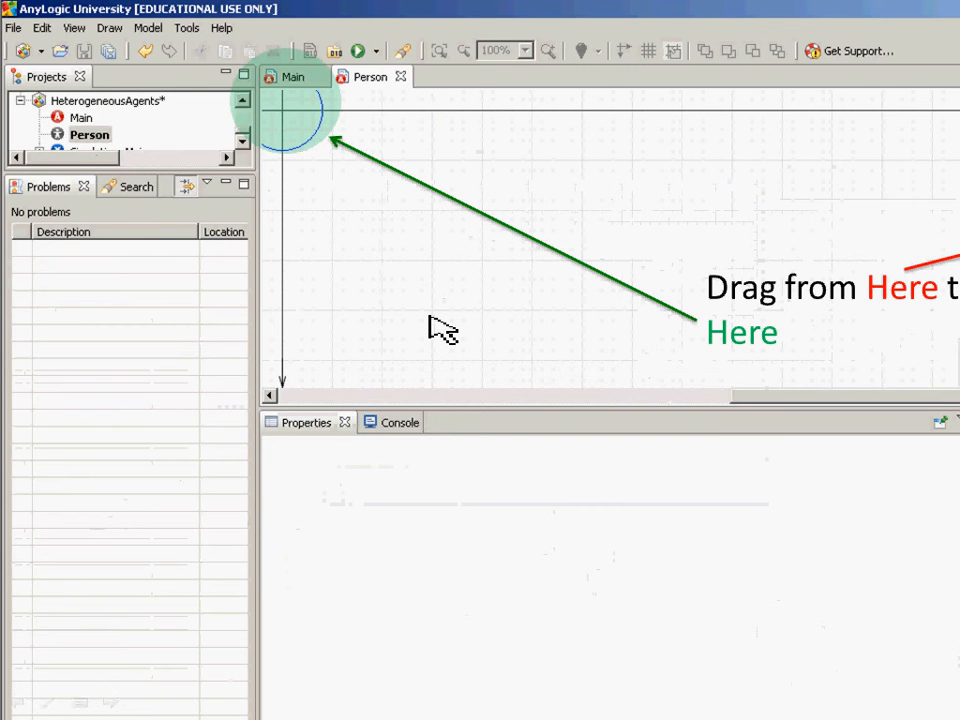
key("alt+Tab")
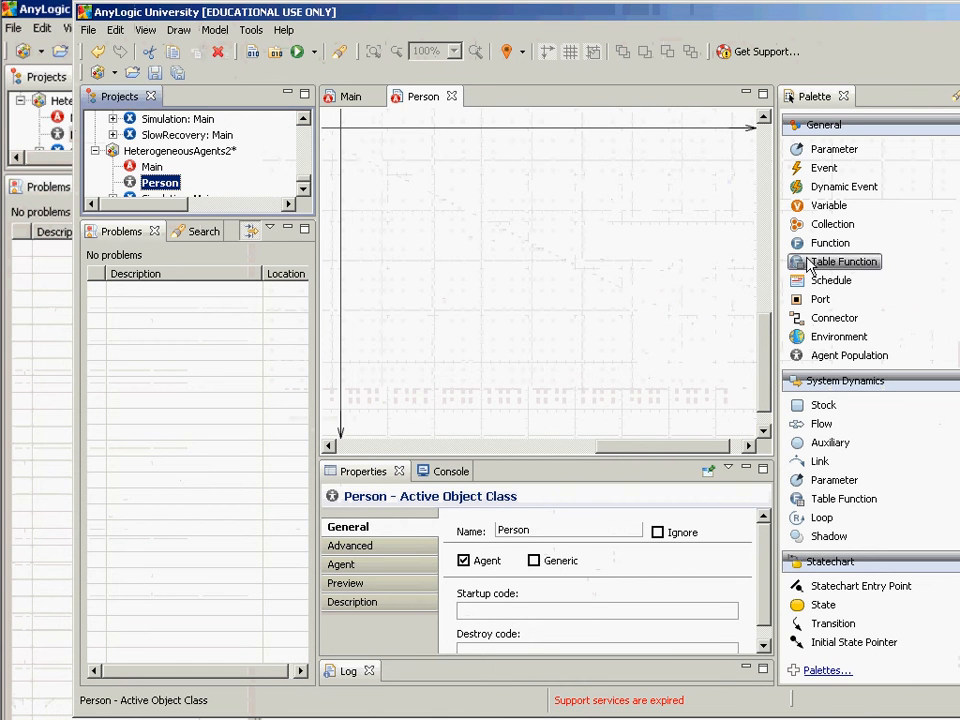
Place an oval from the Presentation shapes at the origin of the Person canvas
left_click_drag(732, 7, 670, 12)
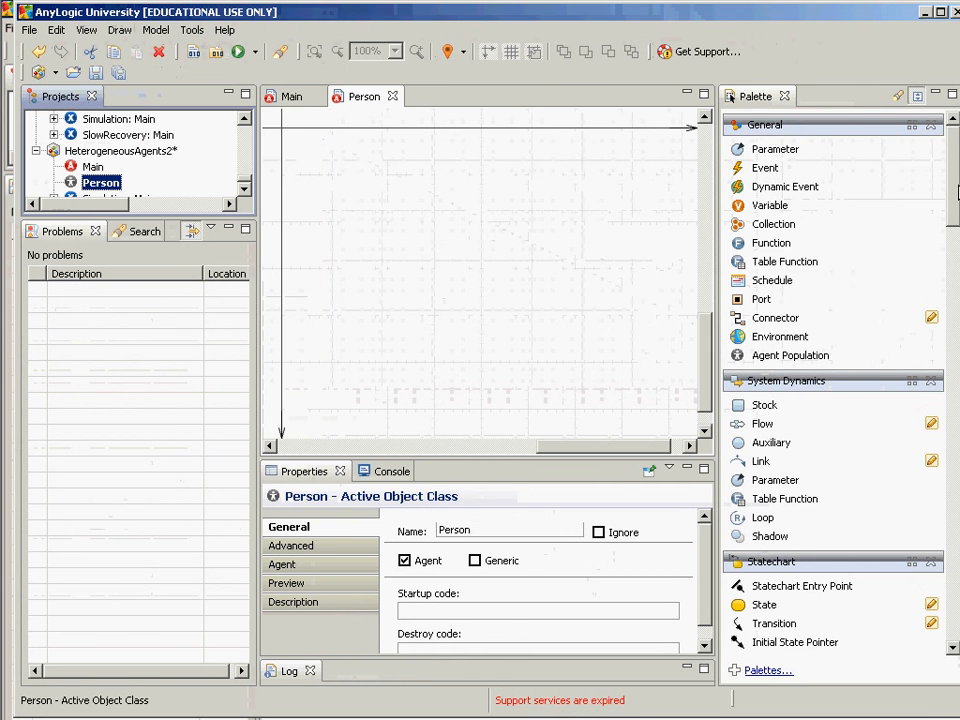
scroll(955, 228, "down", 3)
scroll(955, 228, "down", 9)
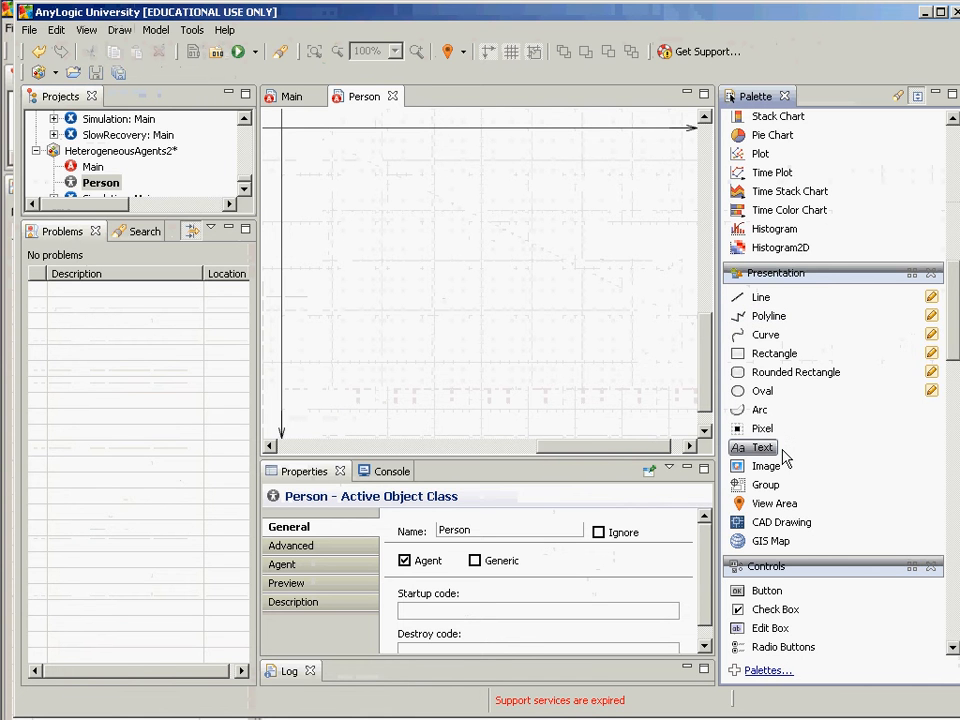
left_click(762, 391)
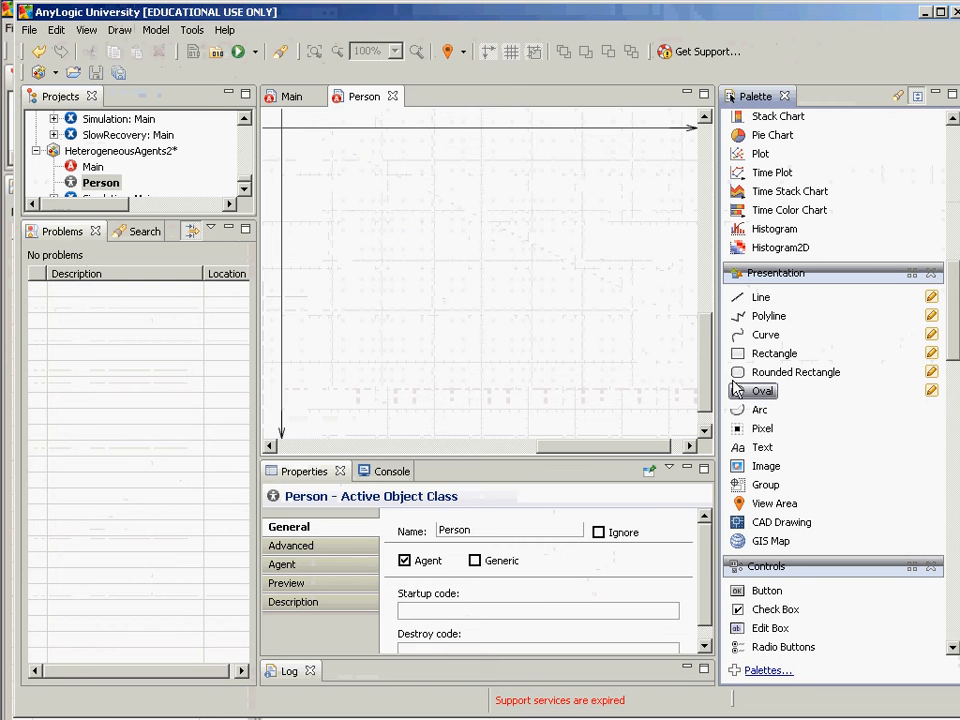
left_click(284, 139)
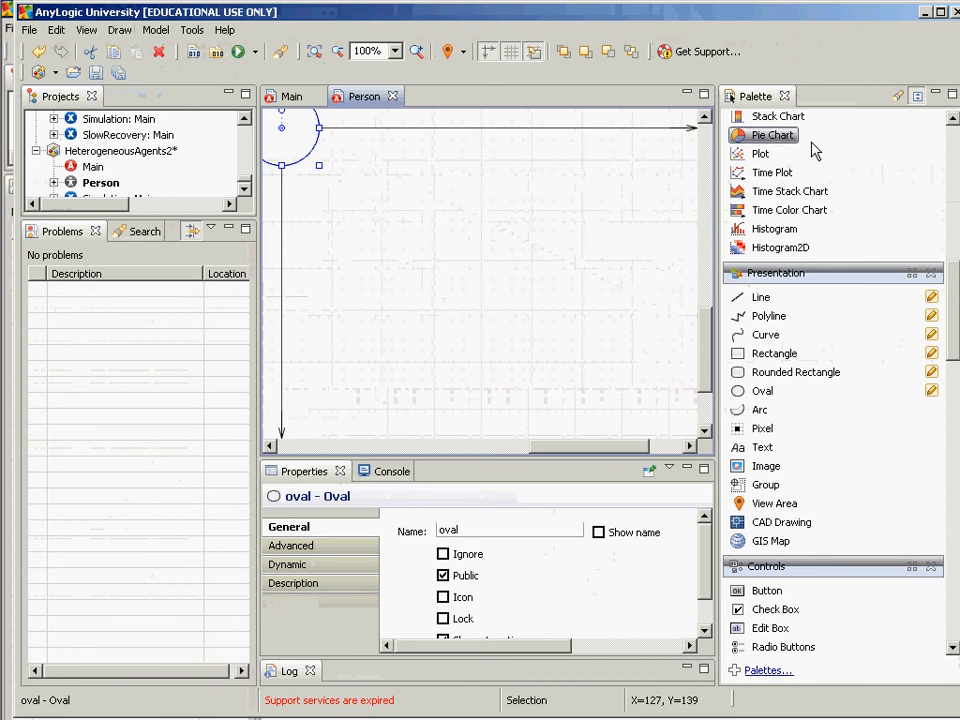
left_click_drag(955, 310, 944, 336)
left_click_drag(765, 256, 289, 163)
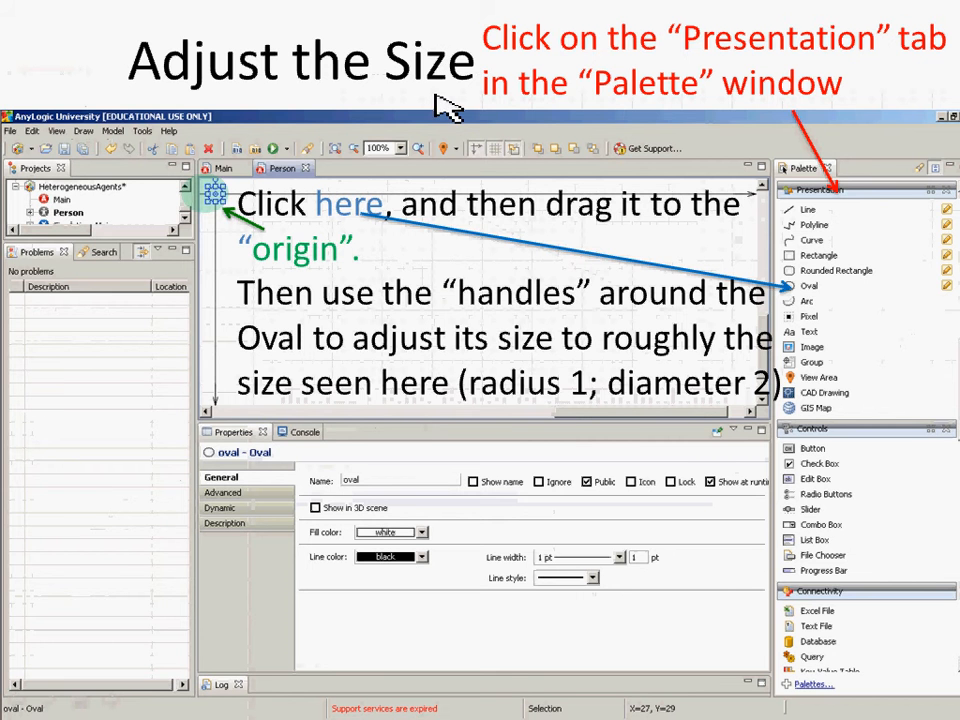
Shrink the oval on the Person canvas to a small circle and recenter it on the origin at X=0, Y=0
key("alt+Tab")
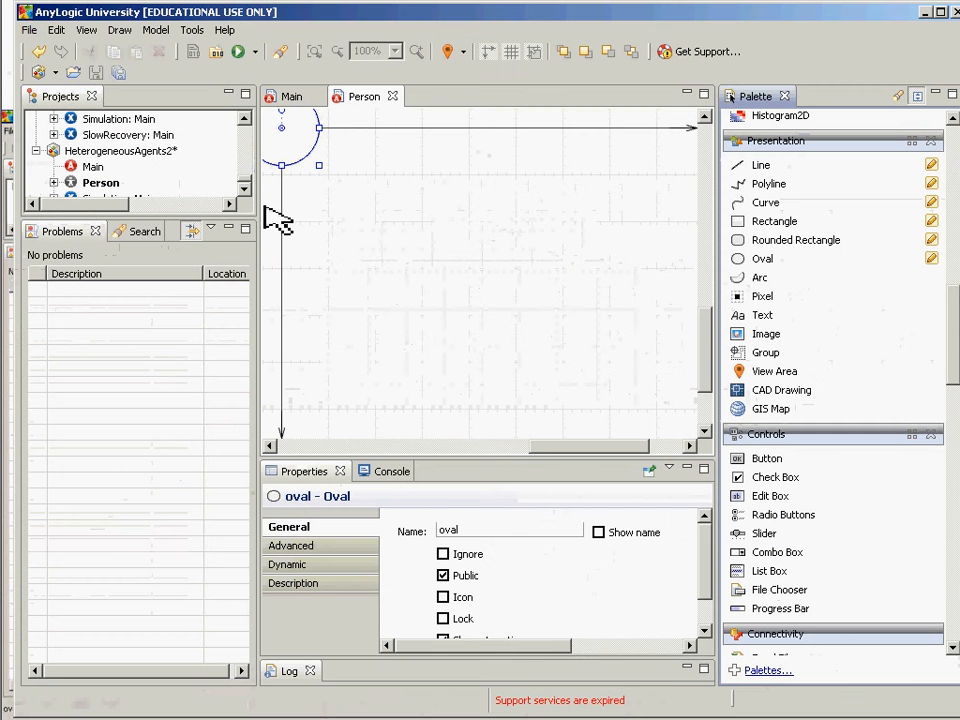
left_click(704, 118)
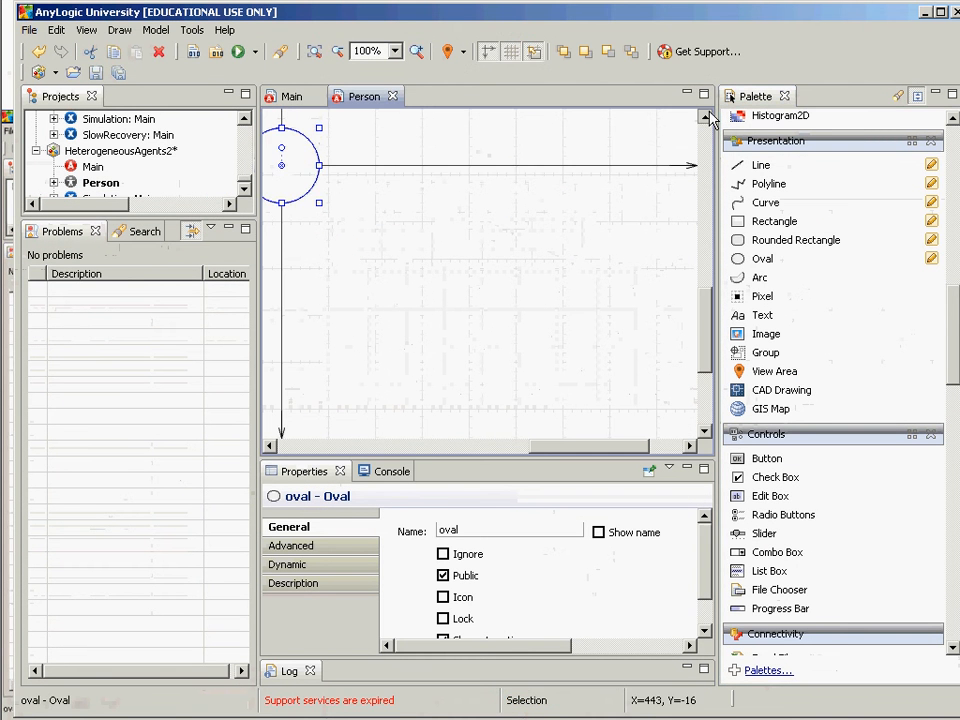
left_click(705, 118)
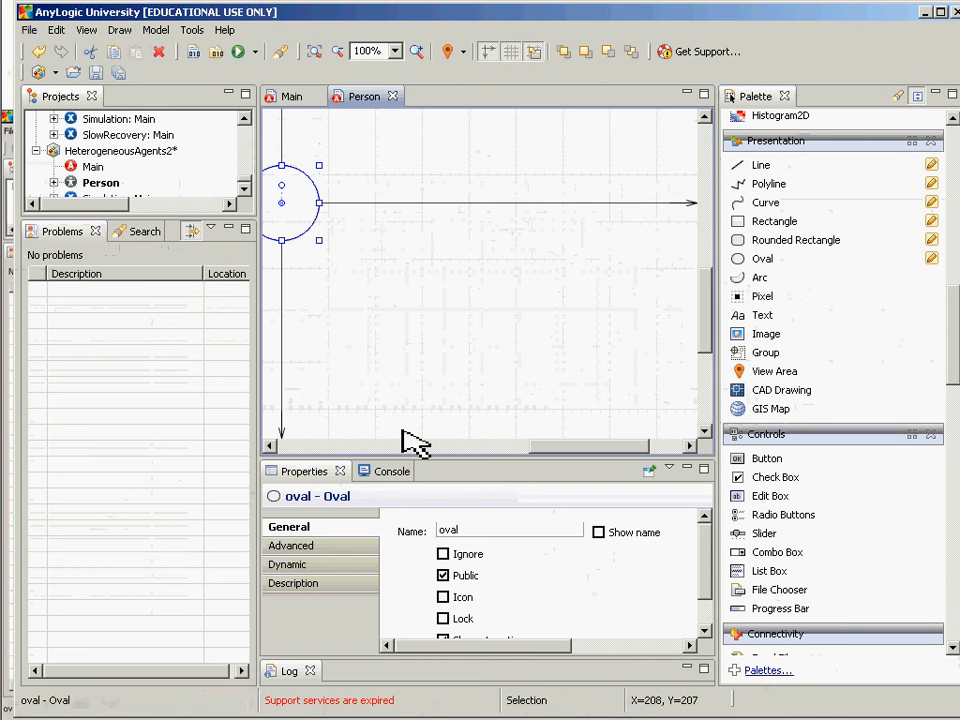
left_click(270, 446)
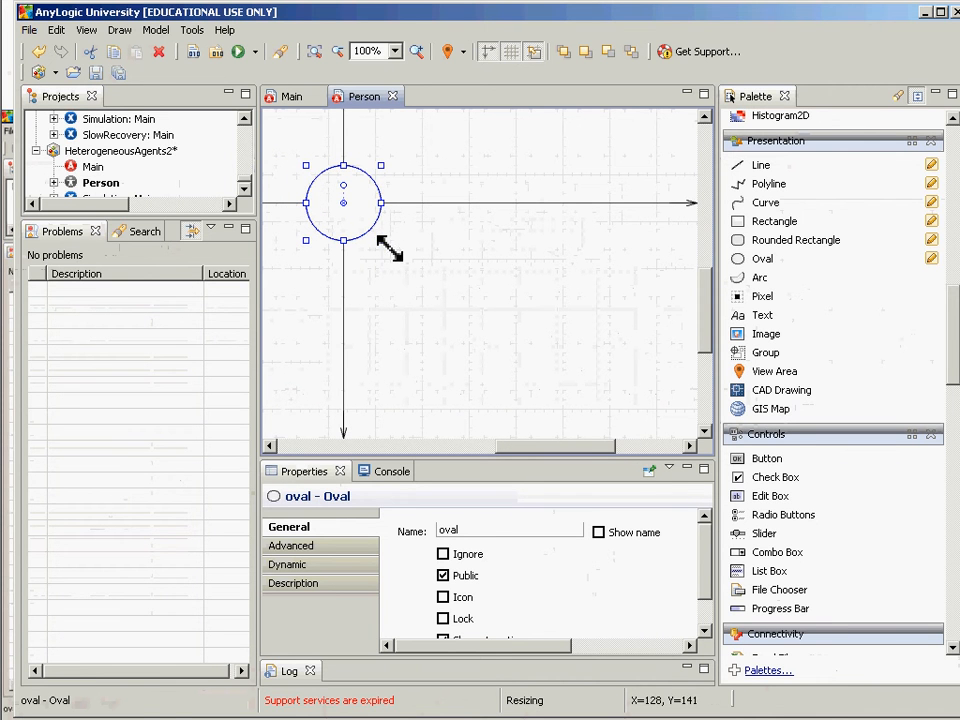
left_click_drag(390, 250, 318, 180)
left_click(285, 200)
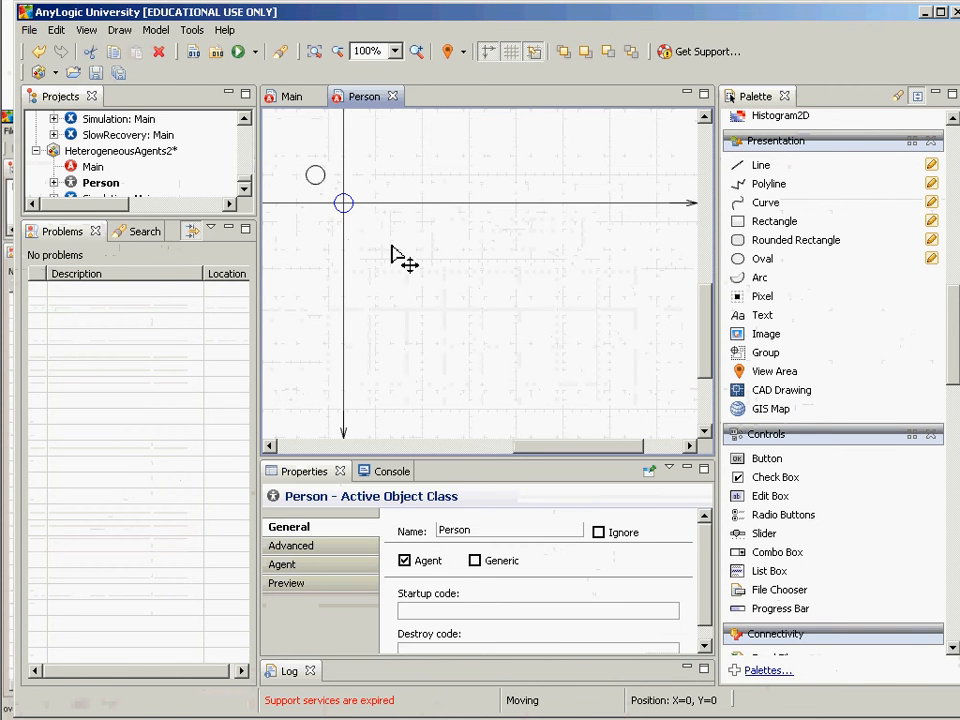
left_click_drag(395, 255, 400, 258)
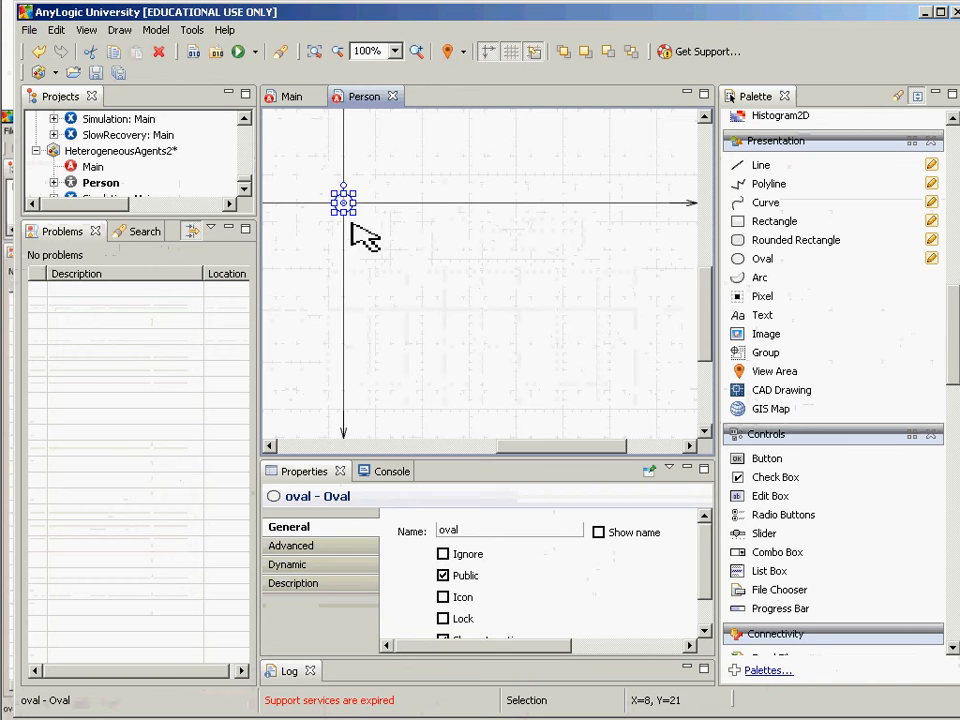
mouse_move(360, 218)
left_mouse_down()
mouse_move(606, 424)
mouse_move(488, 360)
mouse_move(349, 208)
mouse_move(313, 189)
mouse_move(345, 212)
left_mouse_up()
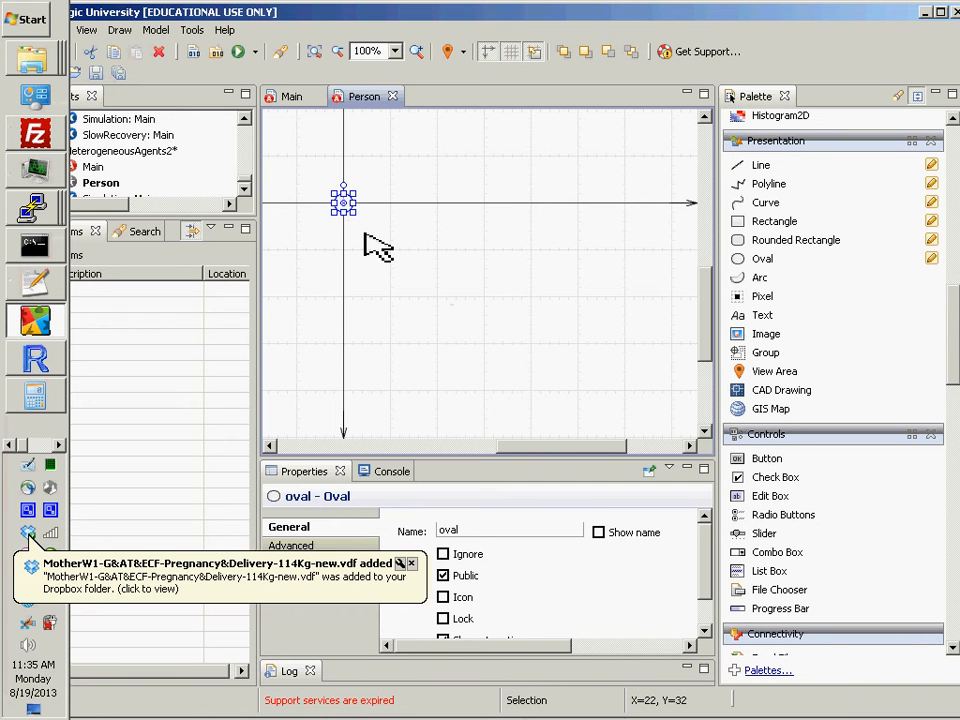
Delete the small oval at the origin of the Person canvas
left_click(112, 185)
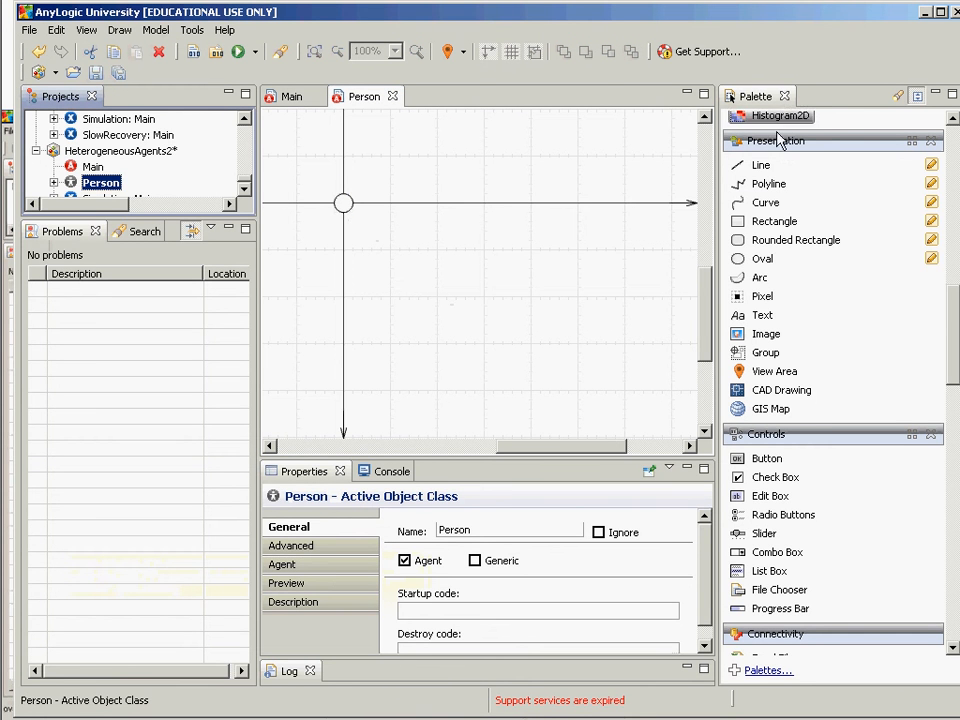
left_click_drag(757, 264, 357, 221)
key("Delete")
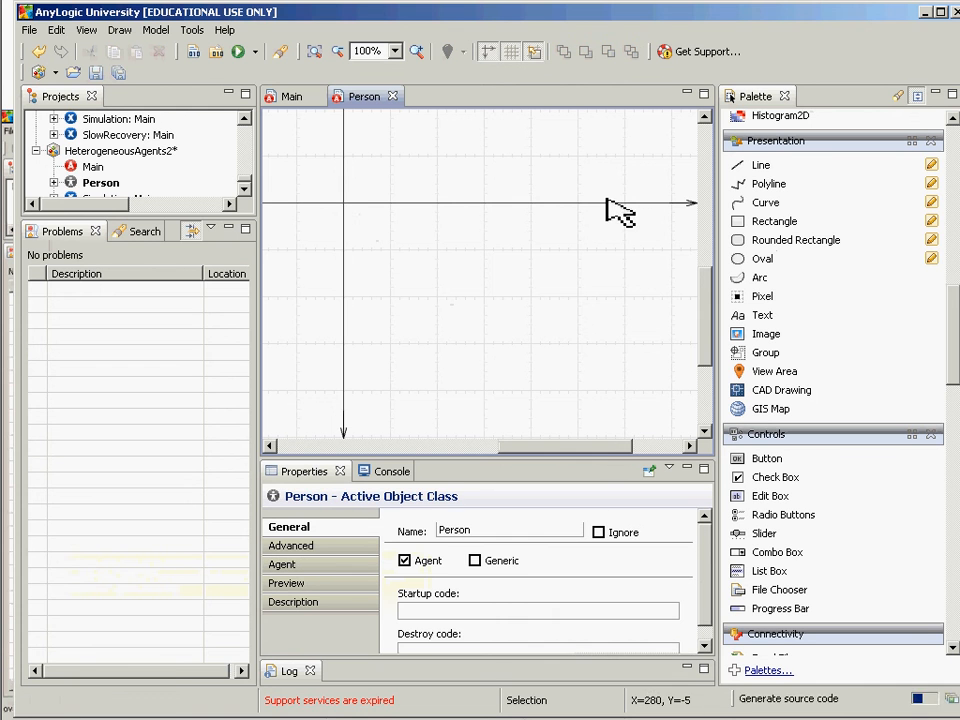
Place a new oval centered on the Person canvas origin and shrink it to a small circle around that point
left_click(754, 260)
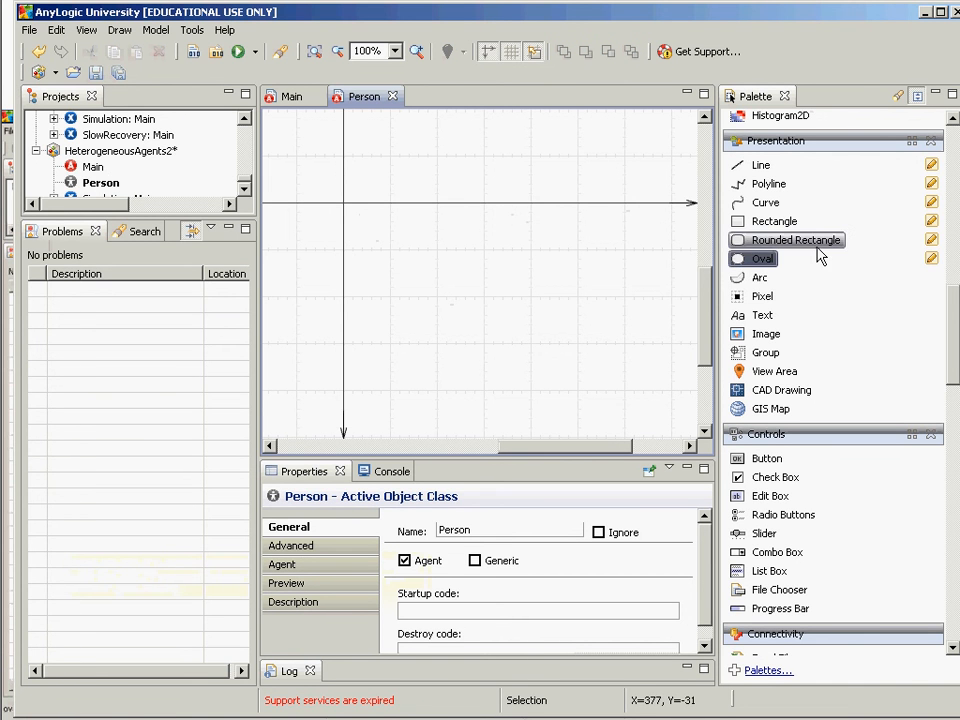
left_click_drag(740, 260, 392, 252)
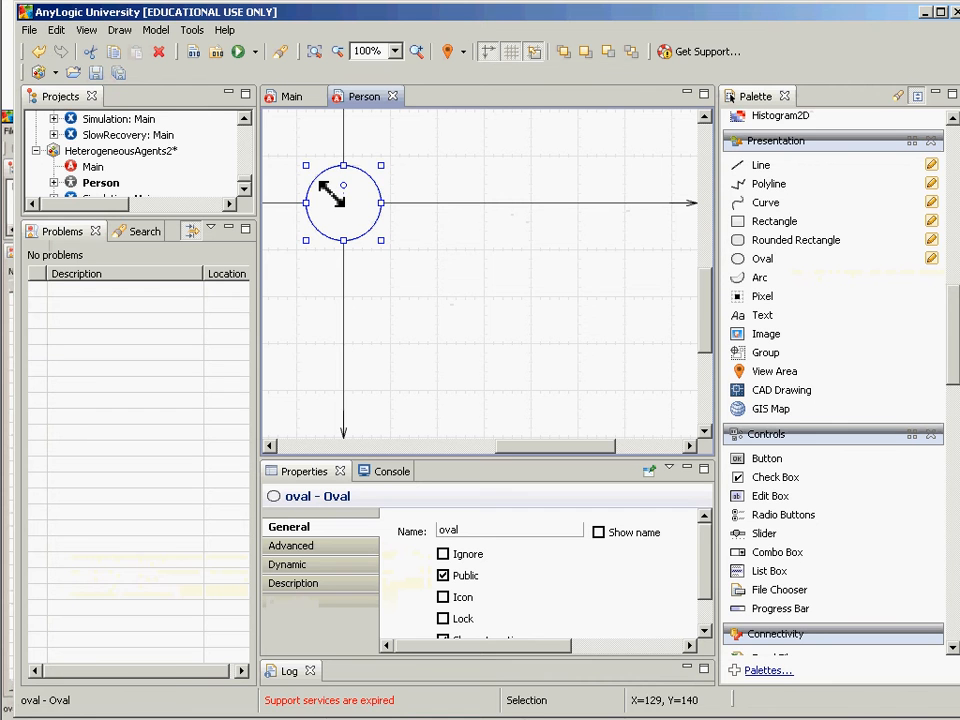
left_click_drag(332, 194, 353, 220)
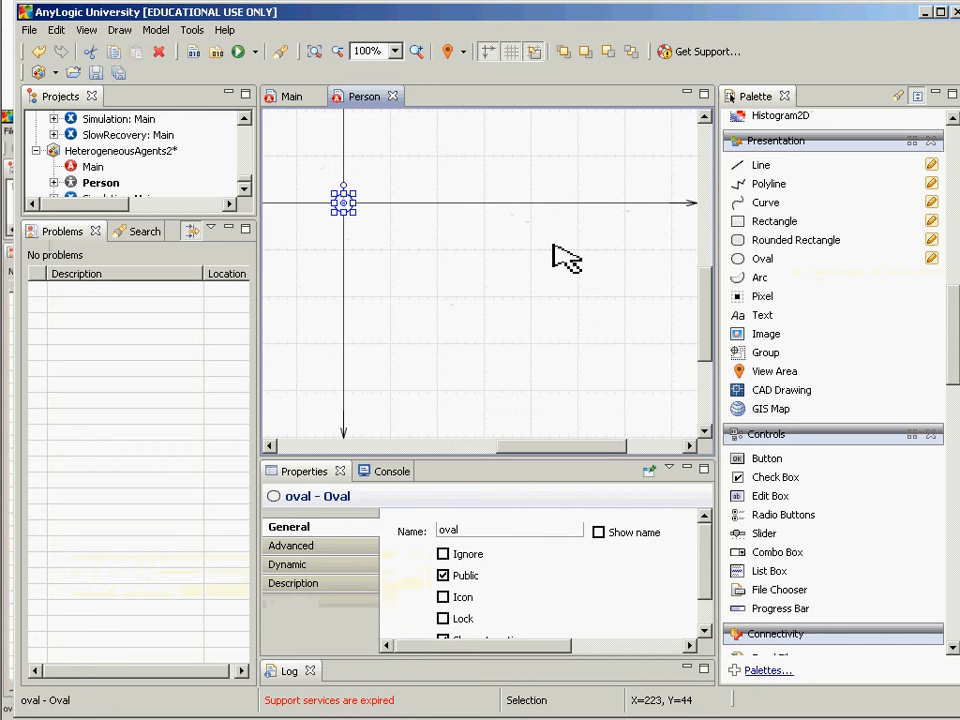
Open the Main class diagram of HeterogeneousAgents2 and consult the slide on adding a Person population
key("alt+Tab")
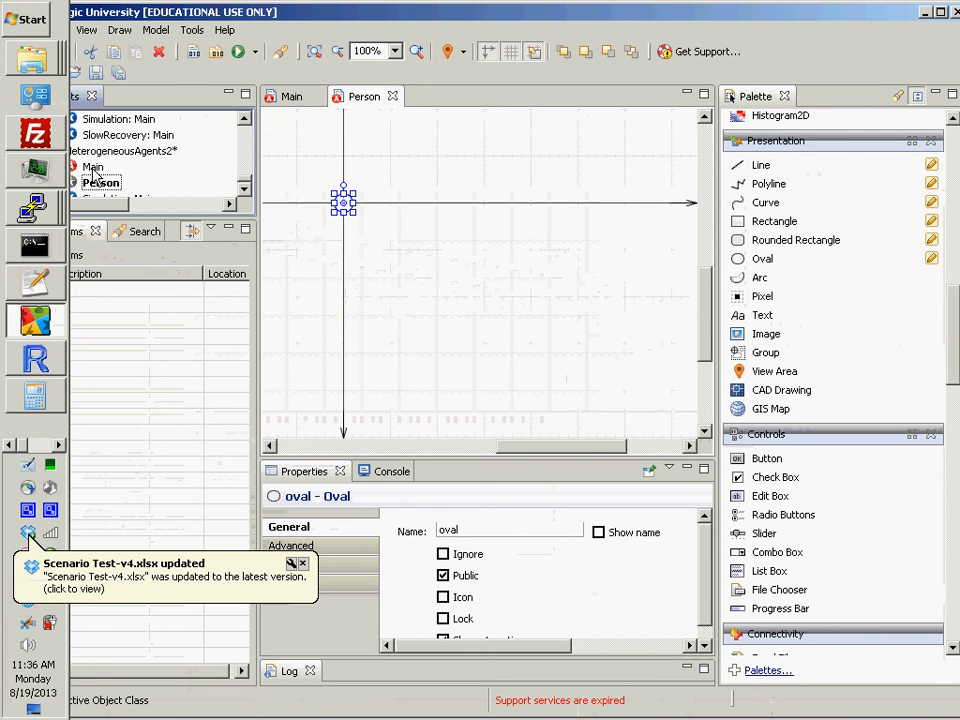
double_click(93, 168)
key("alt+Tab")
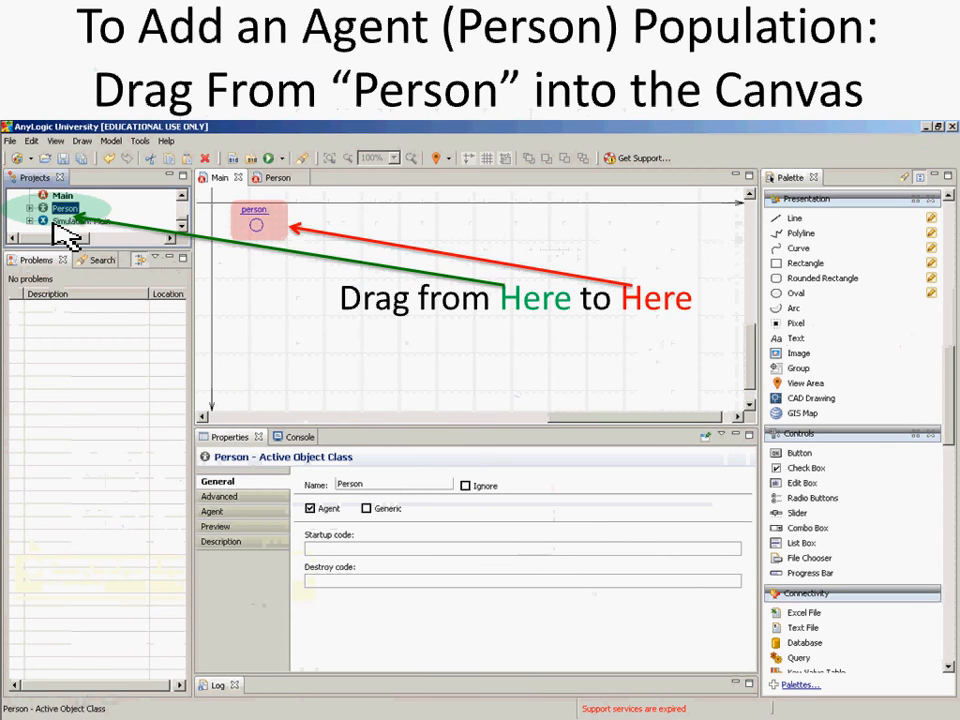
key("alt+Tab")
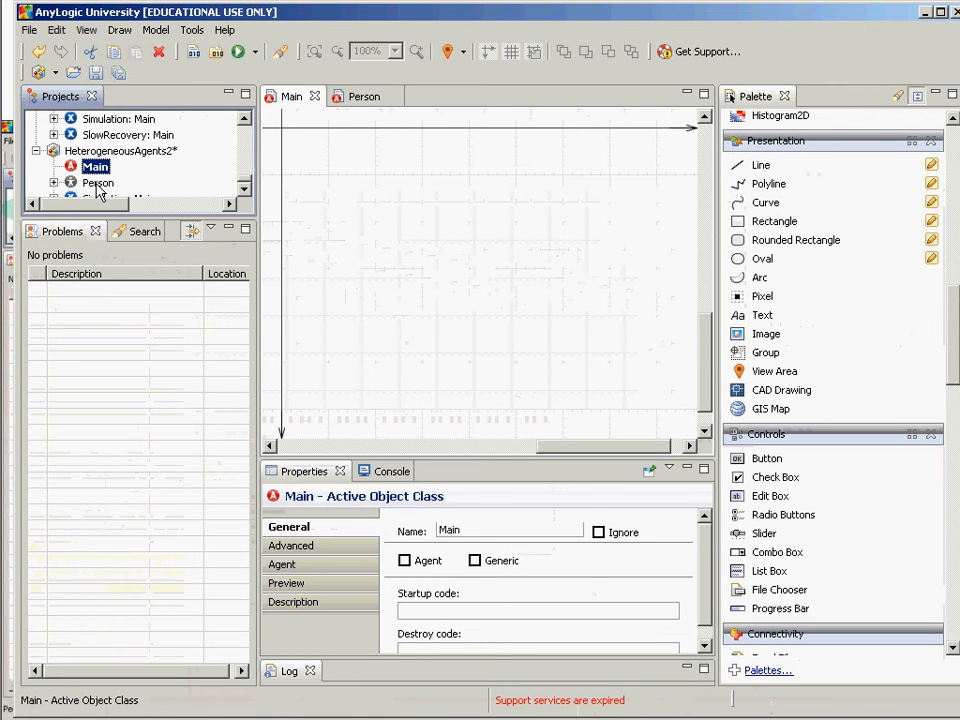
Add an instance of the Person class to the Main canvas and name it population
left_click_drag(98, 188, 338, 175)
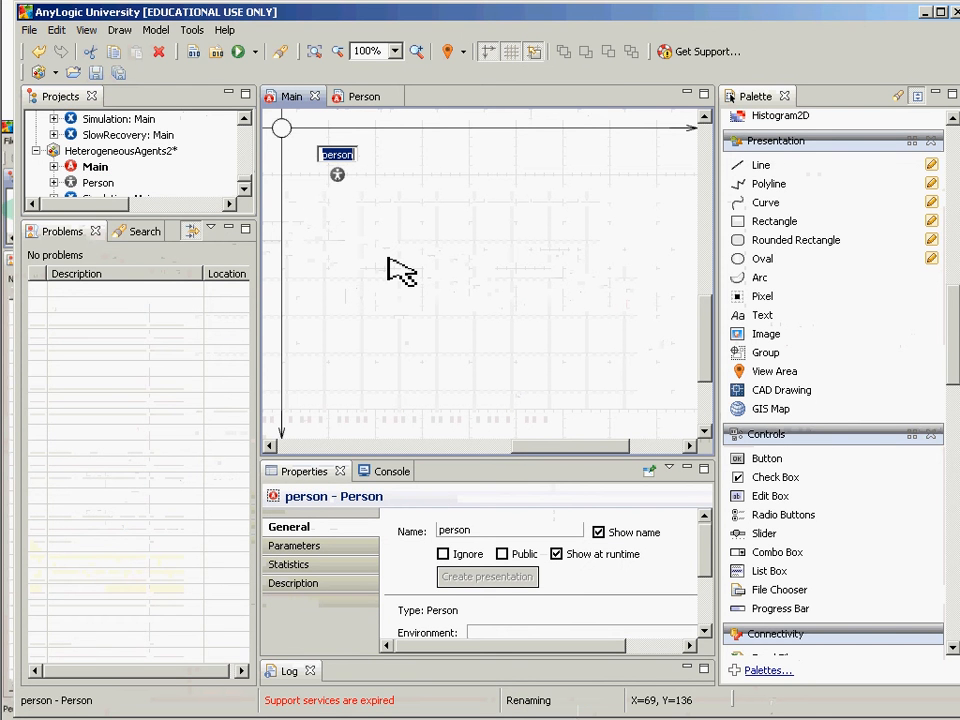
type("population")
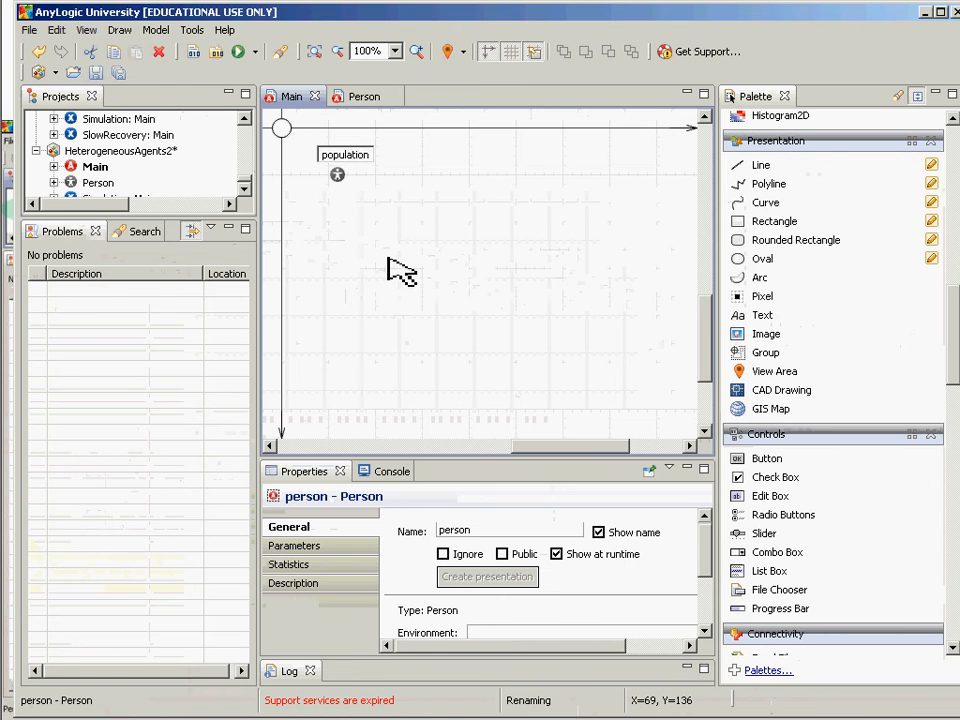
key("Return")
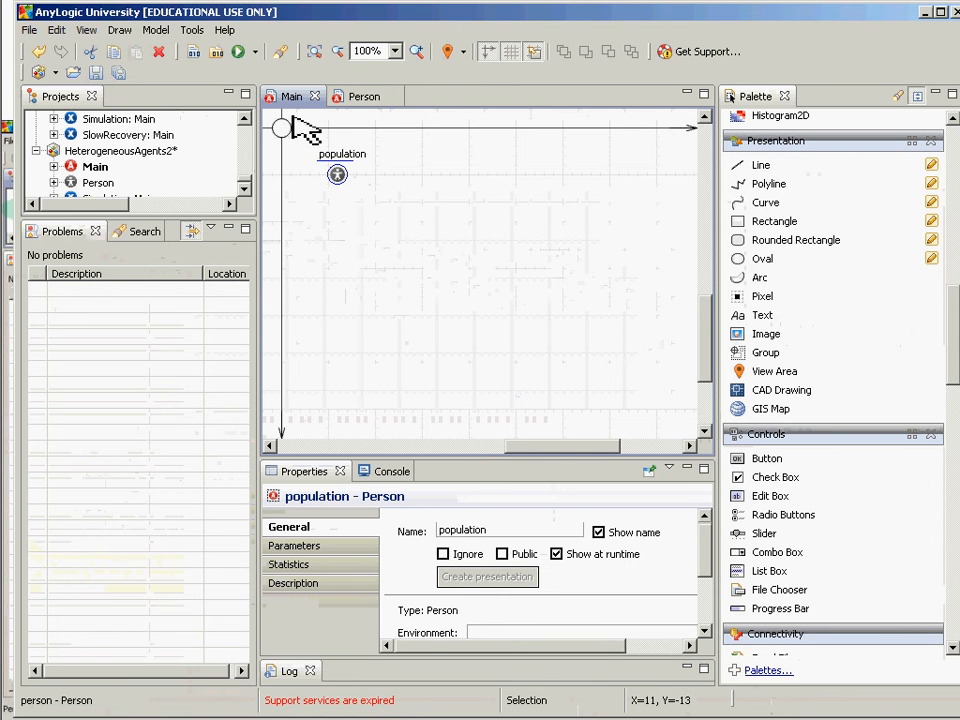
Delete the population object from the Main canvas
left_click(94, 167)
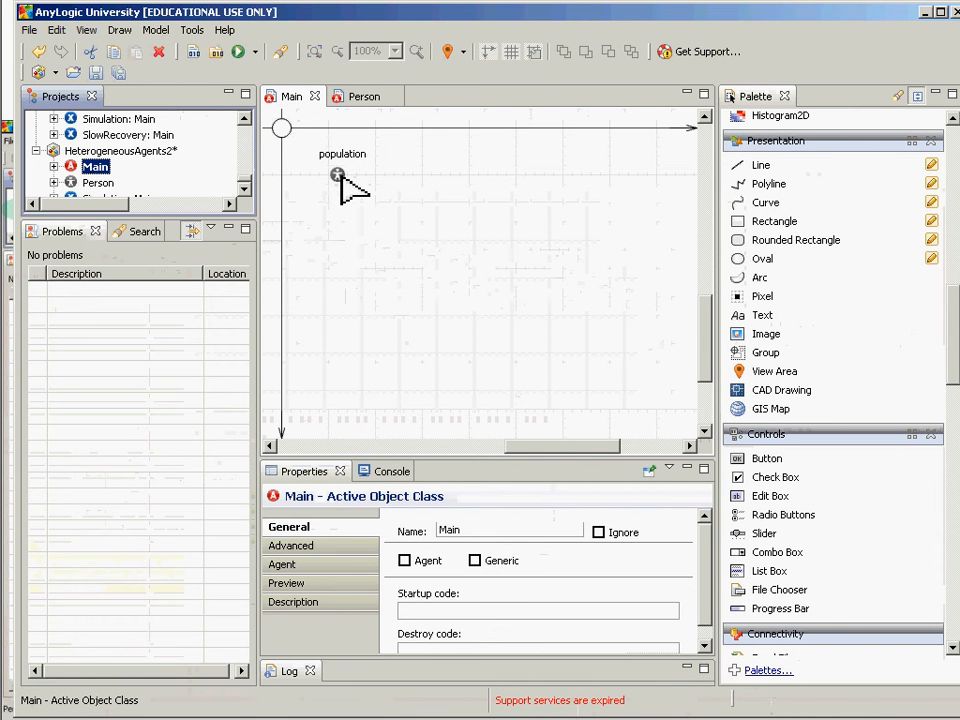
left_click(340, 180)
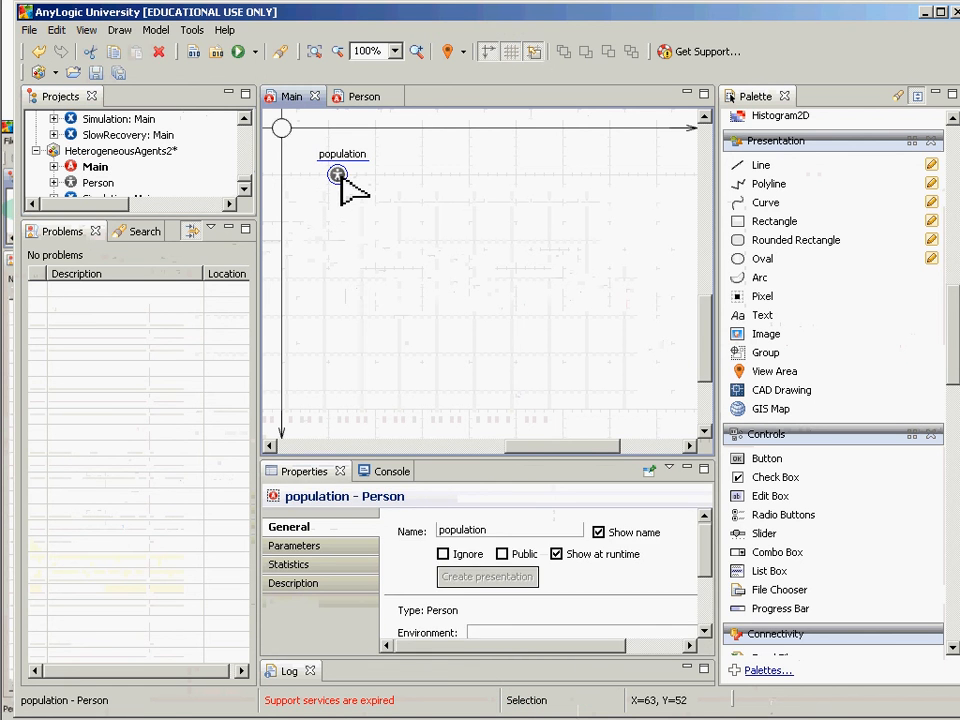
key("Delete")
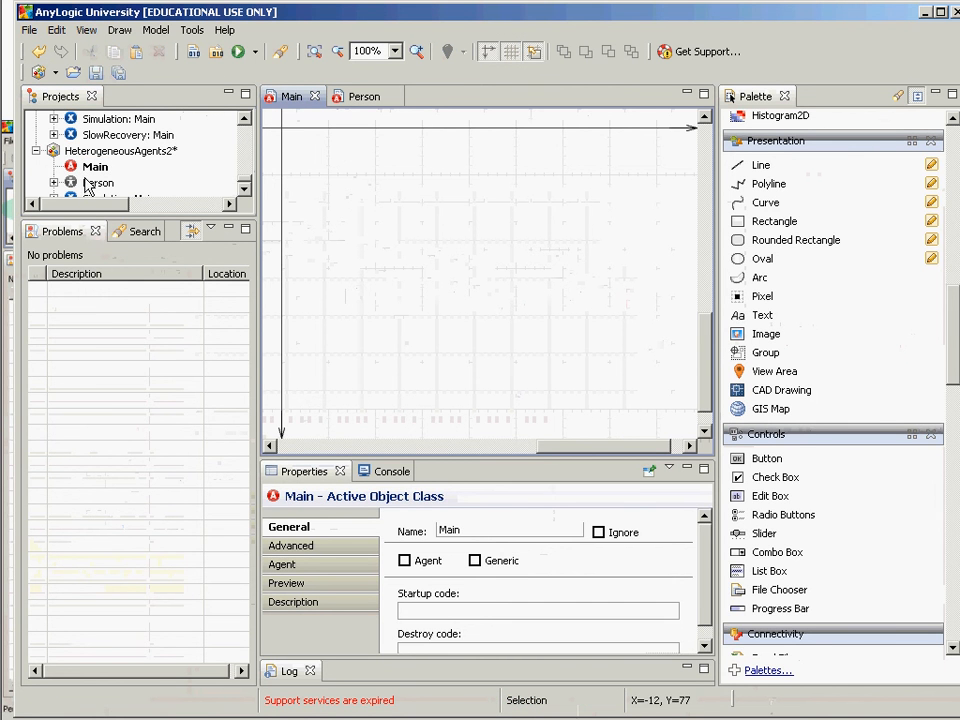
Place the Person class on the Main canvas again near the origin and name the instance population
left_click_drag(84, 180, 356, 181)
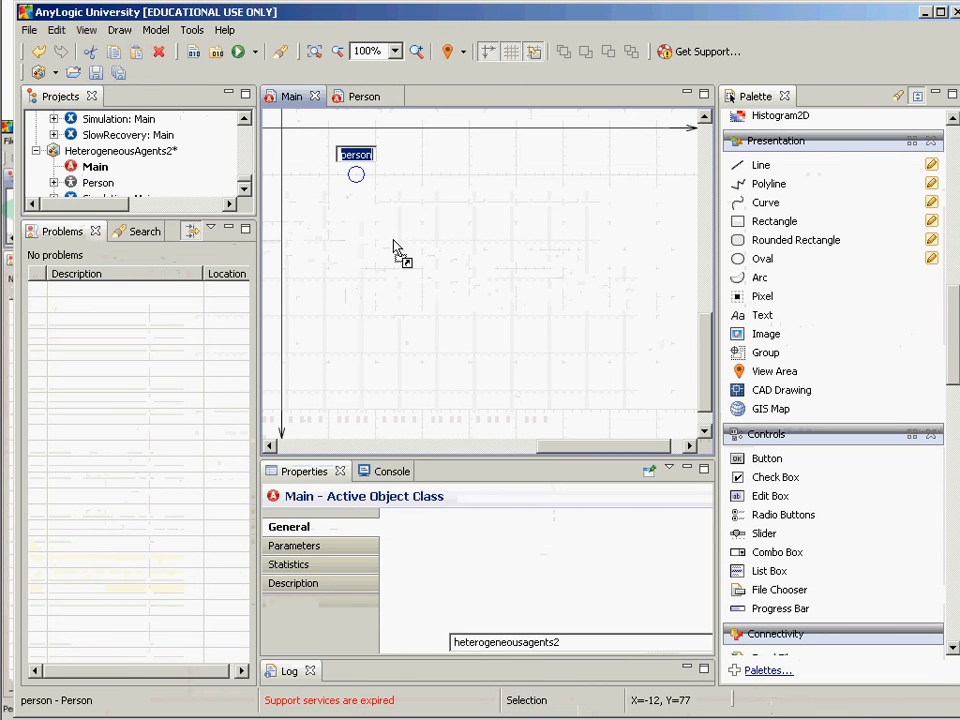
type("po")
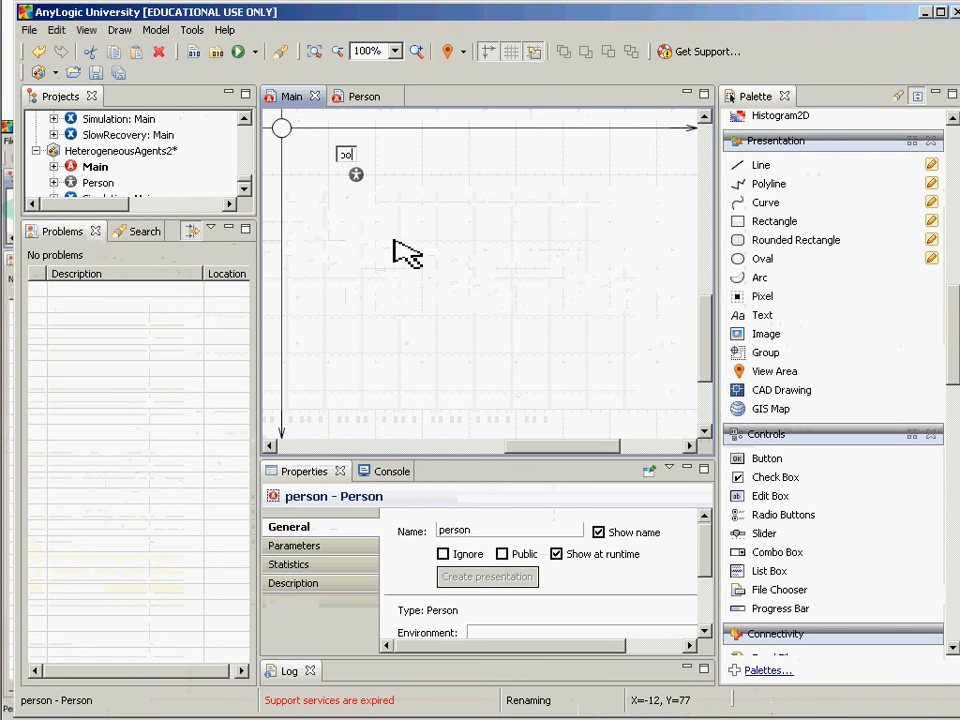
type("pulation")
key("Return")
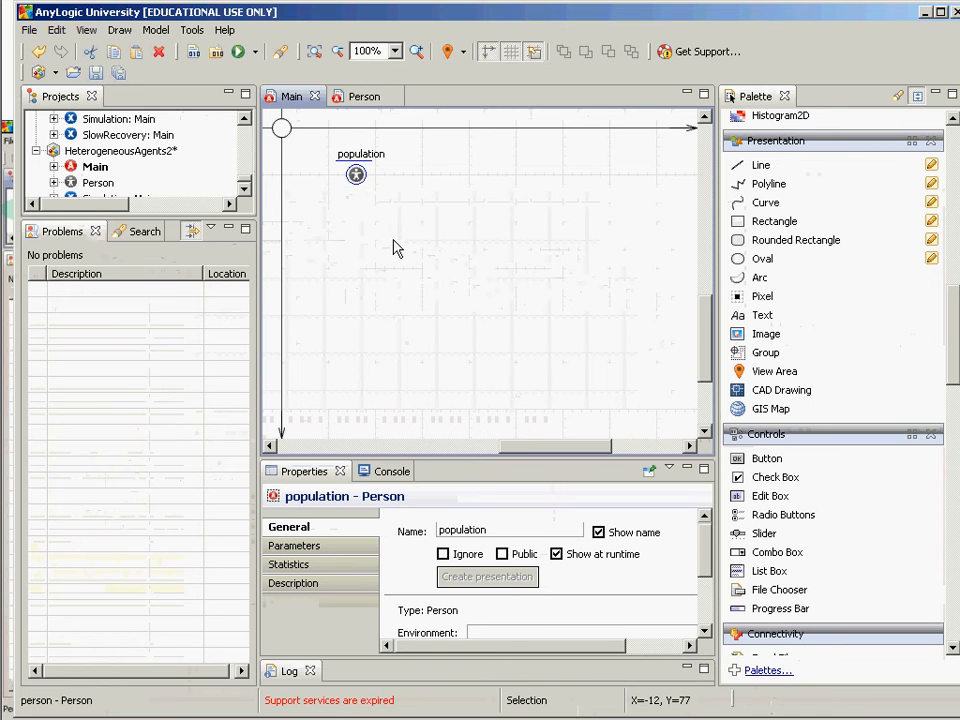
Examine the population object's name property and switch to the tutorial slides to read the next instruction
left_click(490, 531)
double_click(490, 531)
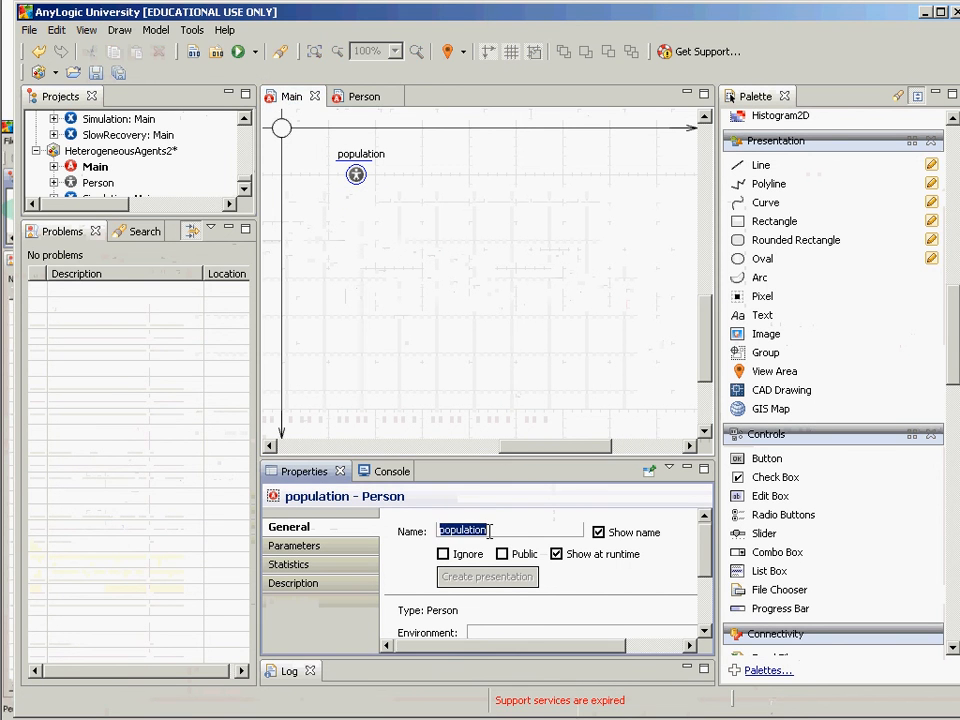
key("alt+Tab")
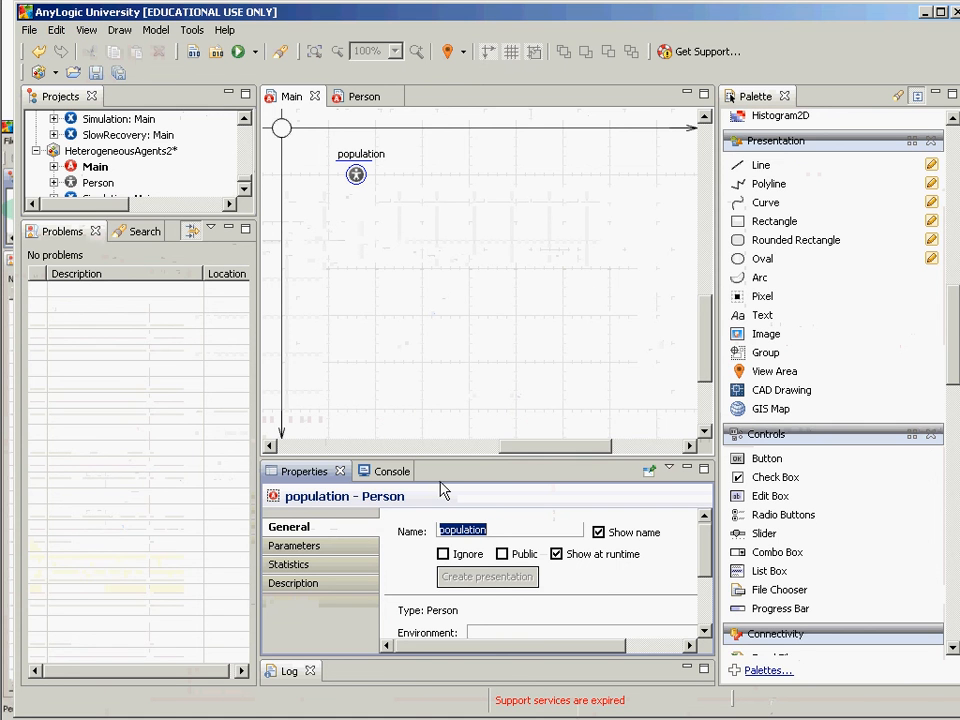
key("alt+Tab")
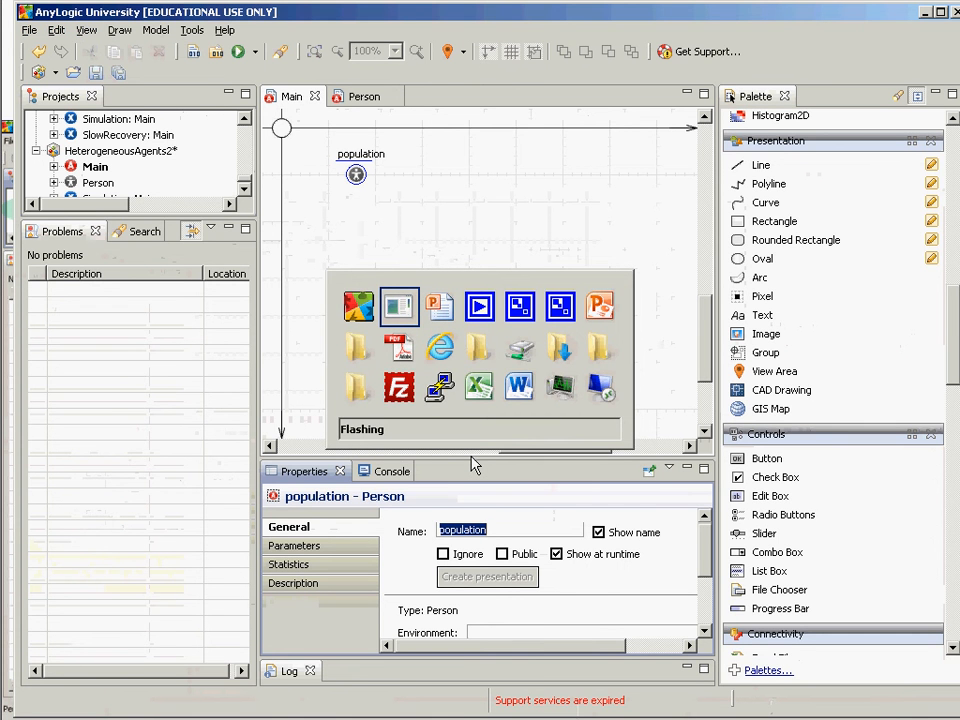
key("alt+Tab")
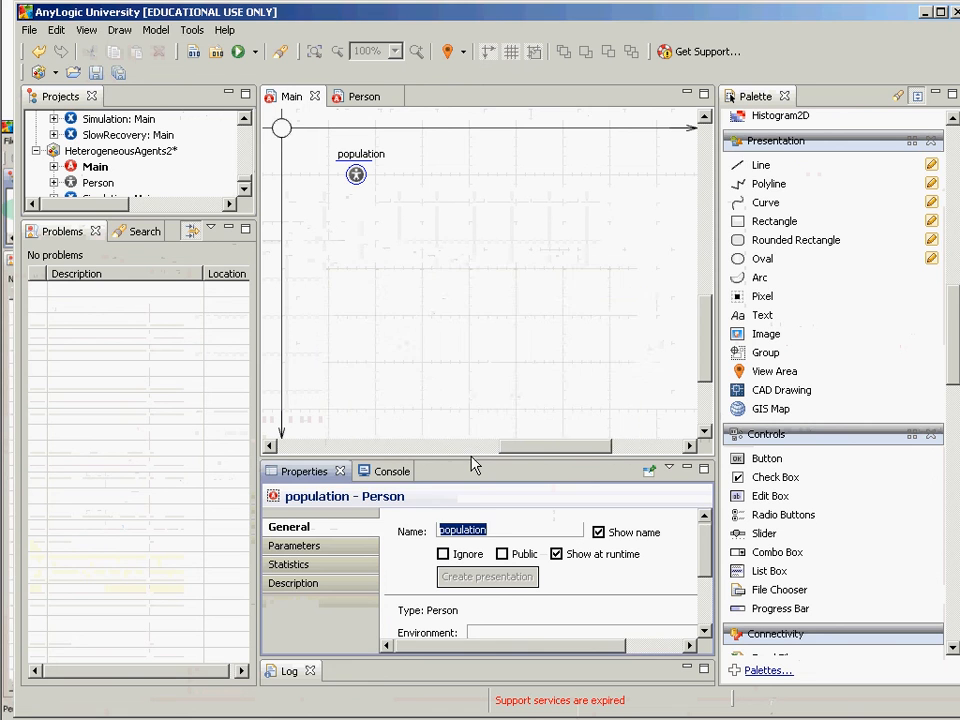
key("alt+Tab")
key("alt+Tab")
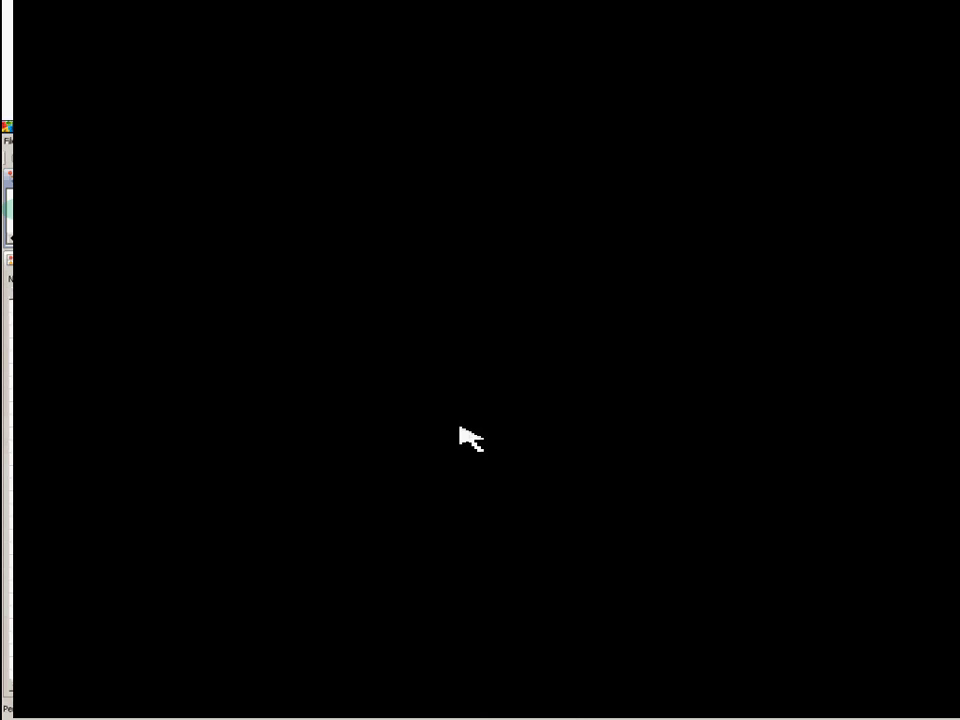
key("Right")
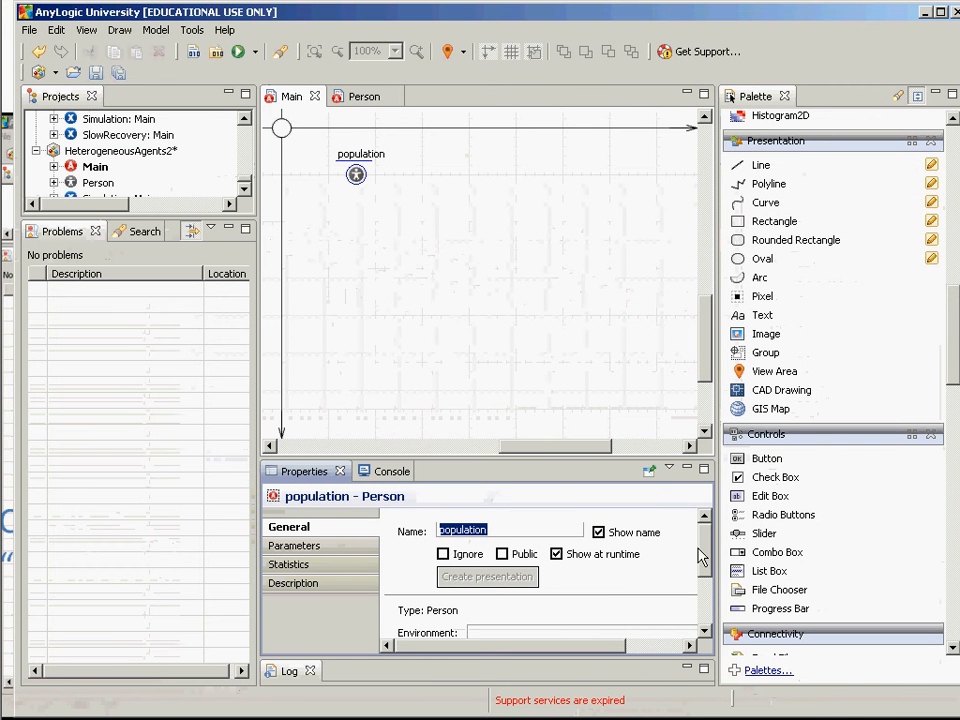
Make the population object replicated with an initial number of 100 objects
left_click_drag(703, 561, 708, 605)
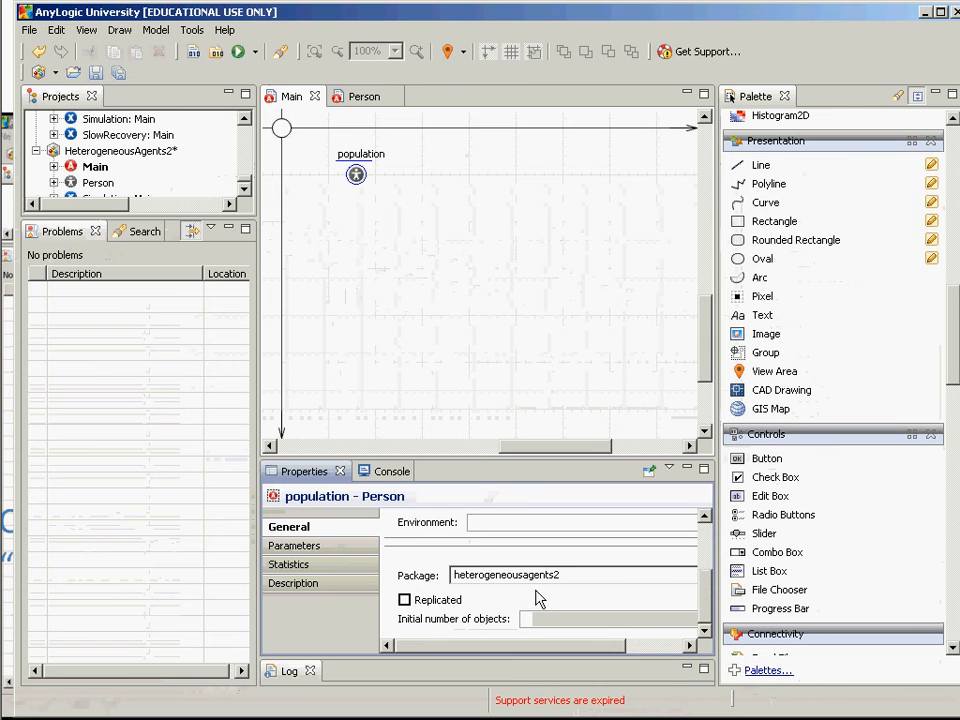
left_click(404, 600)
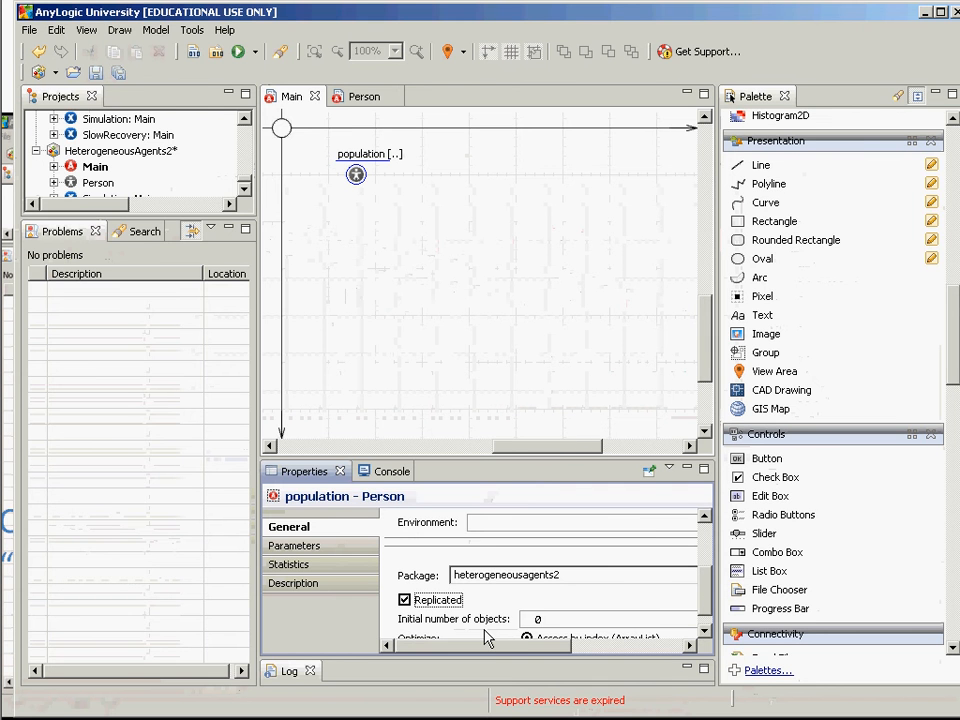
double_click(537, 619)
type("100")
Switch to the tutorial slides and read the instructions on the population's size and its environment
key("alt+Tab")
key("alt+Tab")
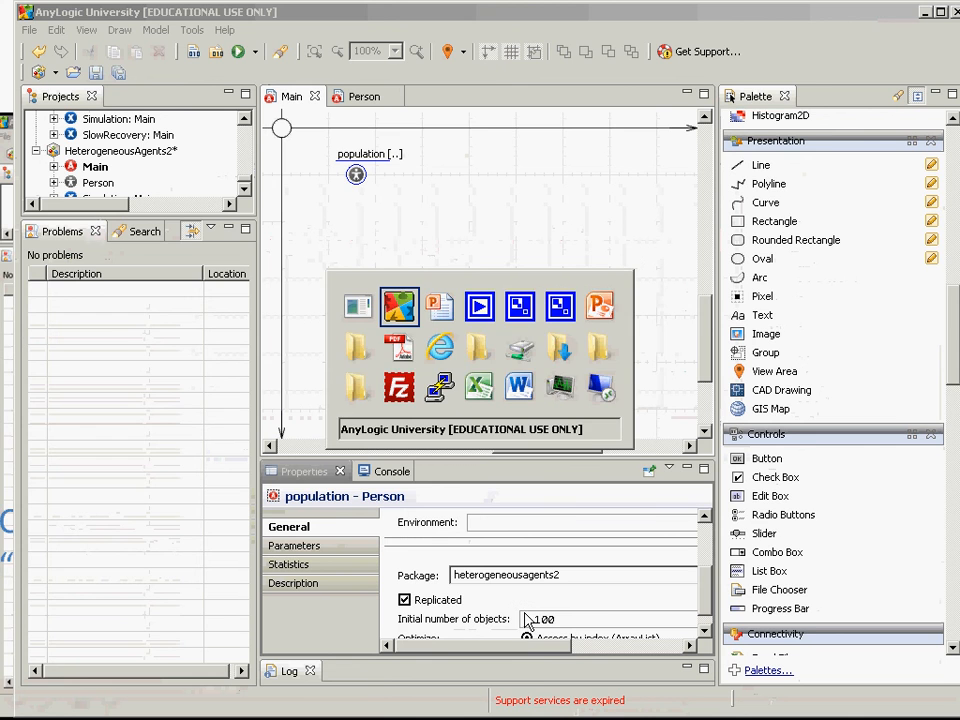
key("alt+Tab")
key("alt+Tab")
key("alt+Tab")
key("alt+Tab")
key("alt+Tab")
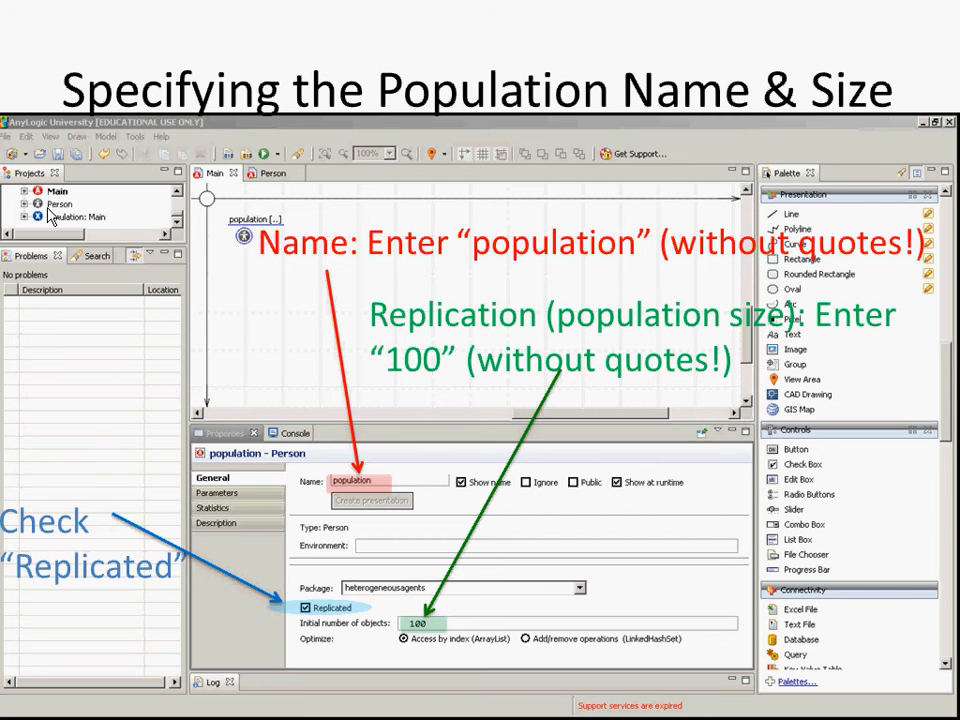
key("alt+Tab")
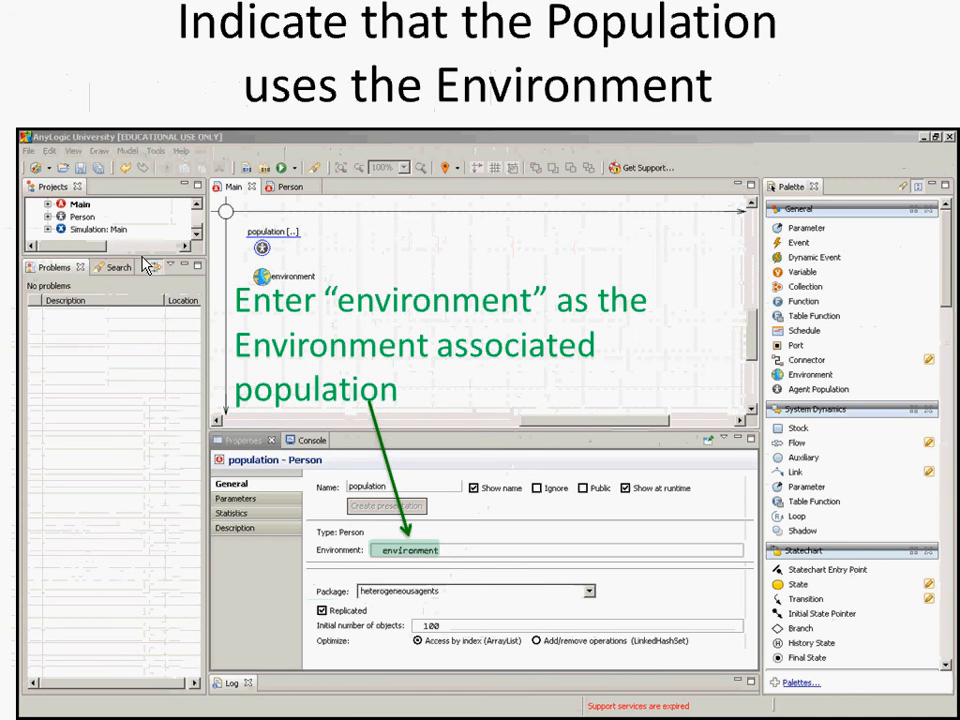
Return to AnyLogic and add an Environment object to the Main canvas just below population
key("alt+Tab")
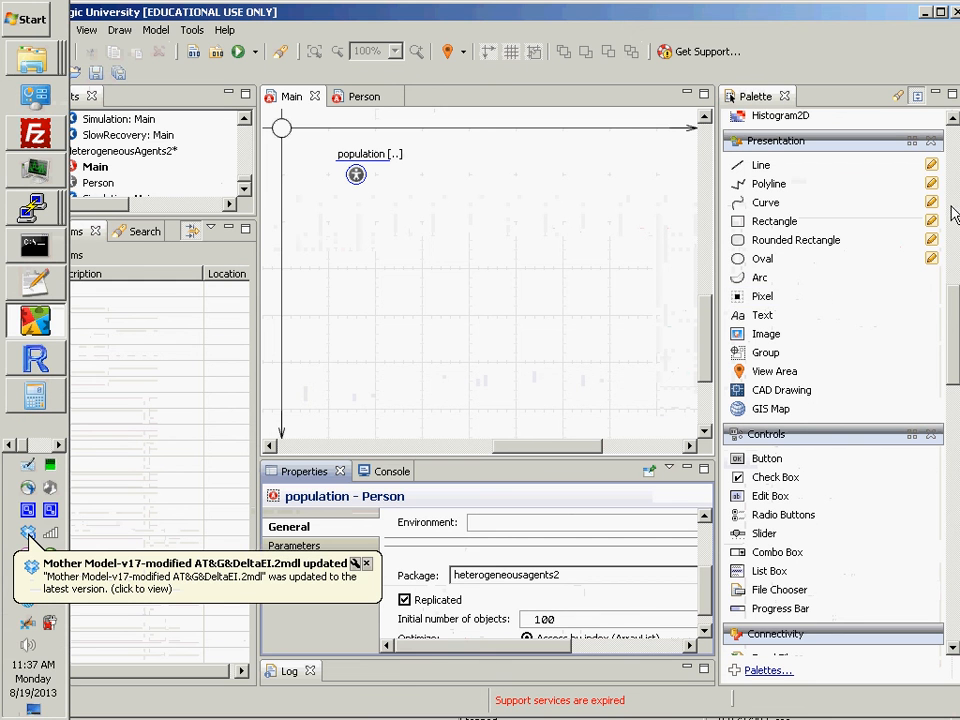
left_click(951, 206)
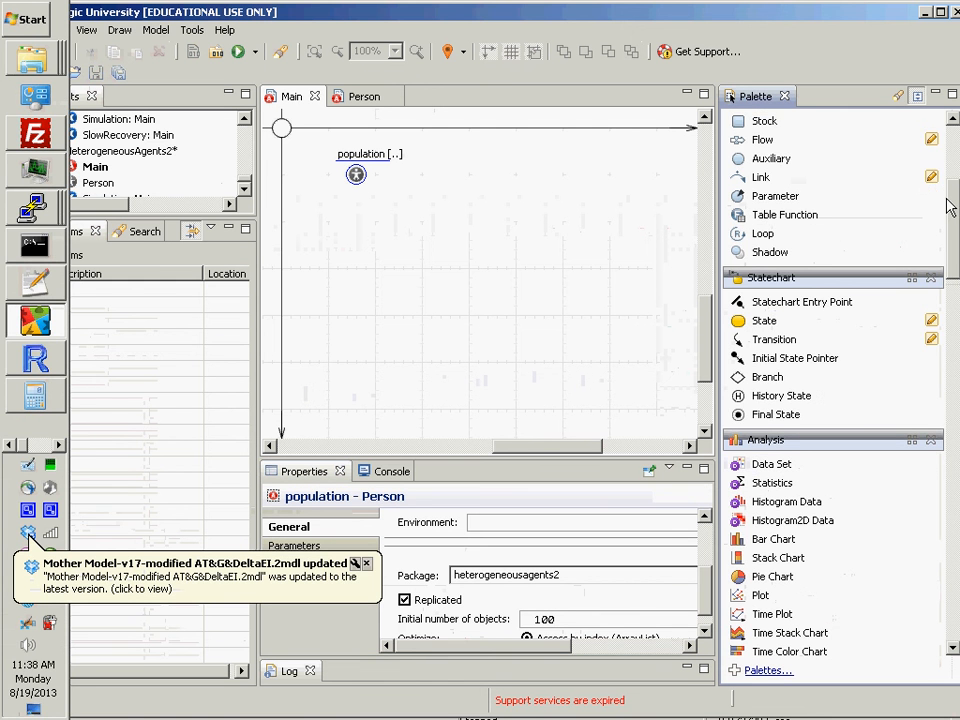
left_click_drag(951, 206, 946, 133)
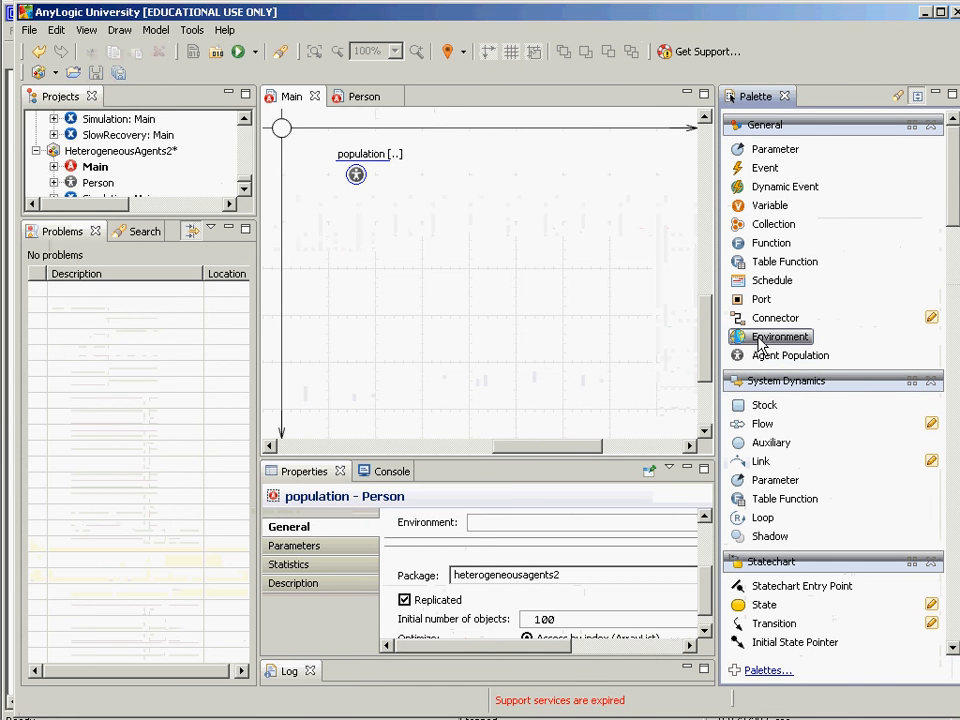
left_click_drag(760, 345, 355, 203)
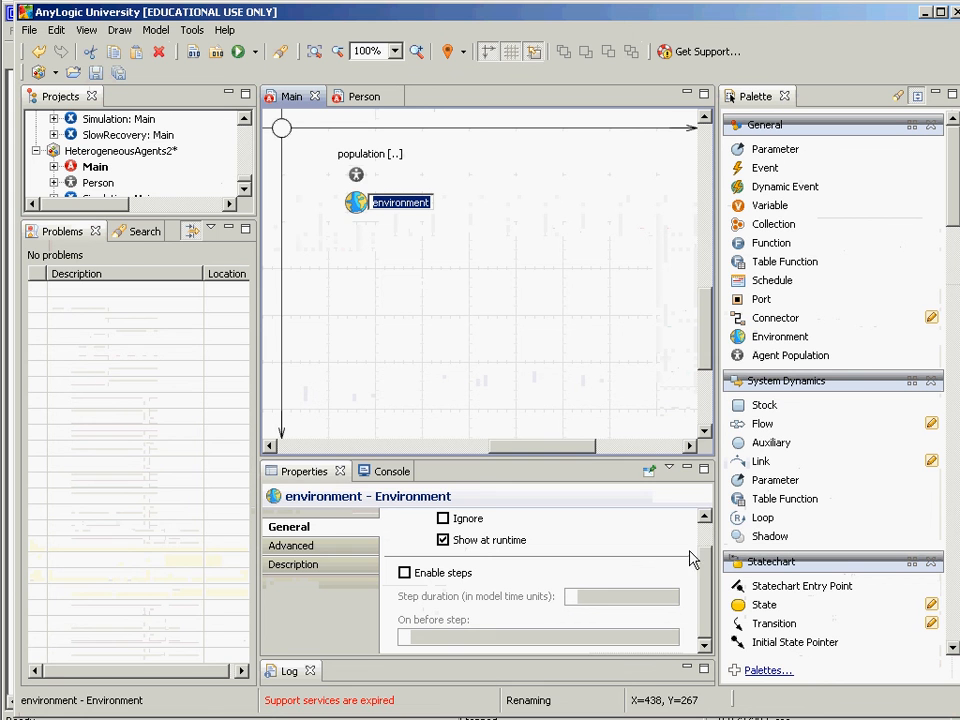
left_click(710, 568)
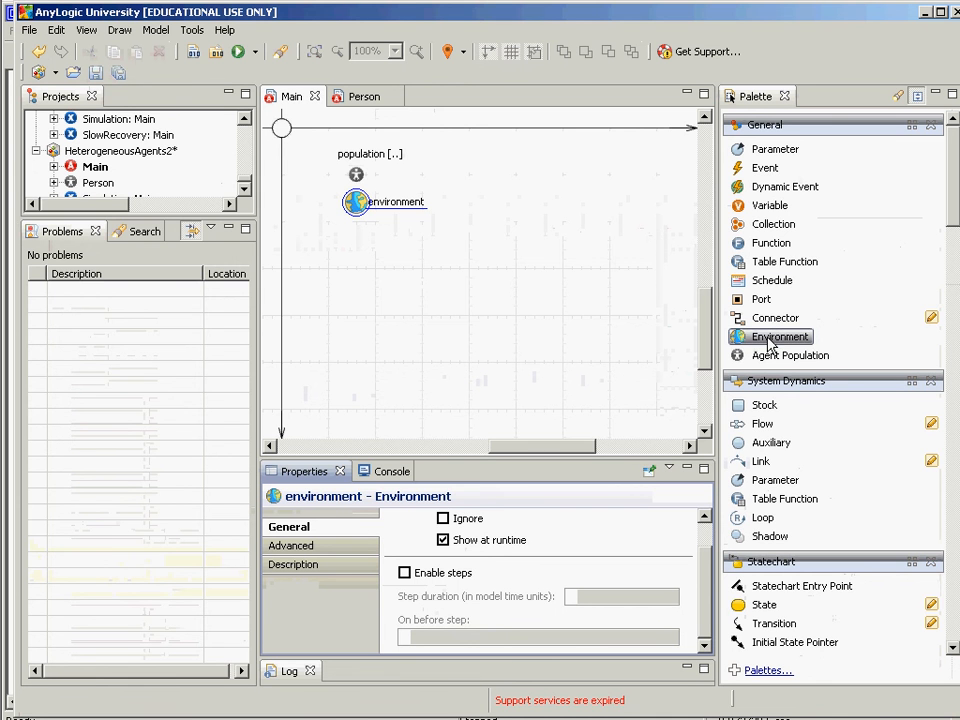
left_click_drag(776, 338, 437, 250)
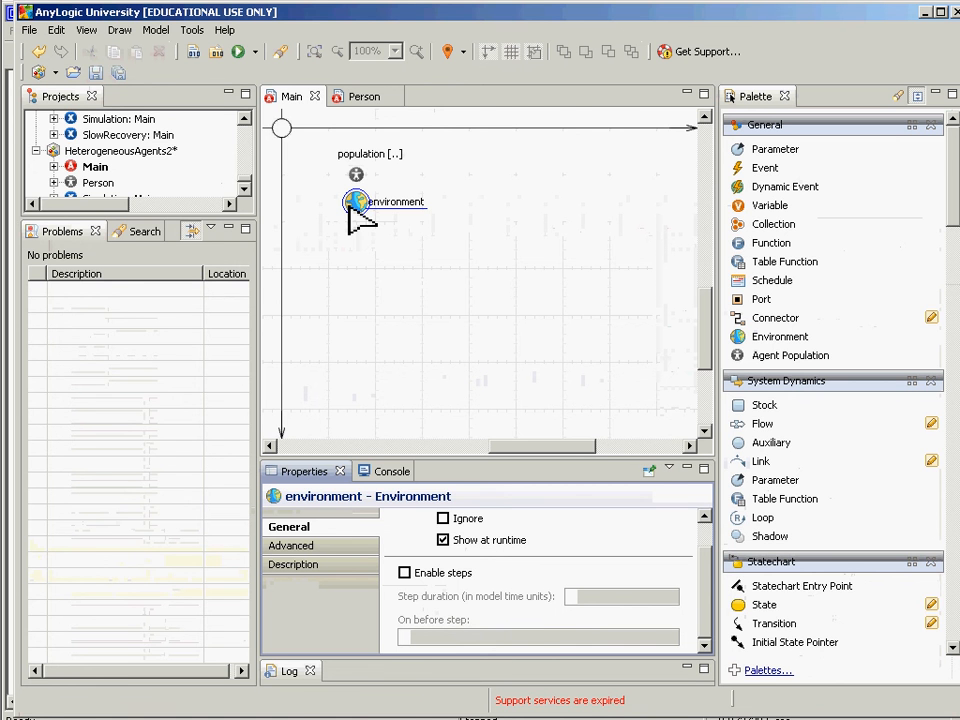
Check the tutorial slide about linking the population to the environment and return to AnyLogic
key("alt+Tab")
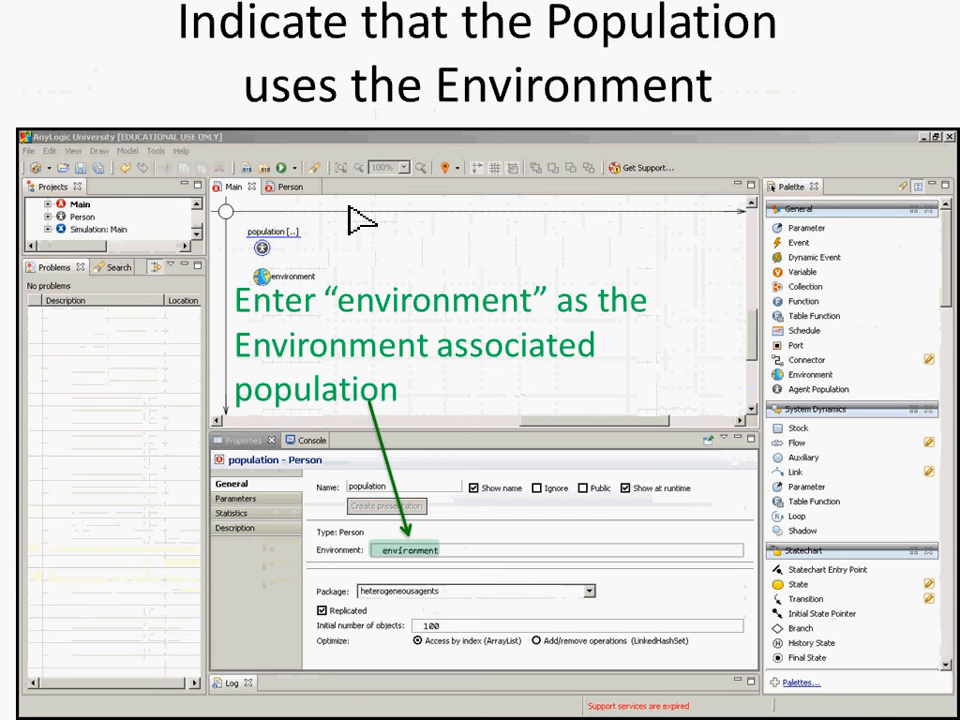
key("Page_Down")
key("Page_Up")
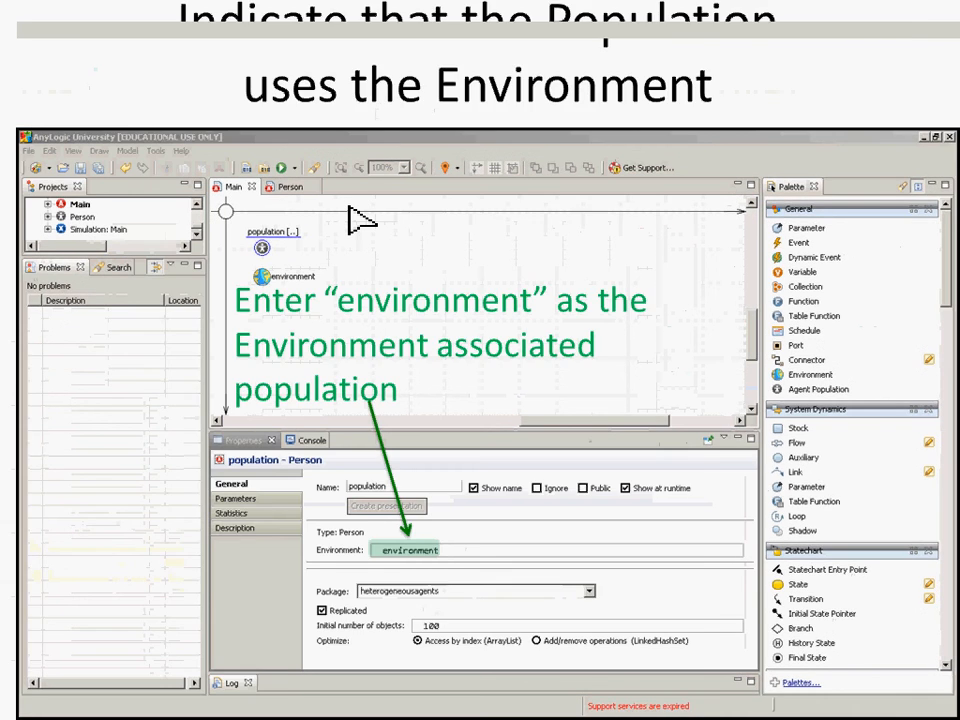
key("alt+Tab")
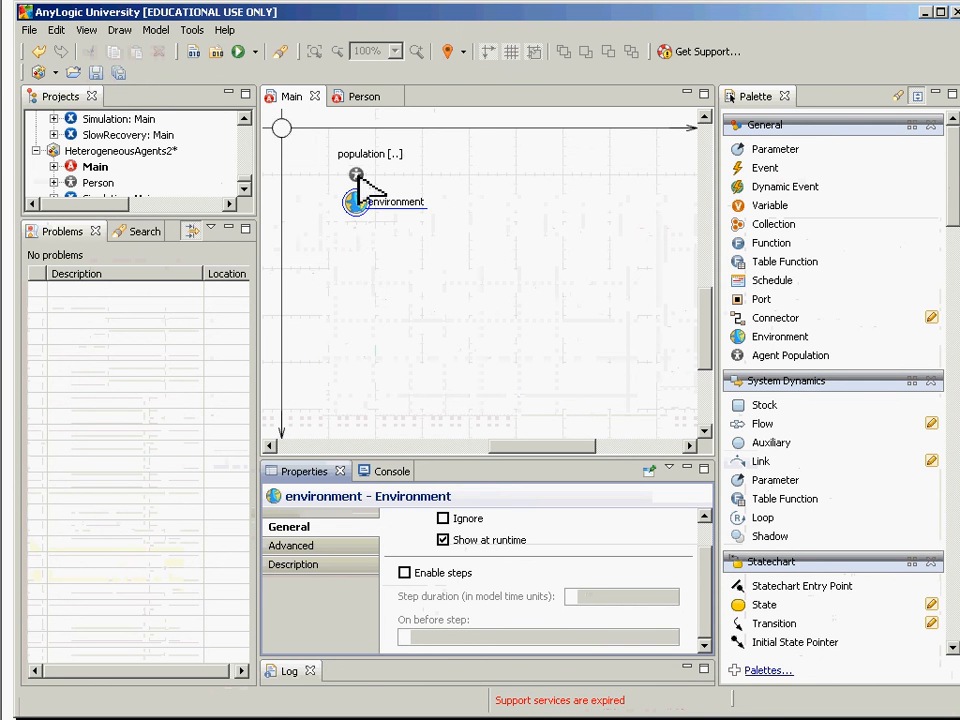
Set the Environment property of the population object to environment
left_click(357, 177)
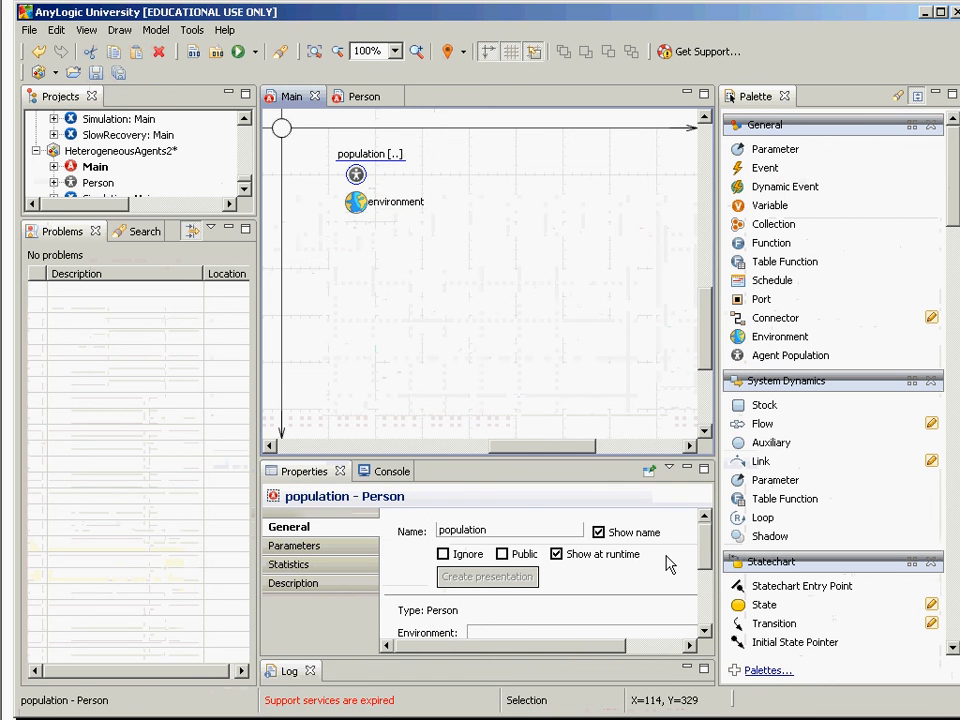
left_click(482, 633)
type("e")
key("BackSpace")
type("population")
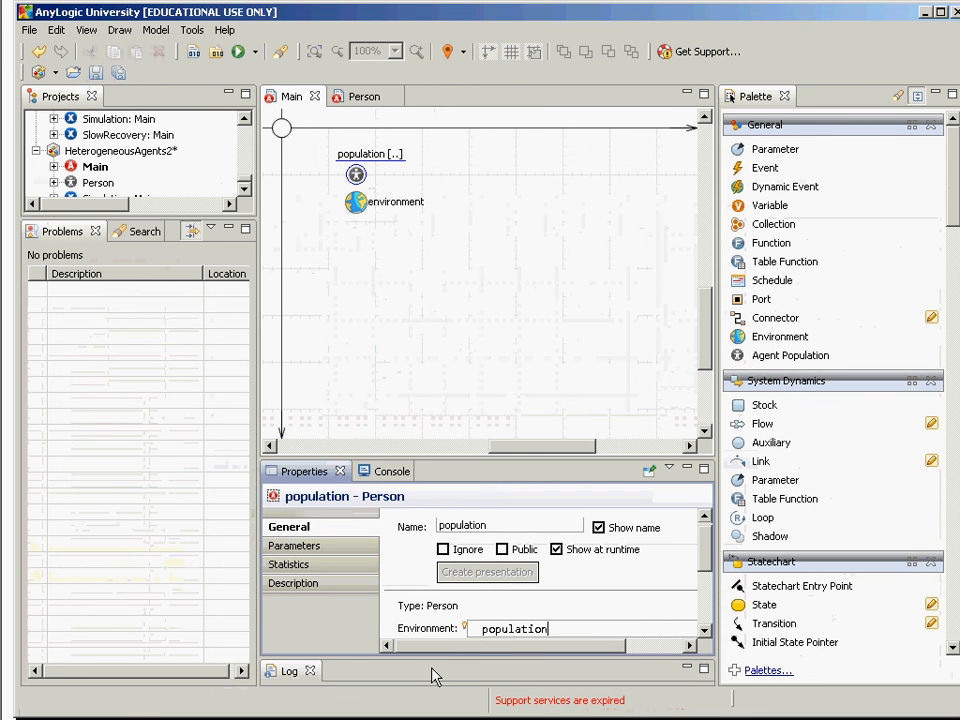
key("ctrl+a")
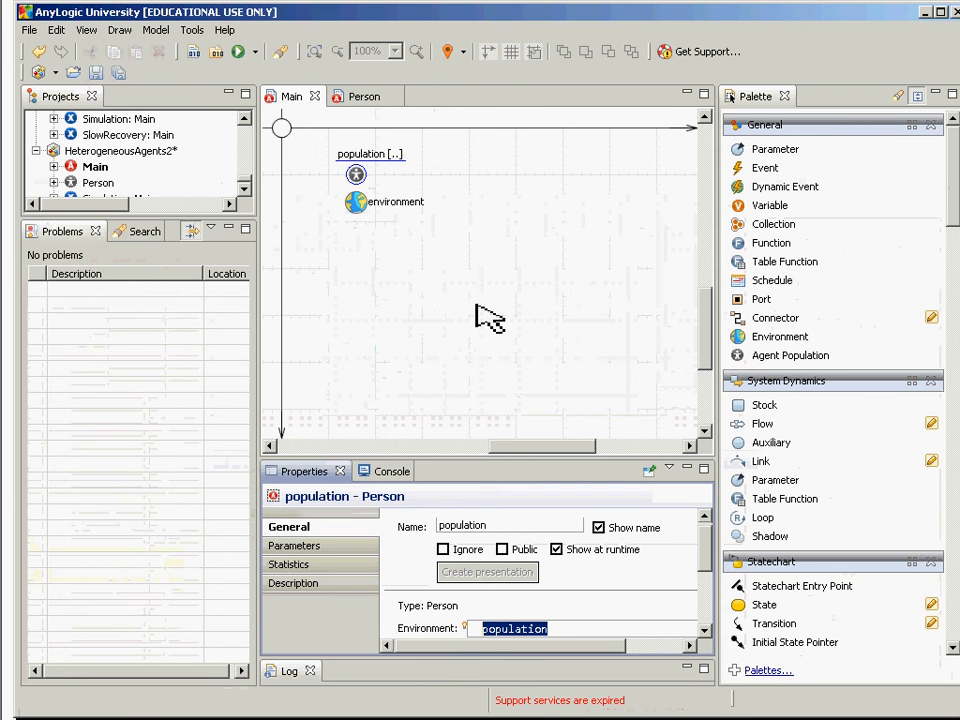
type("environment")
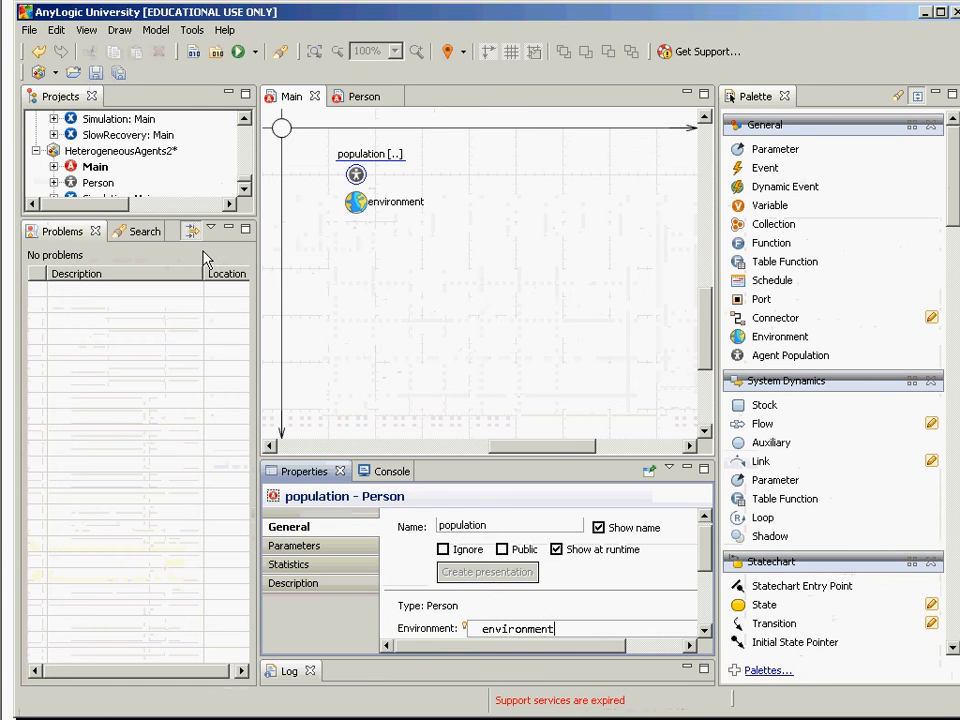
left_click(392, 298)
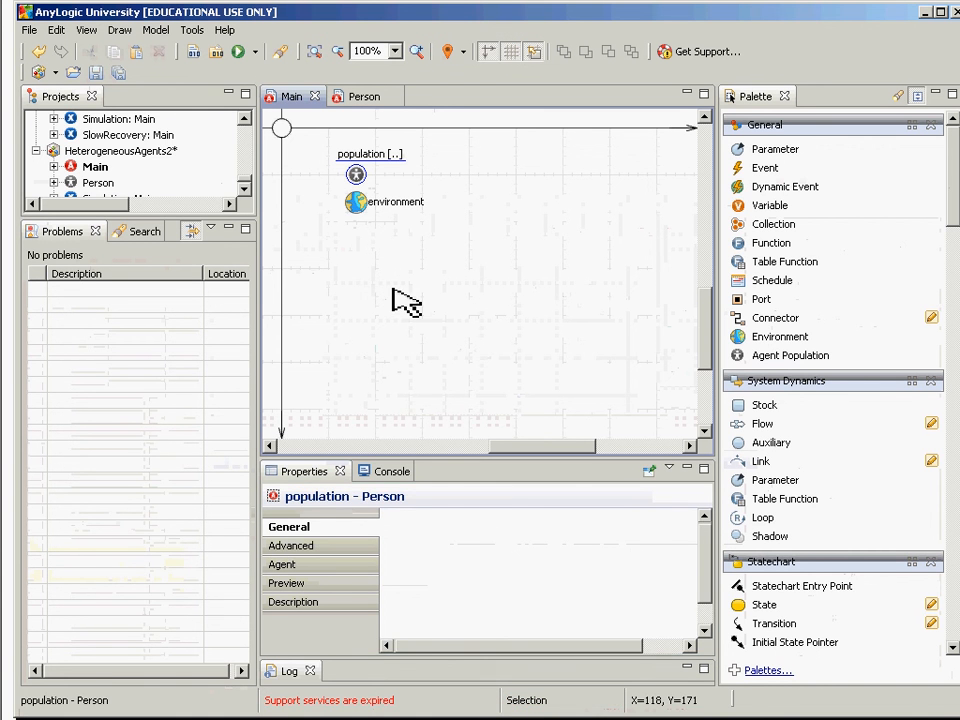
Reselect the population object and review its Environment entry
left_click(356, 175)
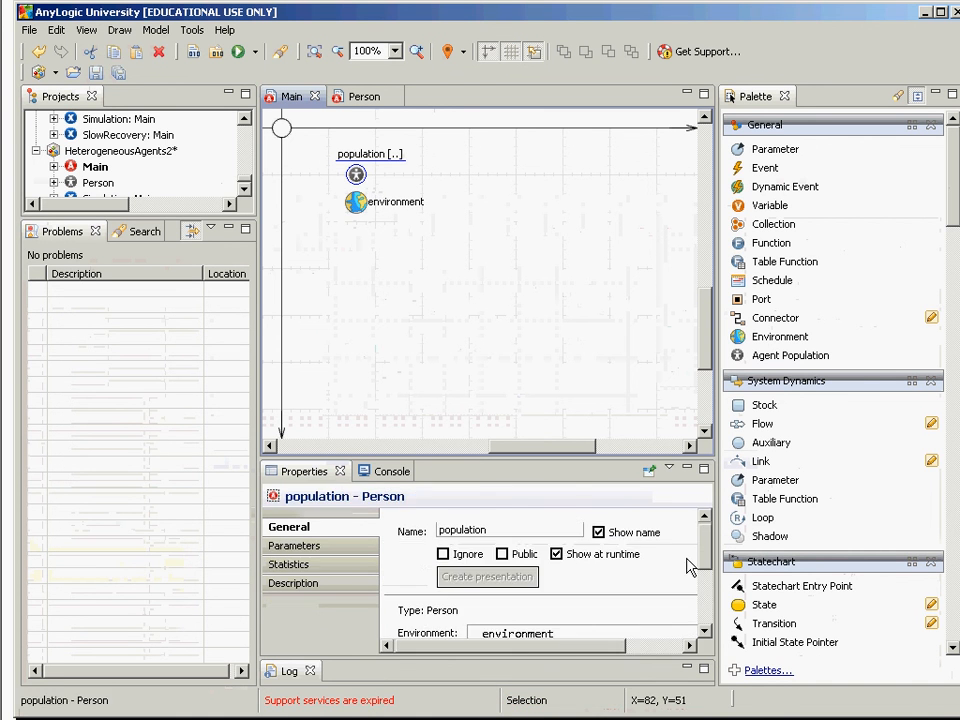
left_click_drag(708, 572, 700, 602)
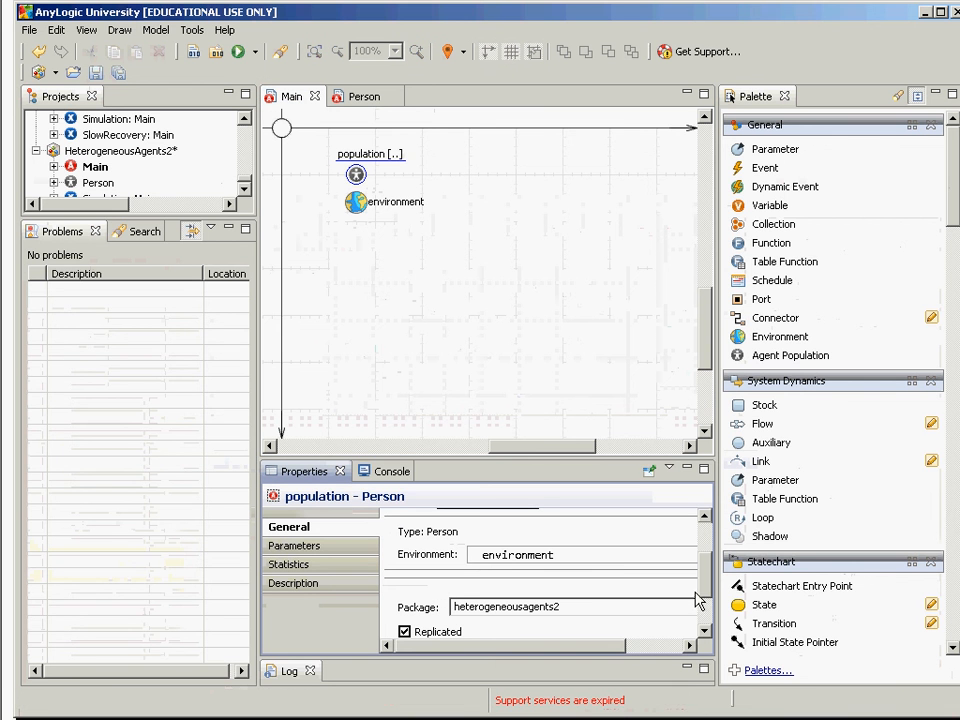
left_click(603, 558)
left_click_drag(603, 558, 395, 522)
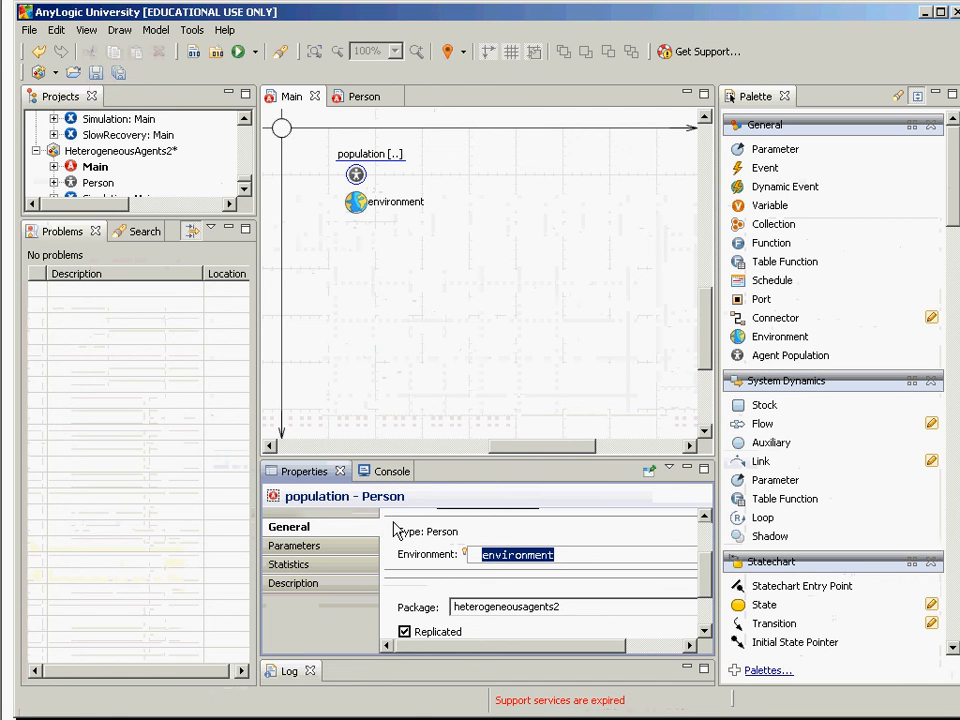
Try to run the Simulation experiment of HeterogeneousAgents2
left_click(243, 189)
left_click(362, 207)
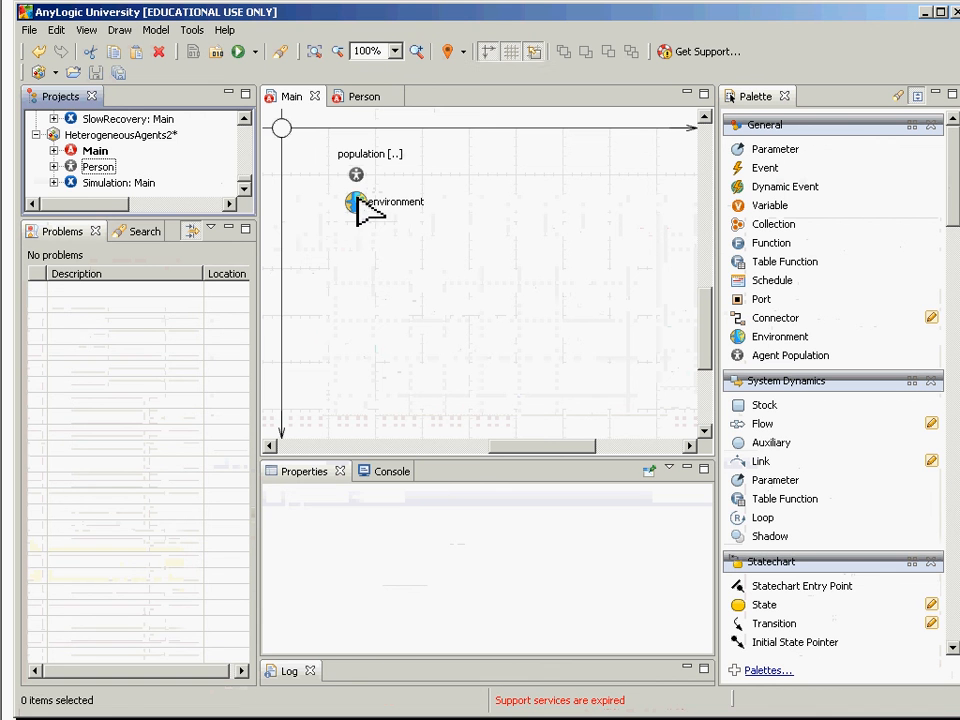
right_click(357, 204)
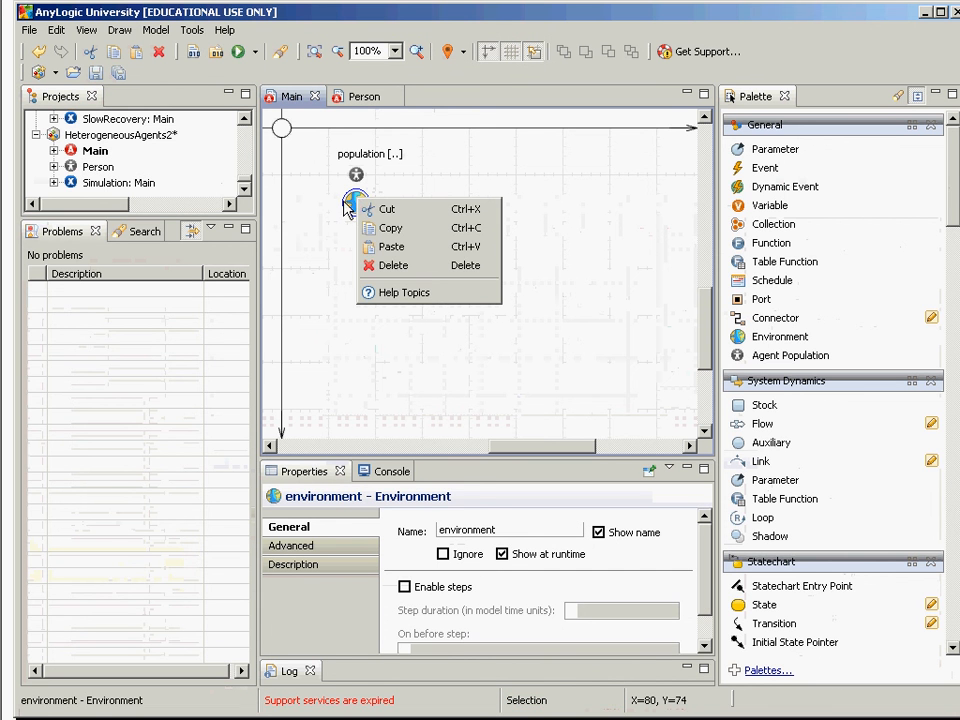
key("Escape")
right_click(112, 183)
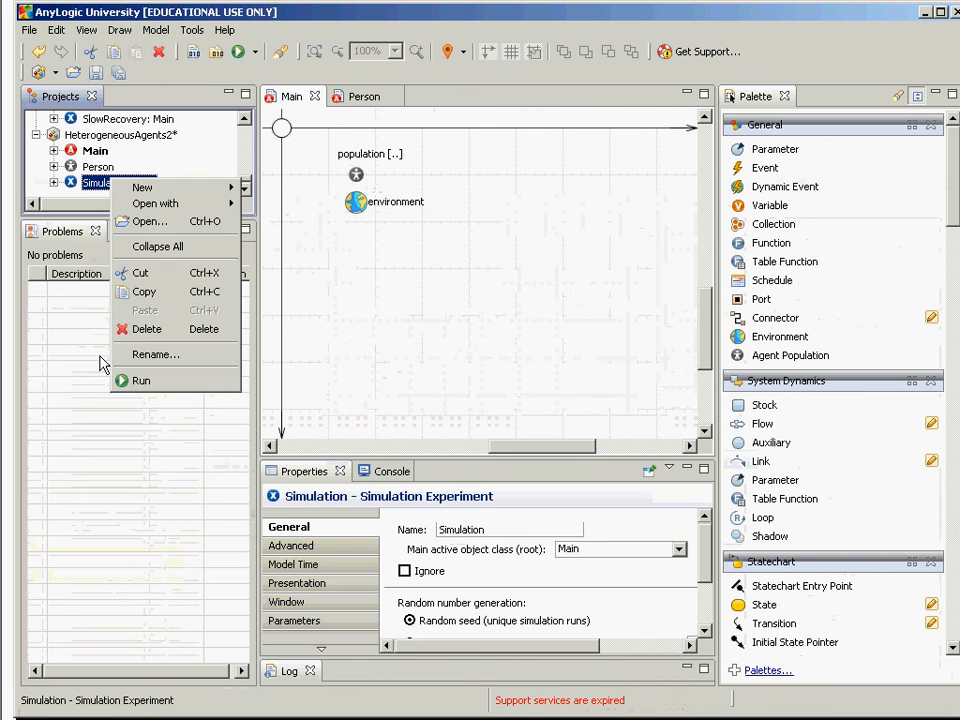
left_click(136, 381)
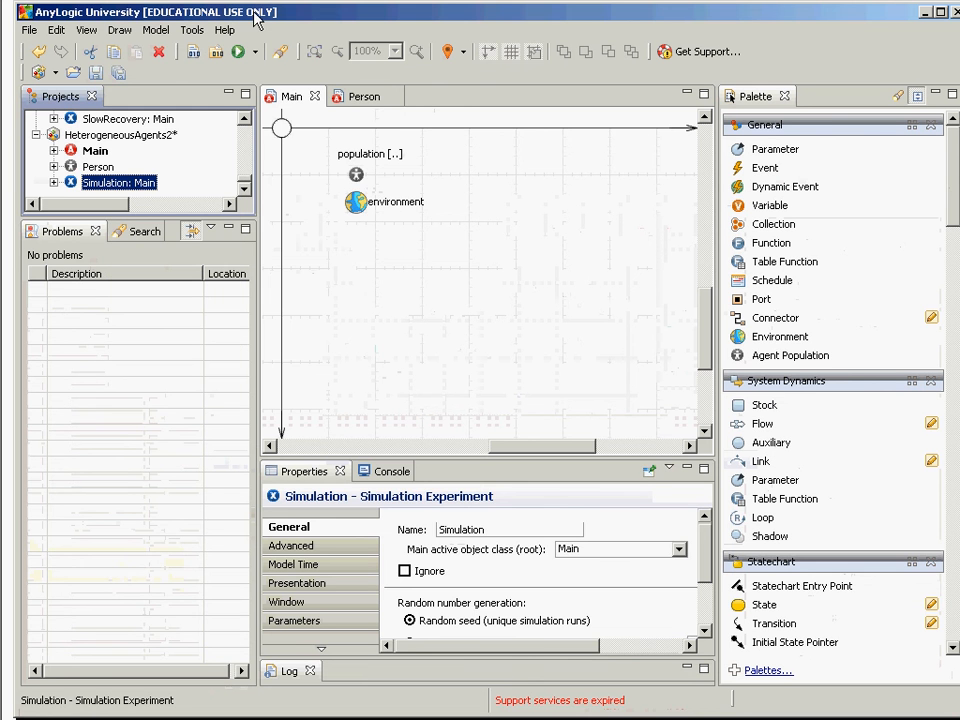
Enlarge the properties area and review the population's object count and environment settings, along with the environment object's properties
left_click(354, 173)
left_click(354, 173)
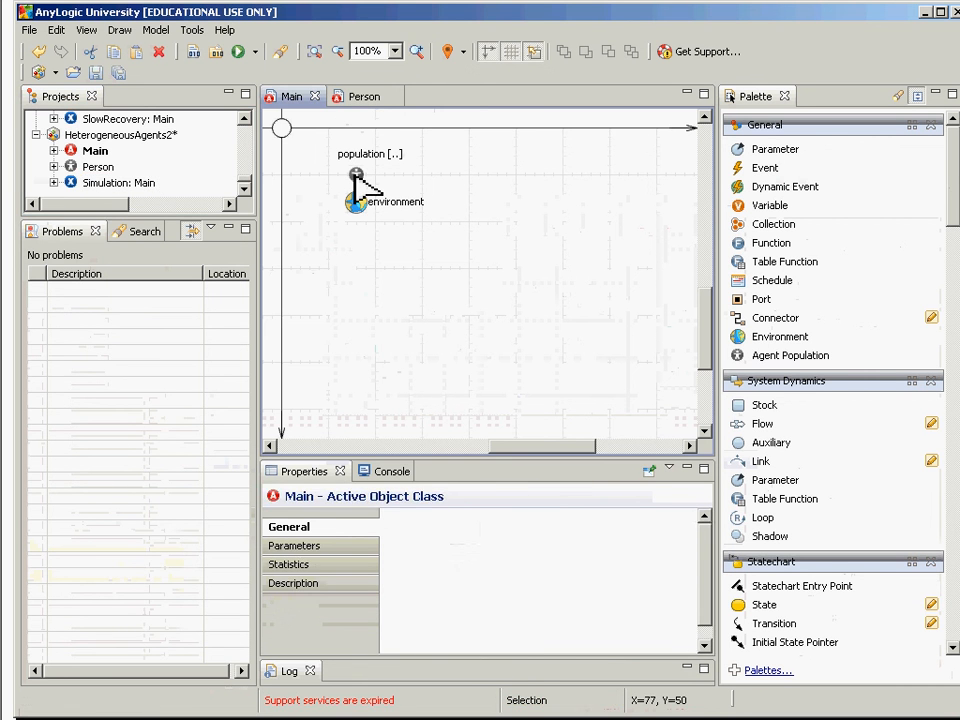
left_click(354, 173)
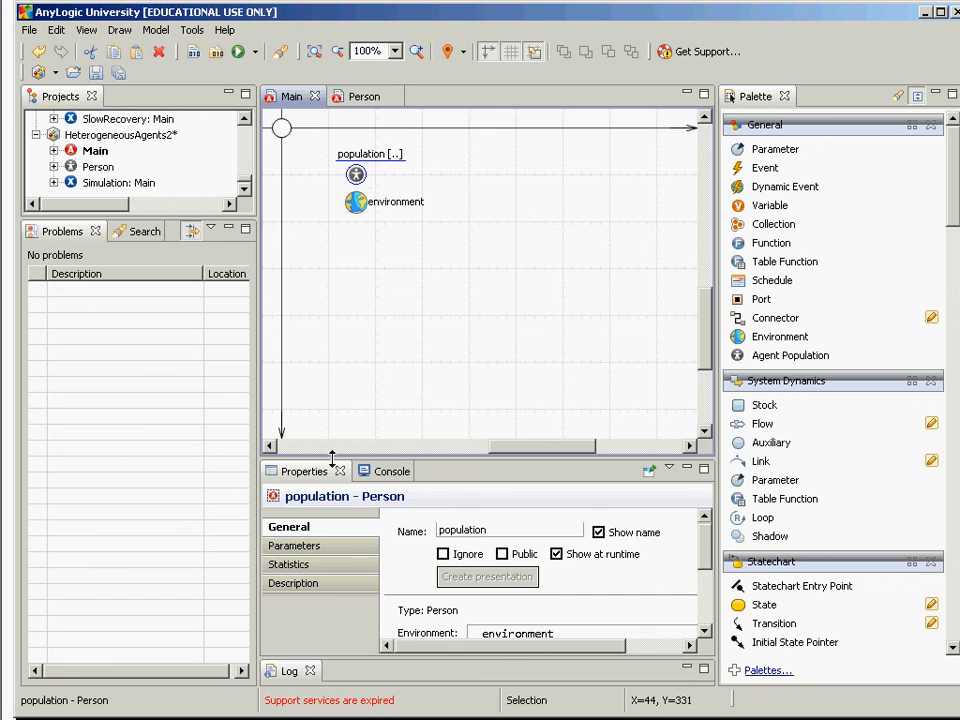
left_click_drag(332, 458, 352, 263)
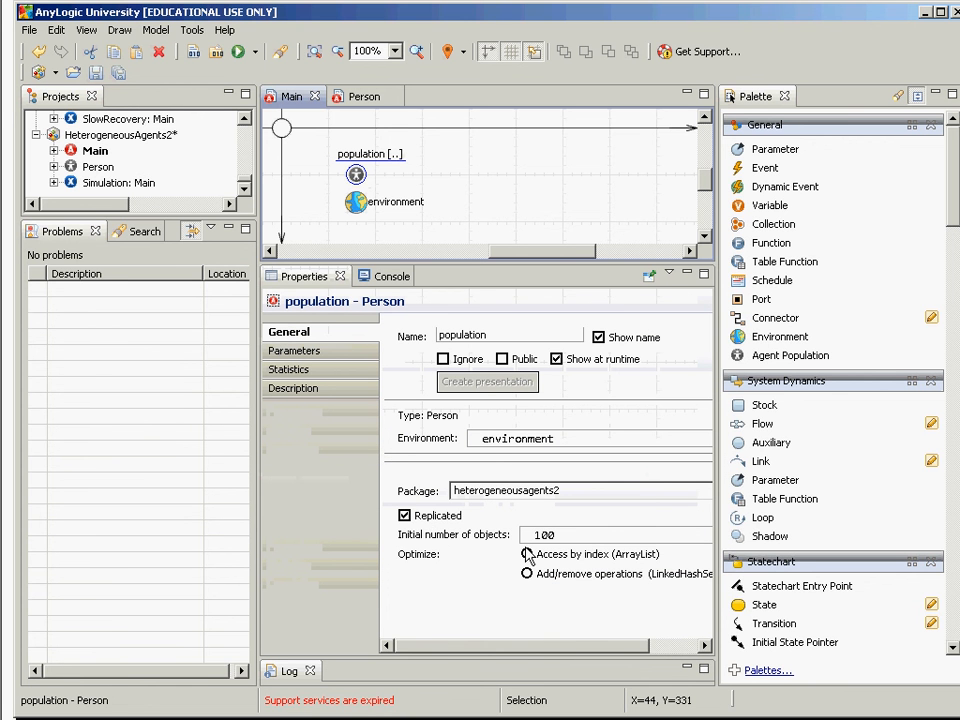
left_click_drag(552, 535, 526, 538)
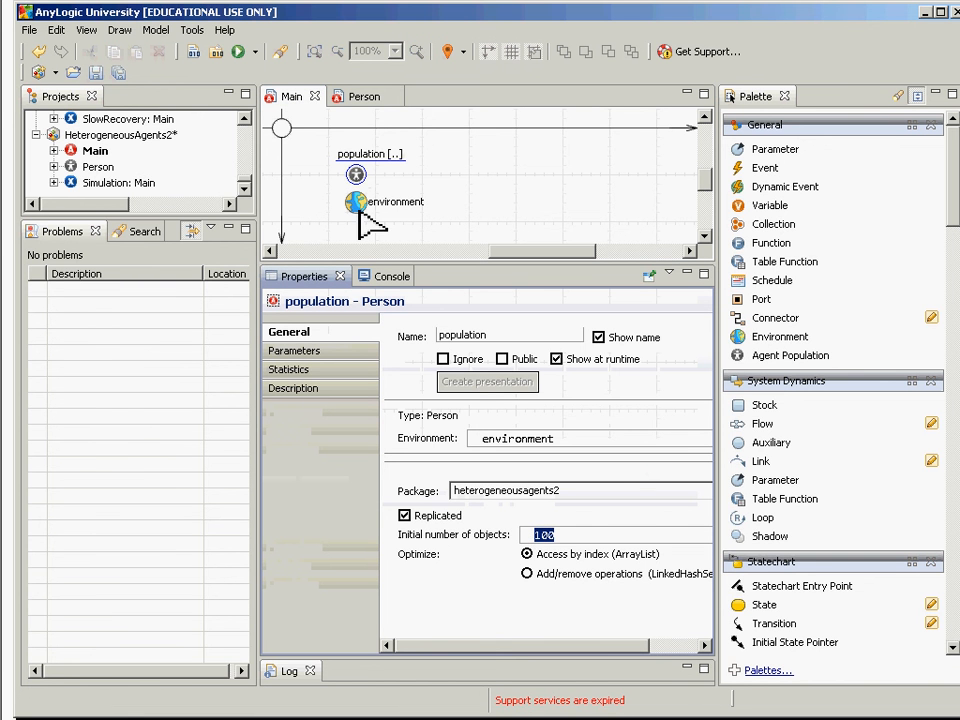
left_click_drag(566, 438, 479, 436)
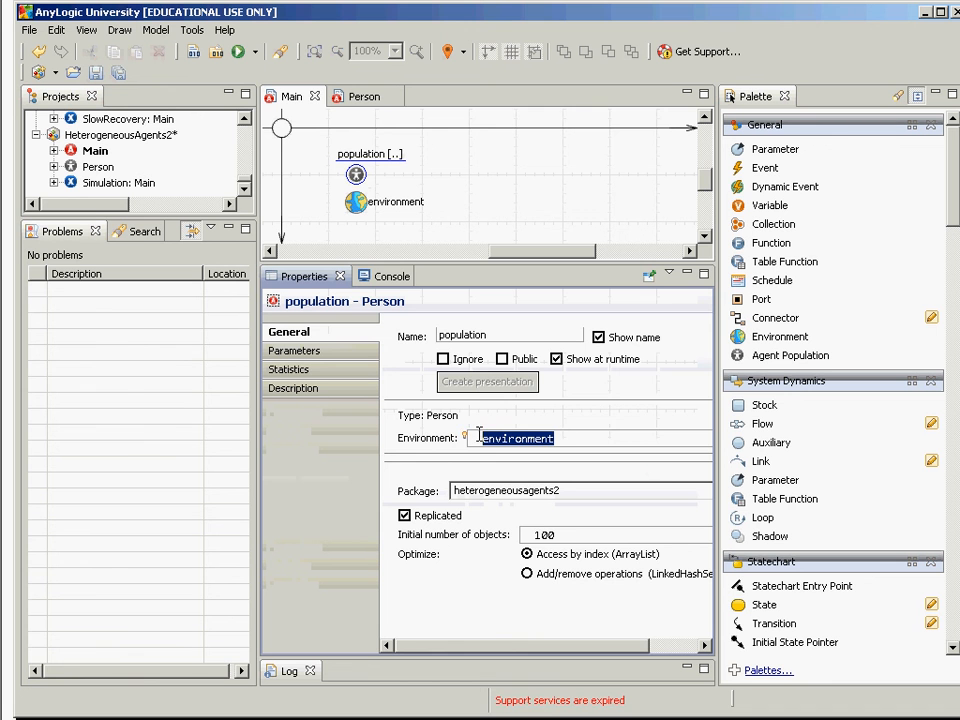
left_click(362, 213)
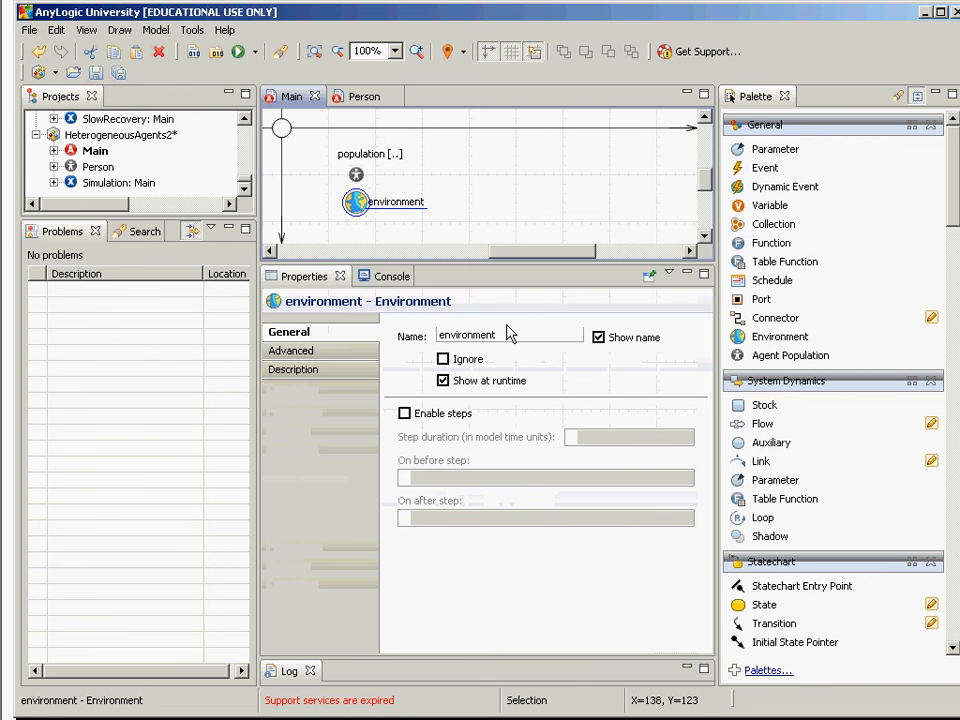
Read the tutorial slide on running the model and return to AnyLogic
key("alt+Tab")
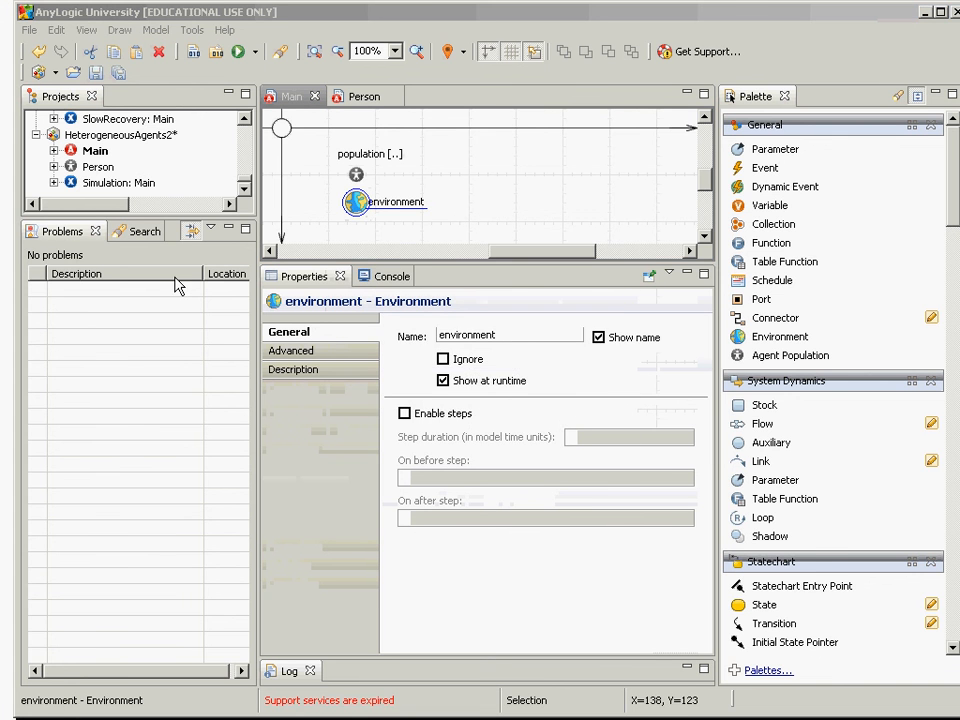
key("alt+Tab")
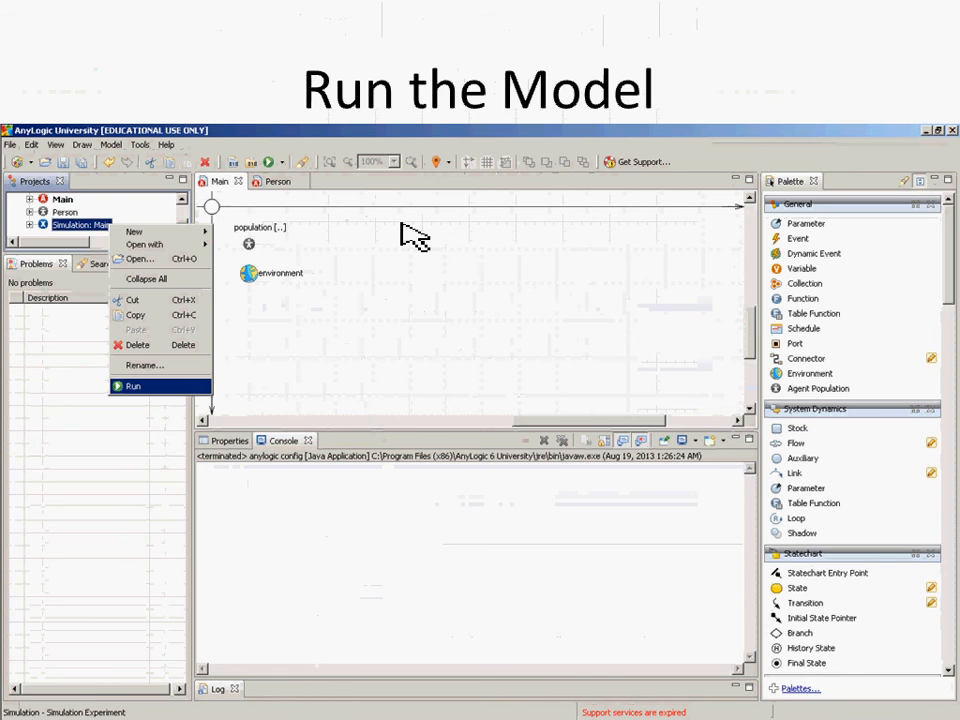
key("alt+Tab")
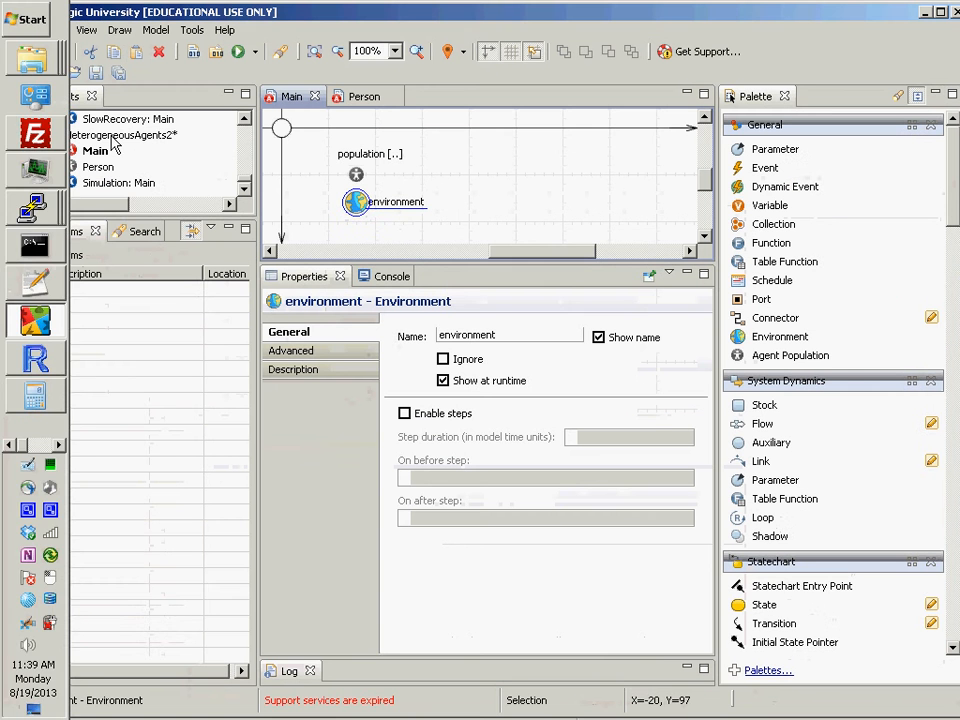
Run the Simulation experiment of HeterogeneousAgents2, start the model in its Main view, and close the run window
left_click(112, 186)
right_click(110, 188)
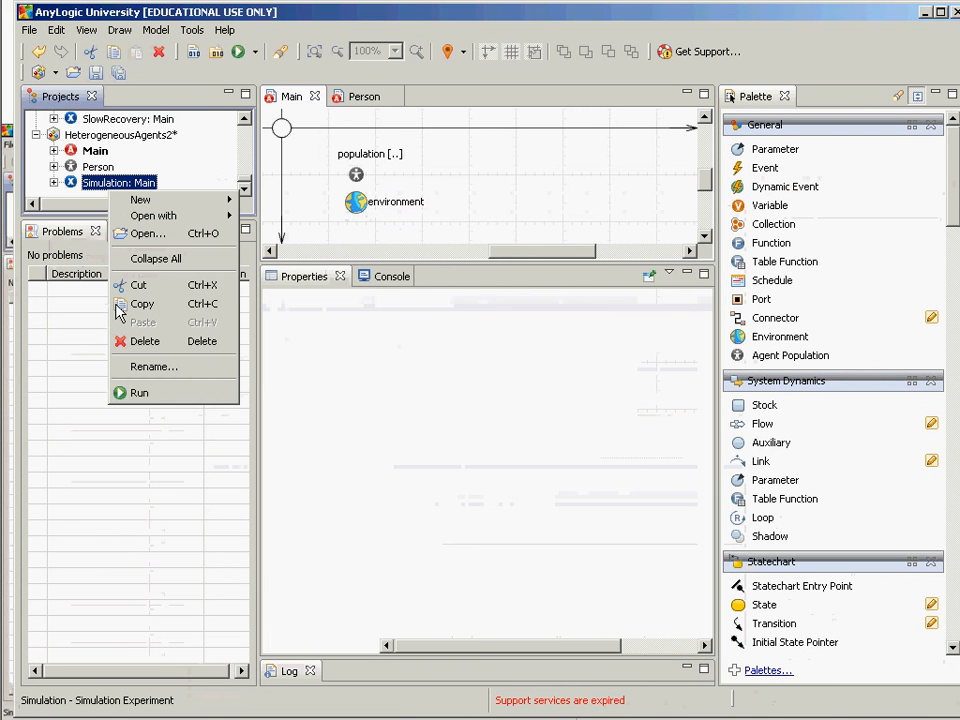
left_click(152, 392)
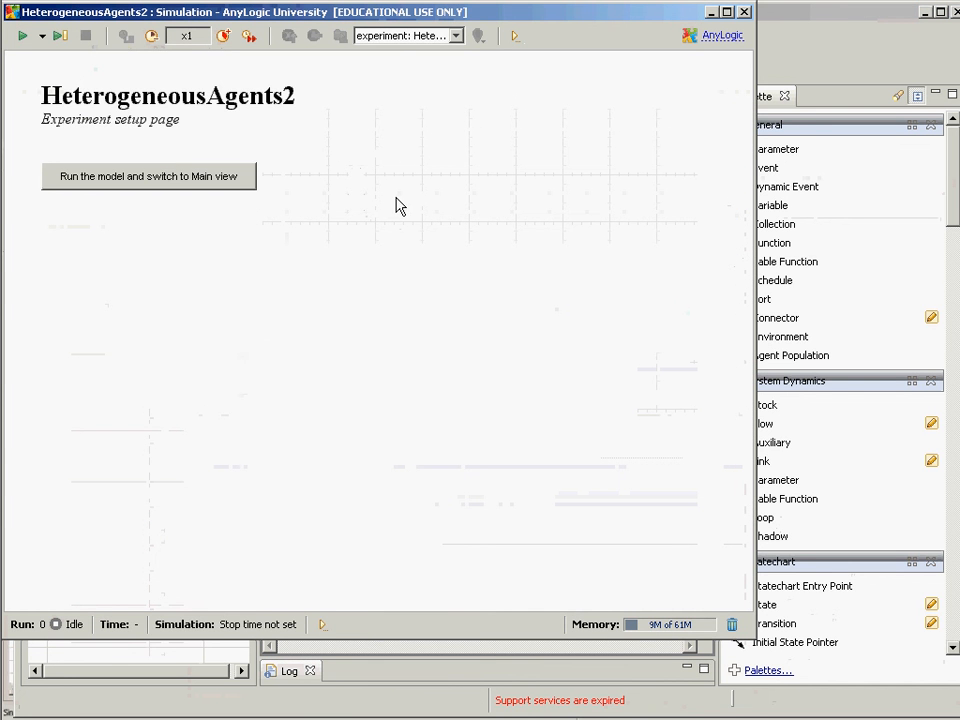
left_click(255, 176)
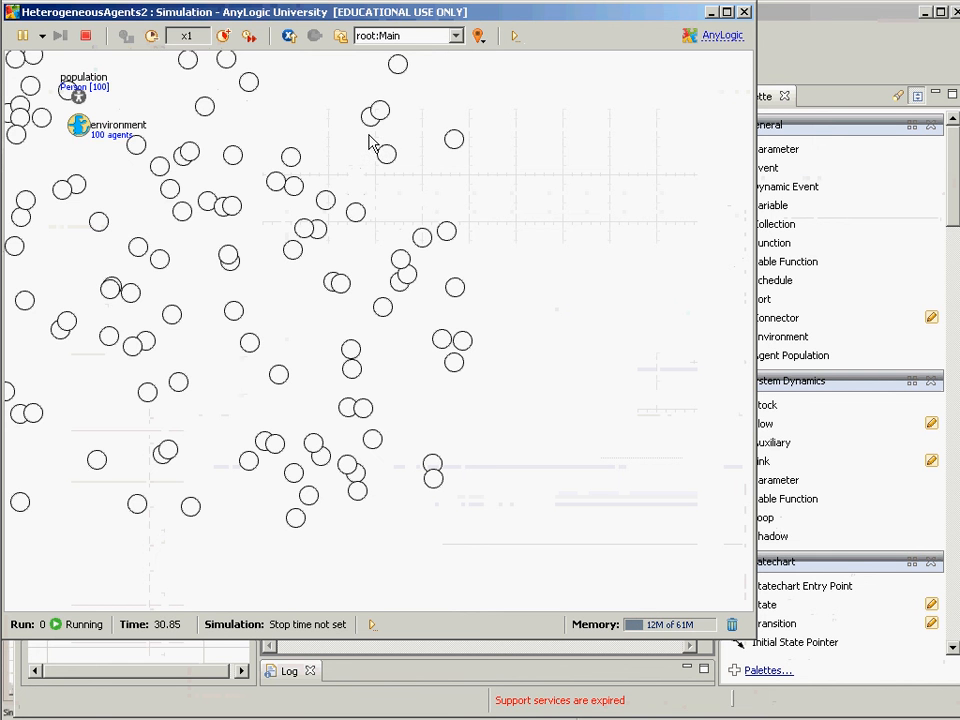
left_click(744, 12)
Relaunch the Simulation experiment of HeterogeneousAgents2 to view the agents in Main, compare with the tutorial slide, and close the run
right_click(117, 184)
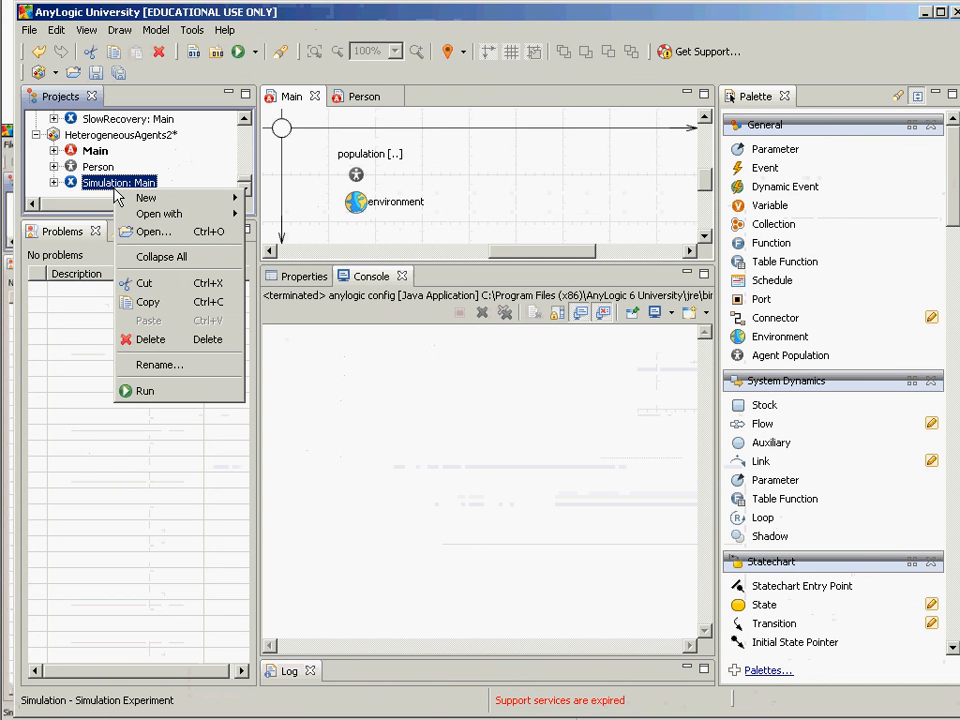
left_click(256, 25)
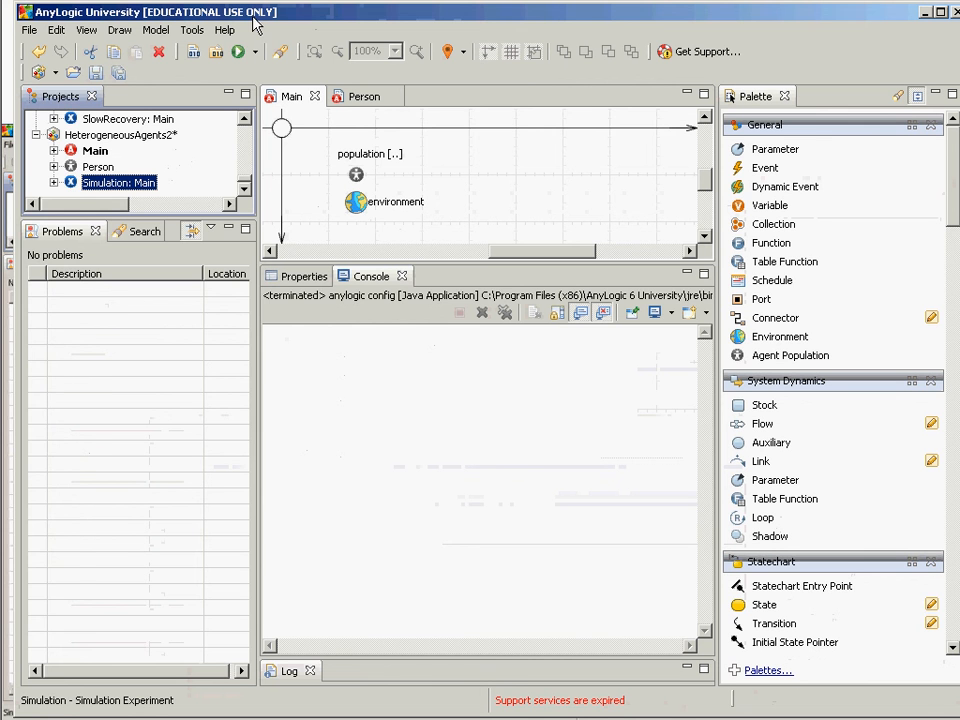
right_click(105, 183)
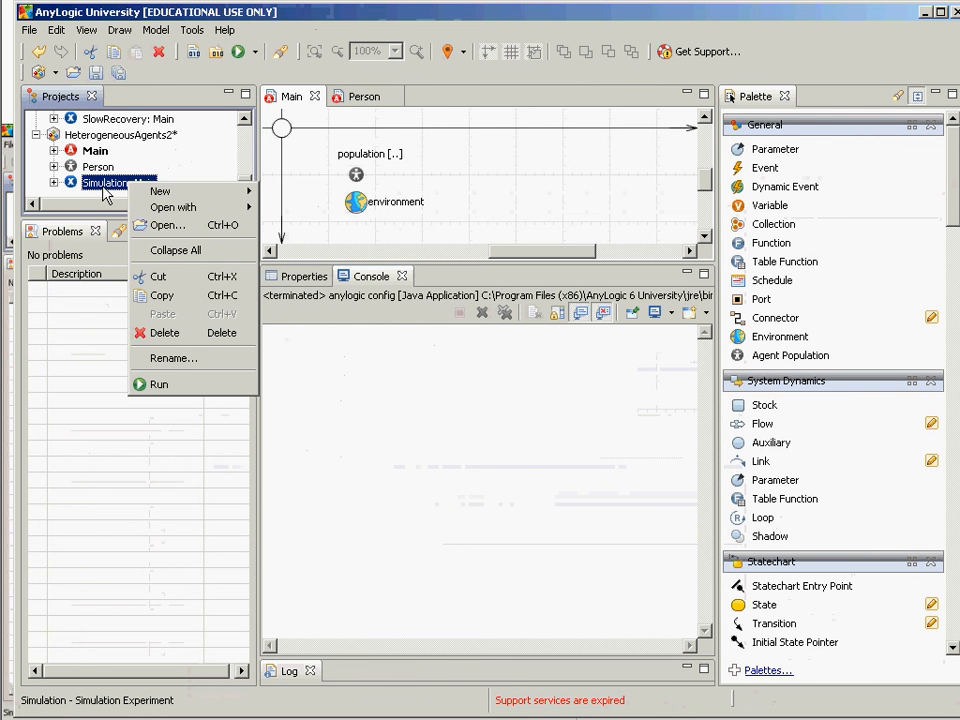
left_click(181, 389)
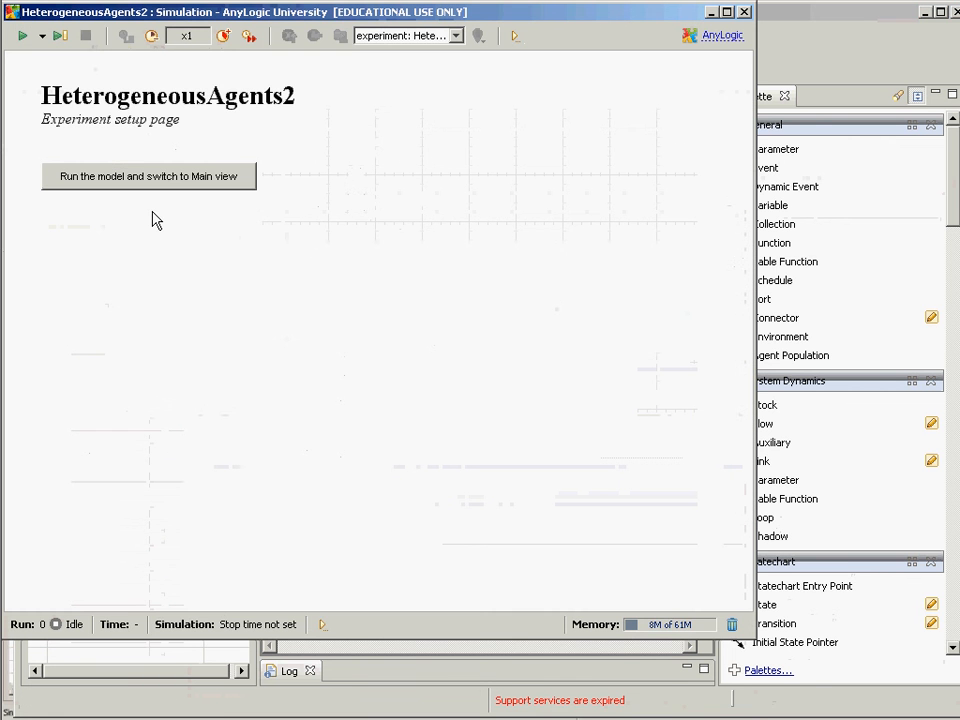
left_click(150, 184)
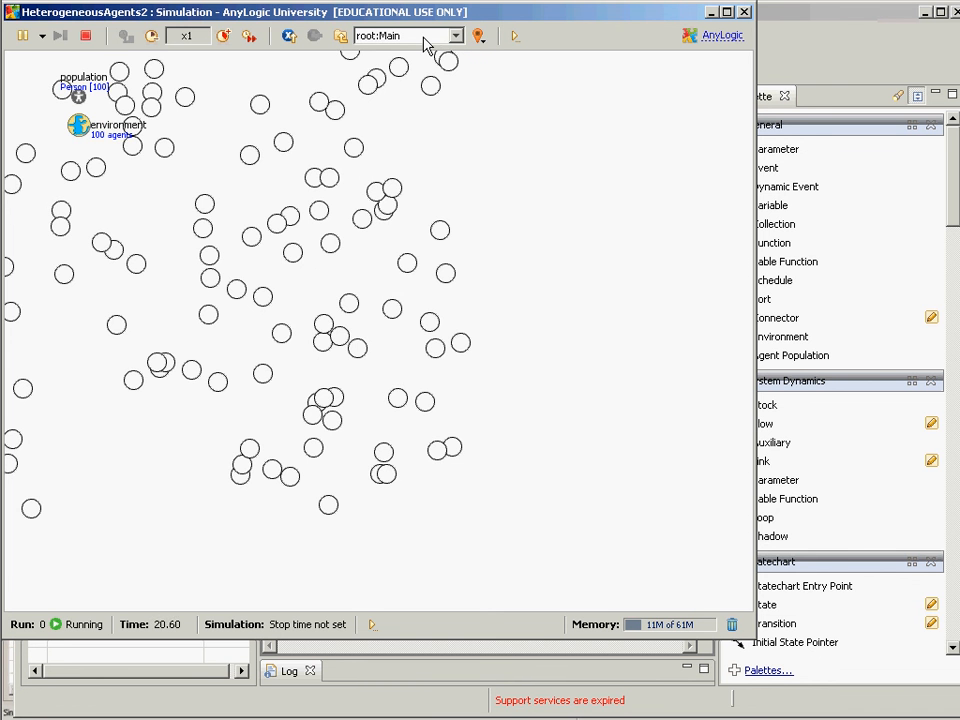
key("alt+Tab")
key("alt+Tab")
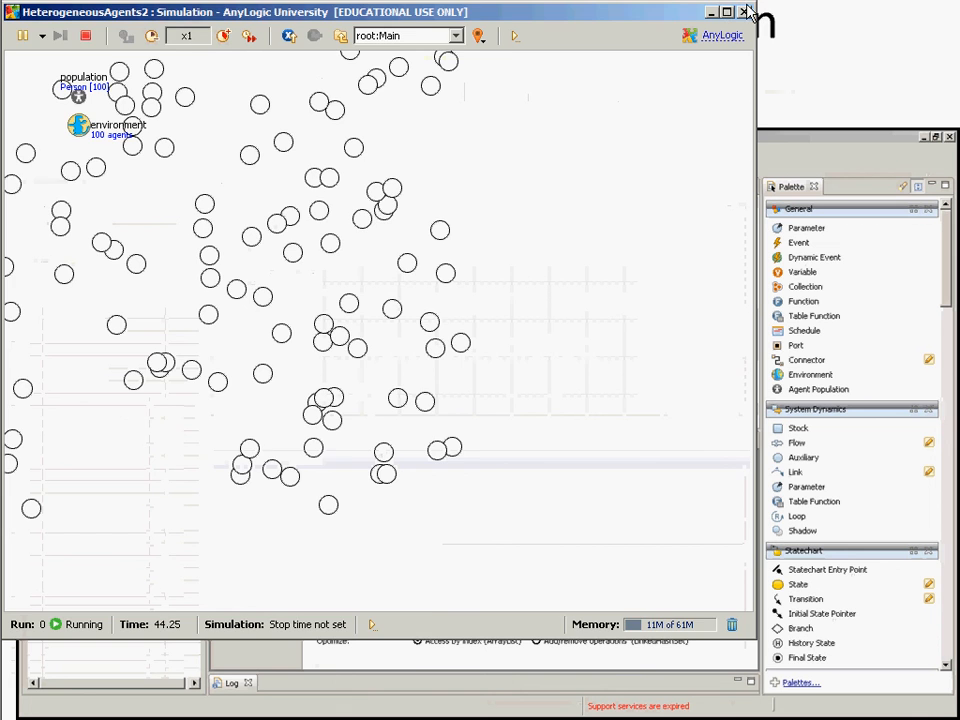
key("alt+Tab")
key("alt+Tab")
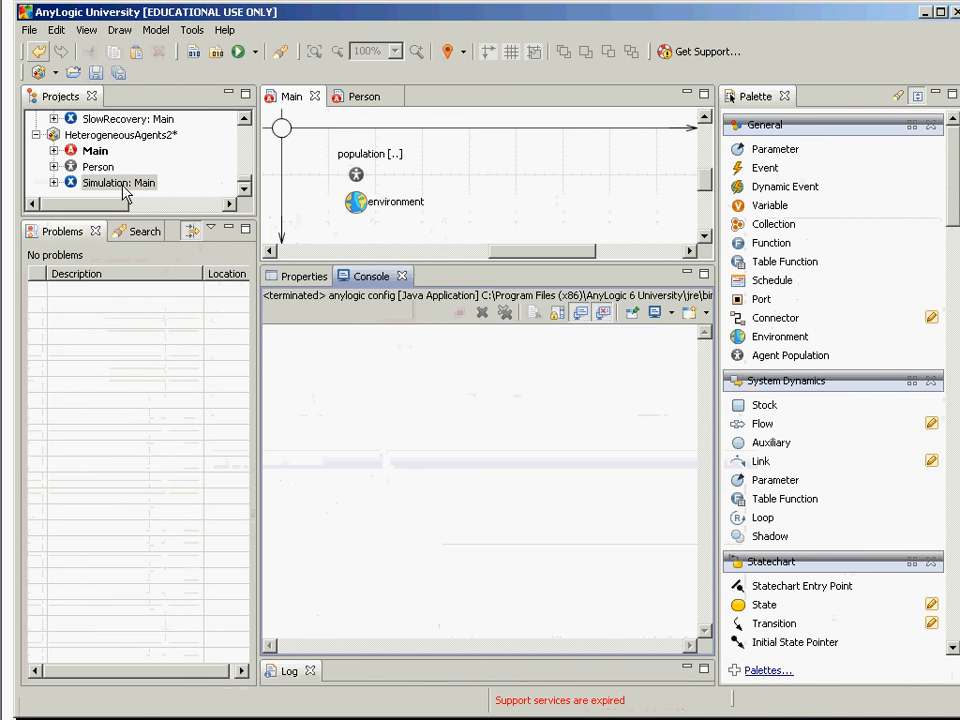
Look through the tutorial slides on model results and adding parameters, and return to AnyLogic
left_click(122, 185)
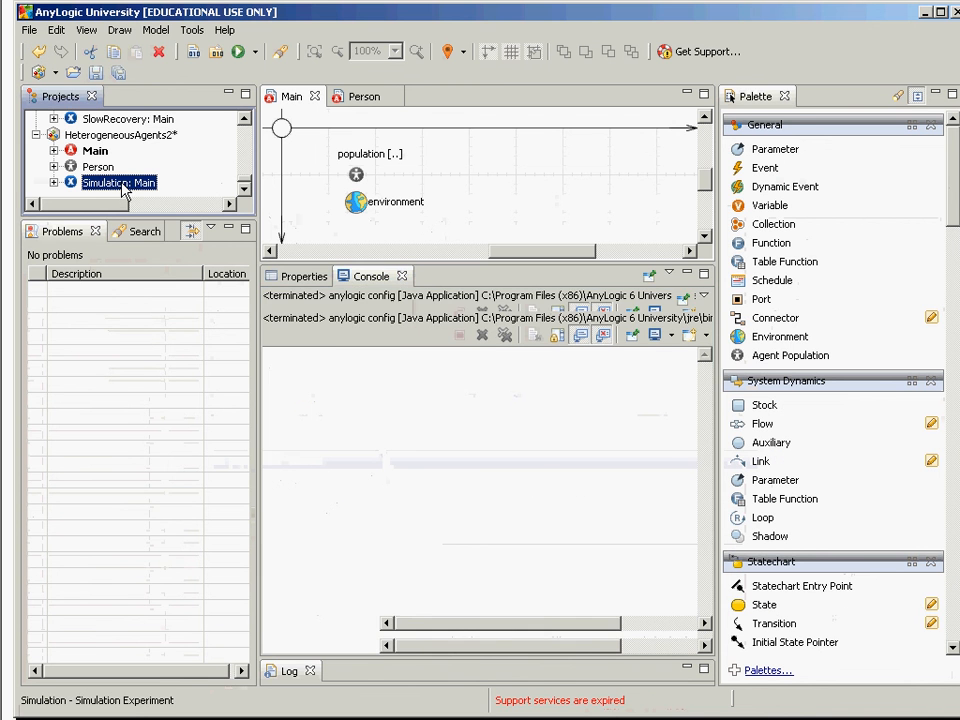
key("alt+Tab")
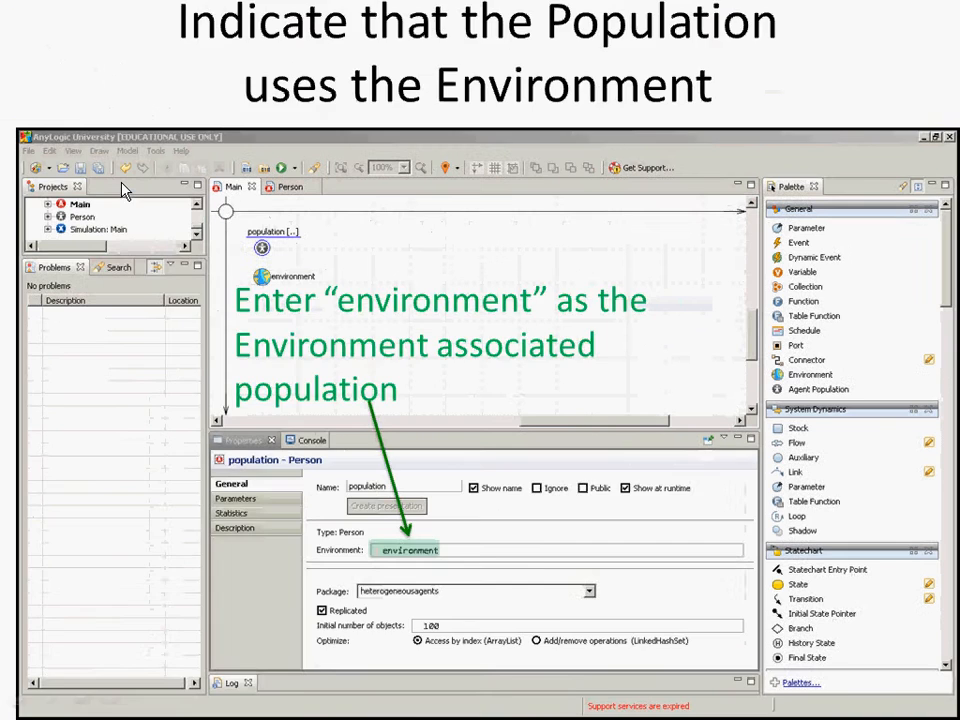
key("Right")
key("Right")
key("Right")
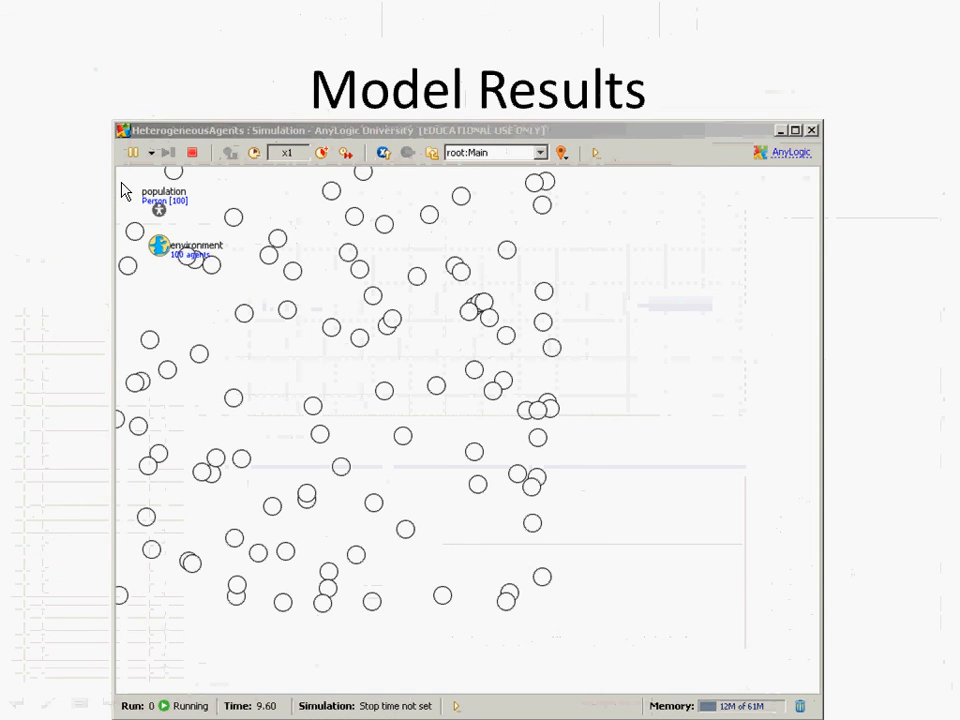
key("Right")
key("Left")
key("Right")
key("Right")
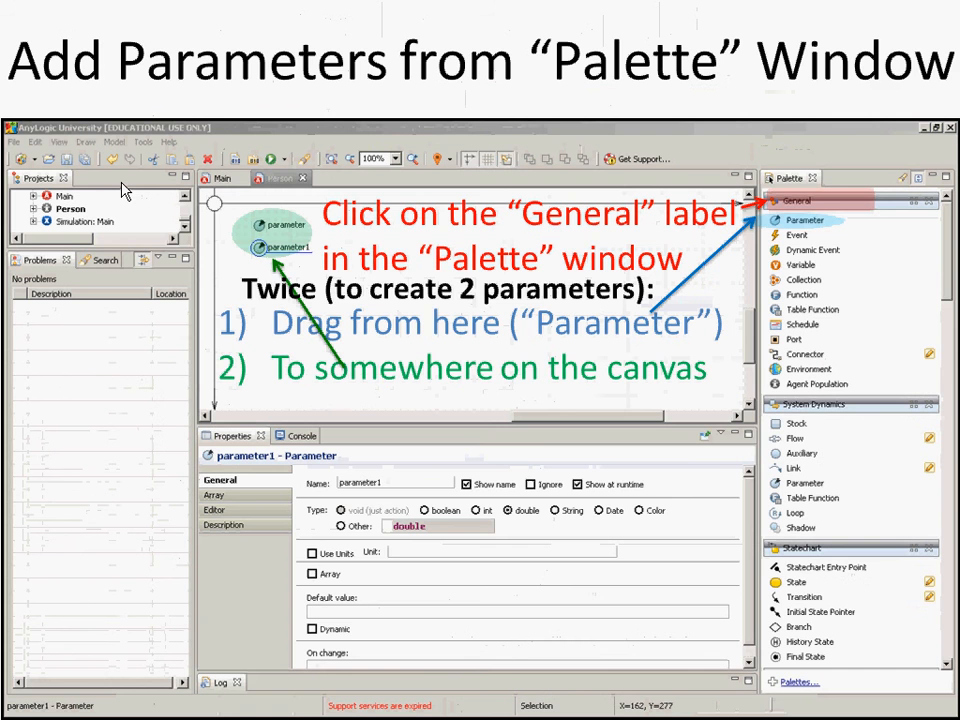
key("Left")
key("Left")
key("alt+Tab")
Run the HeterogeneousAgents2 Simulation experiment and start the model in Main view
right_click(105, 182)
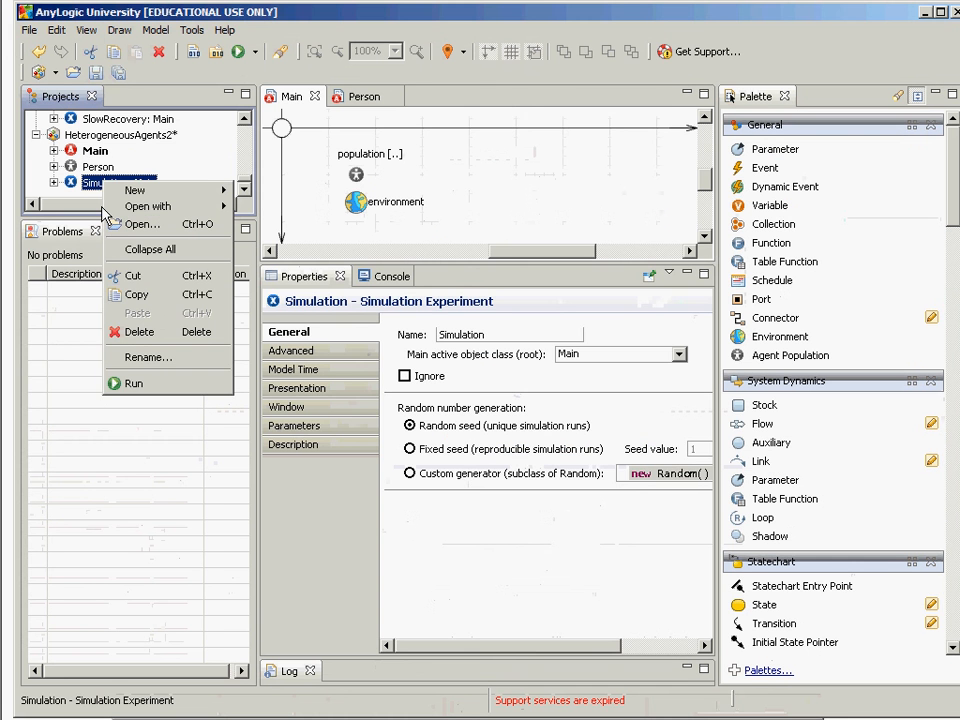
left_click(112, 383)
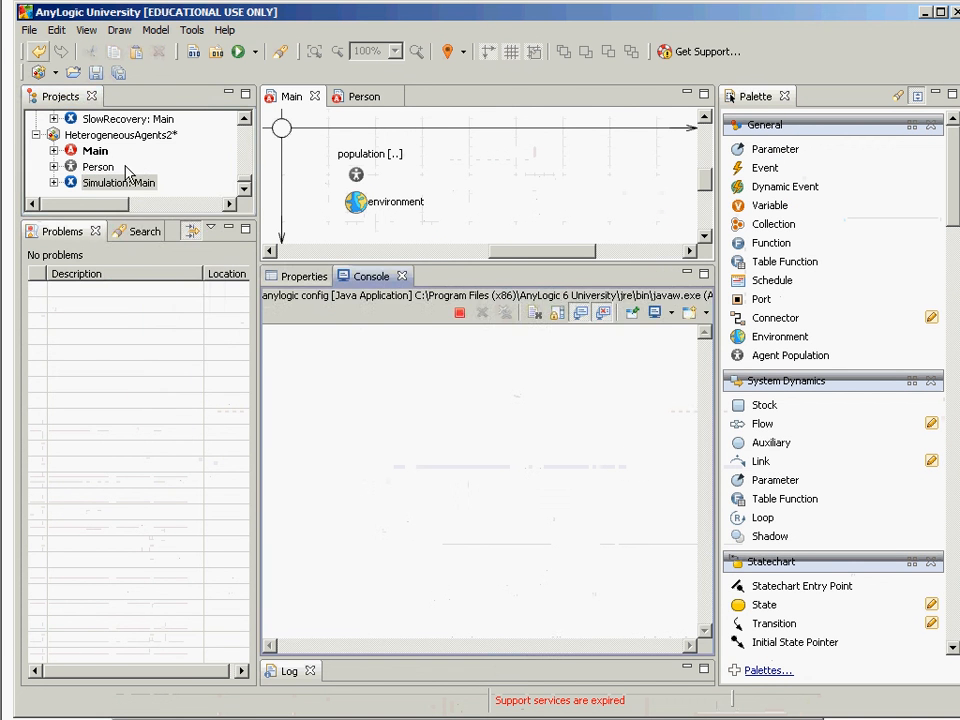
left_click(135, 180)
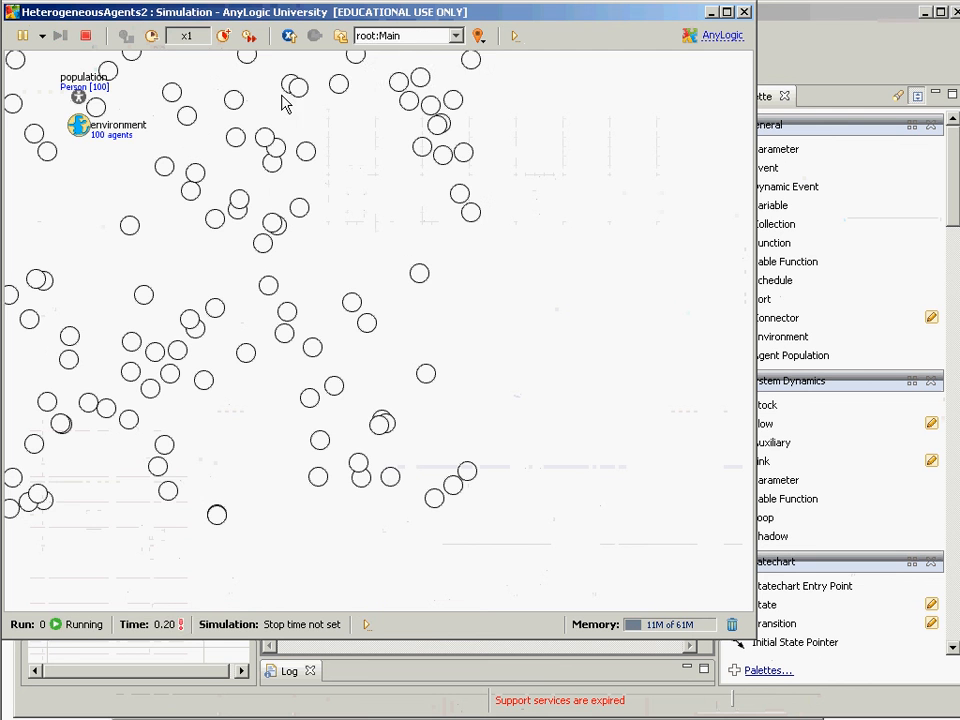
View the population's individual agents one by one from index 0 through 11, and close the run window
left_click(420, 36)
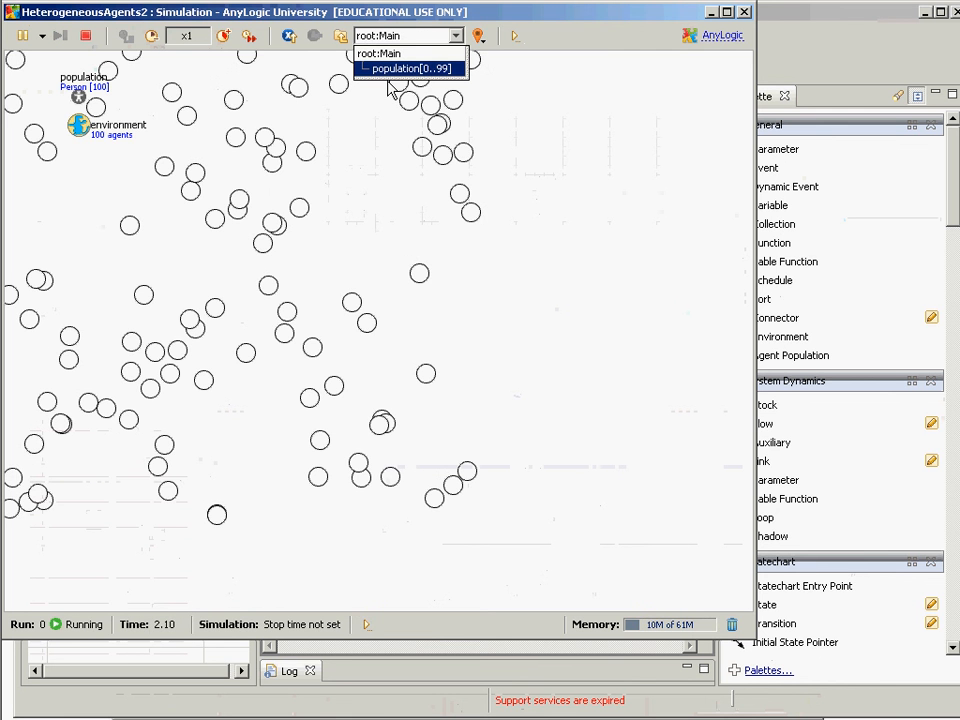
left_click(391, 70)
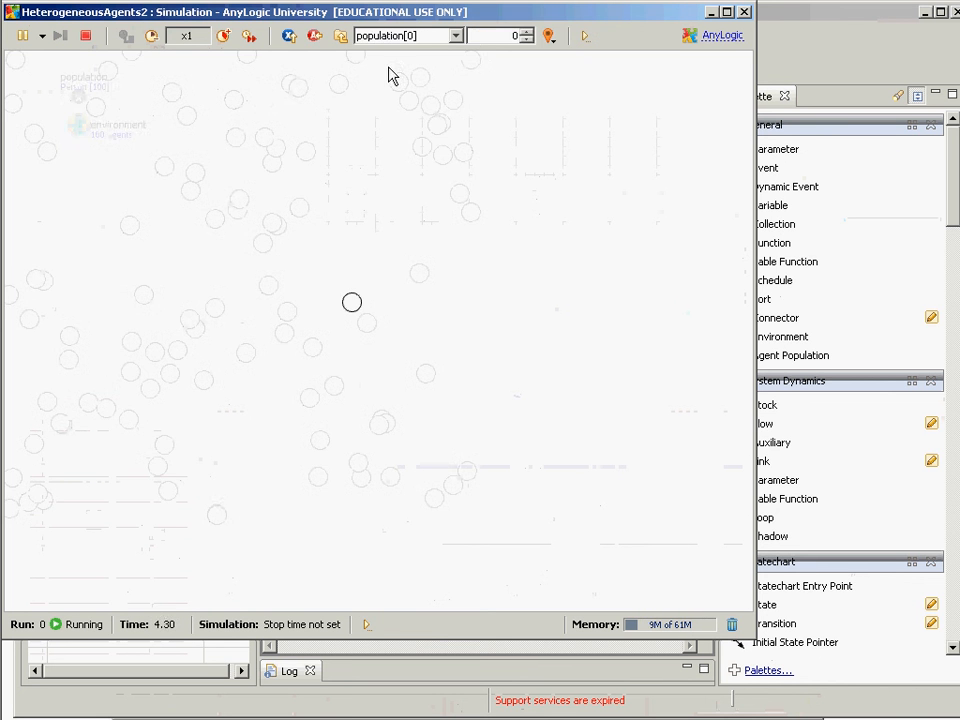
left_click(527, 31)
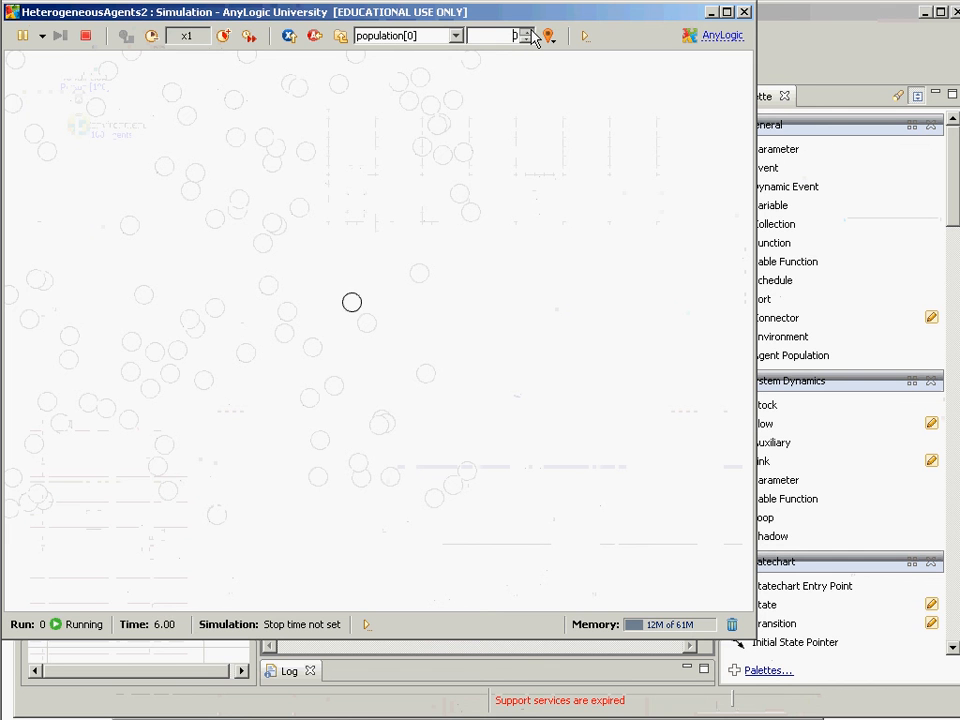
left_click(527, 31)
left_click(527, 31)
left_click(528, 31)
left_click(530, 31)
left_click(530, 31)
left_click(530, 31)
left_click(530, 31)
left_click(530, 31)
left_click(530, 31)
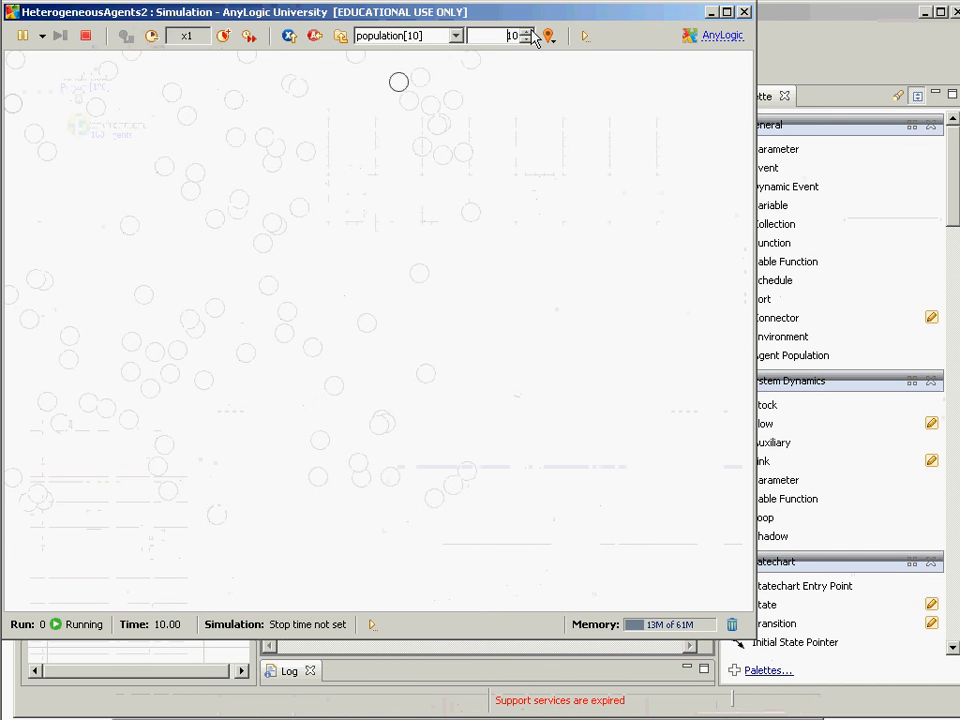
left_click(530, 31)
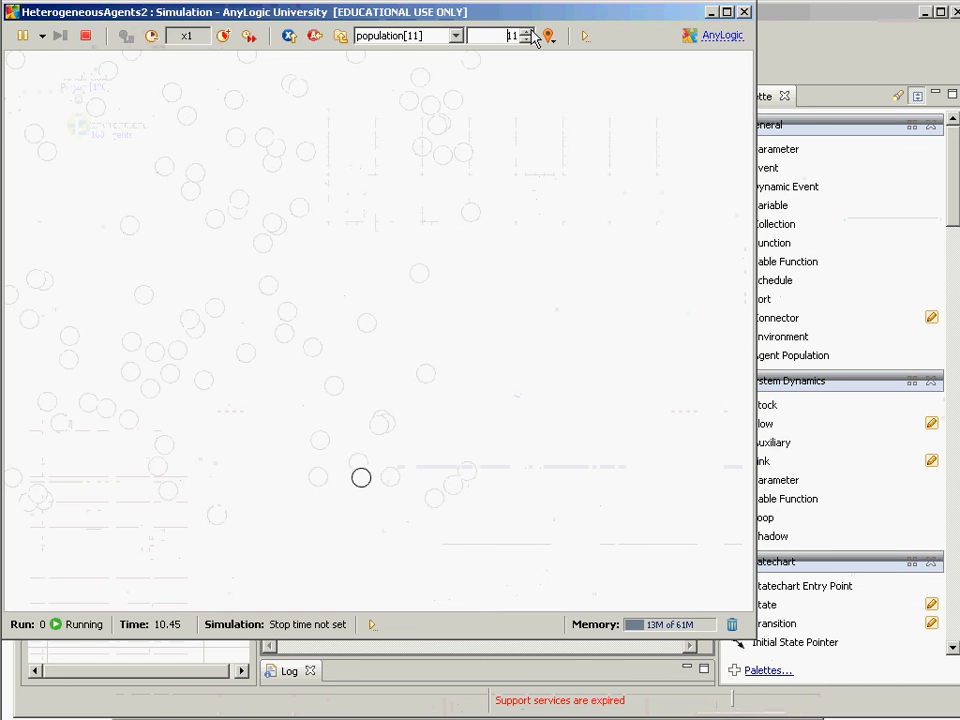
left_click(742, 13)
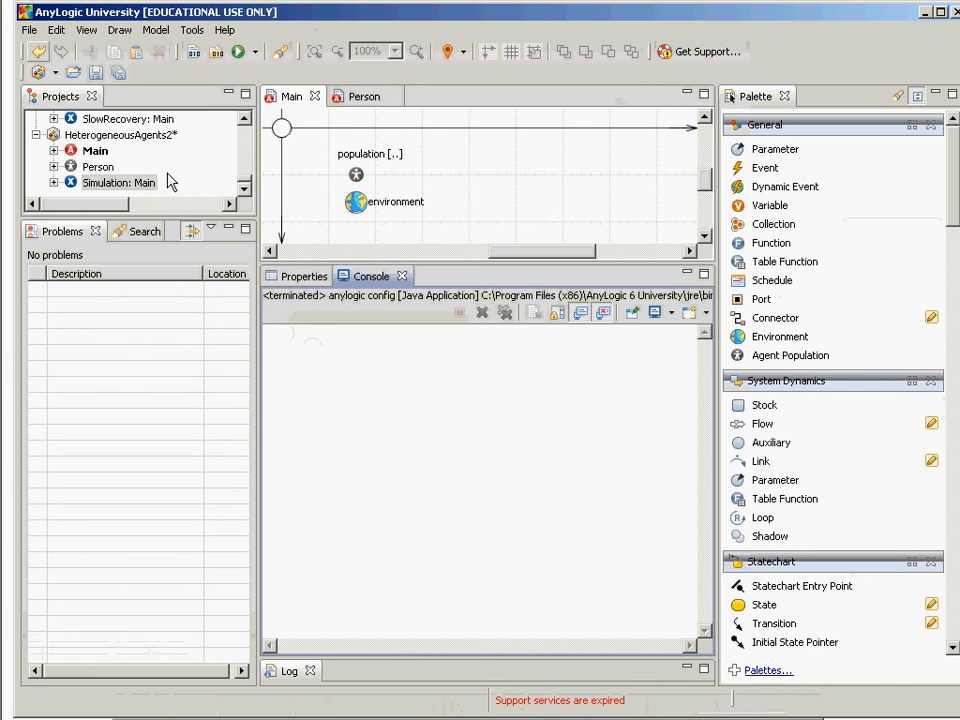
Start the HeterogeneousAgents2 Simulation experiment again and show the running model in Main view
right_click(136, 185)
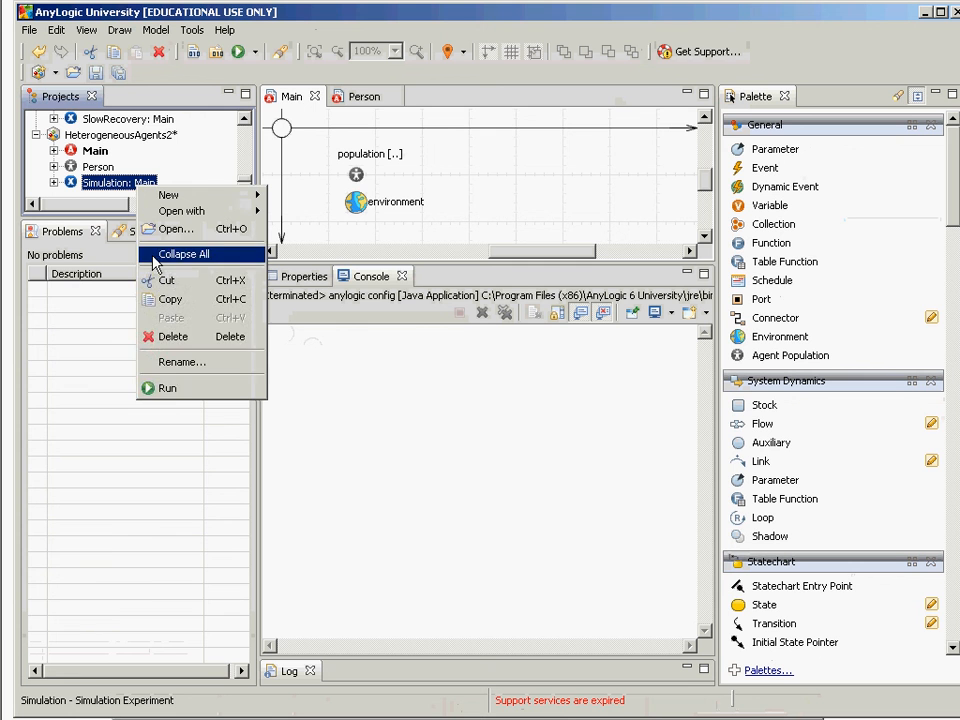
left_click(160, 388)
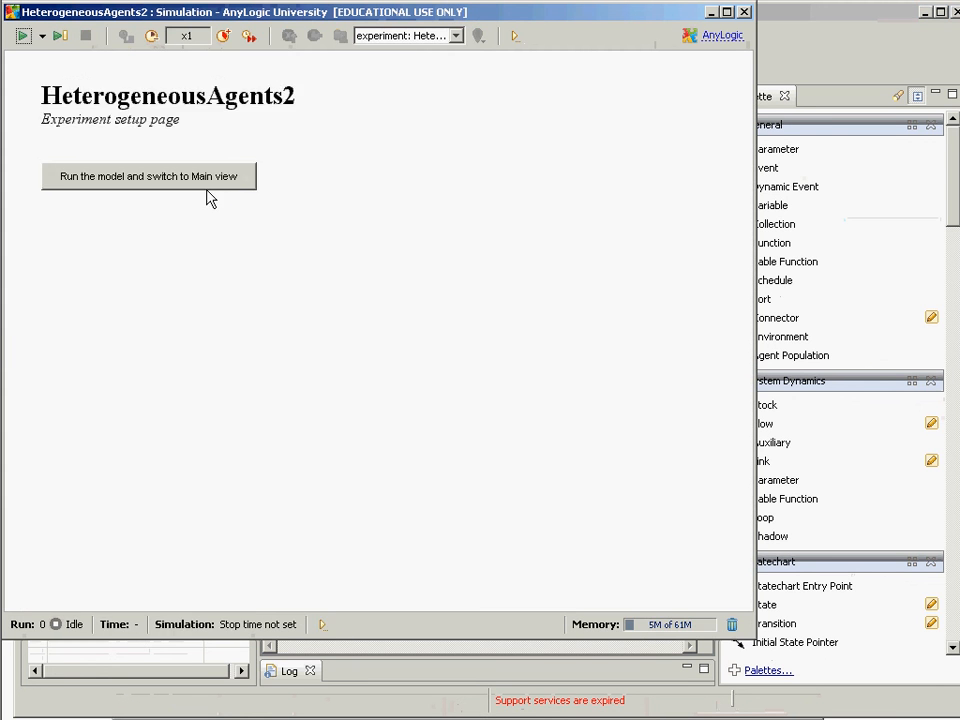
left_click(215, 180)
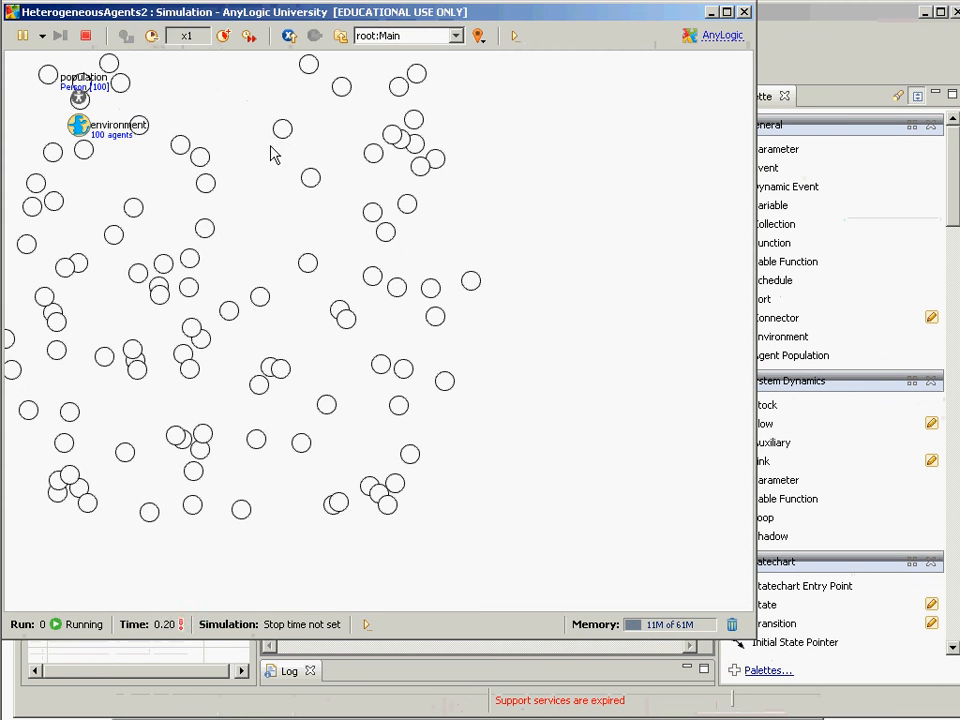
Switch the running model's view from root:Main to the population, back to root:Main, and again to the population
left_click(429, 40)
left_click(422, 68)
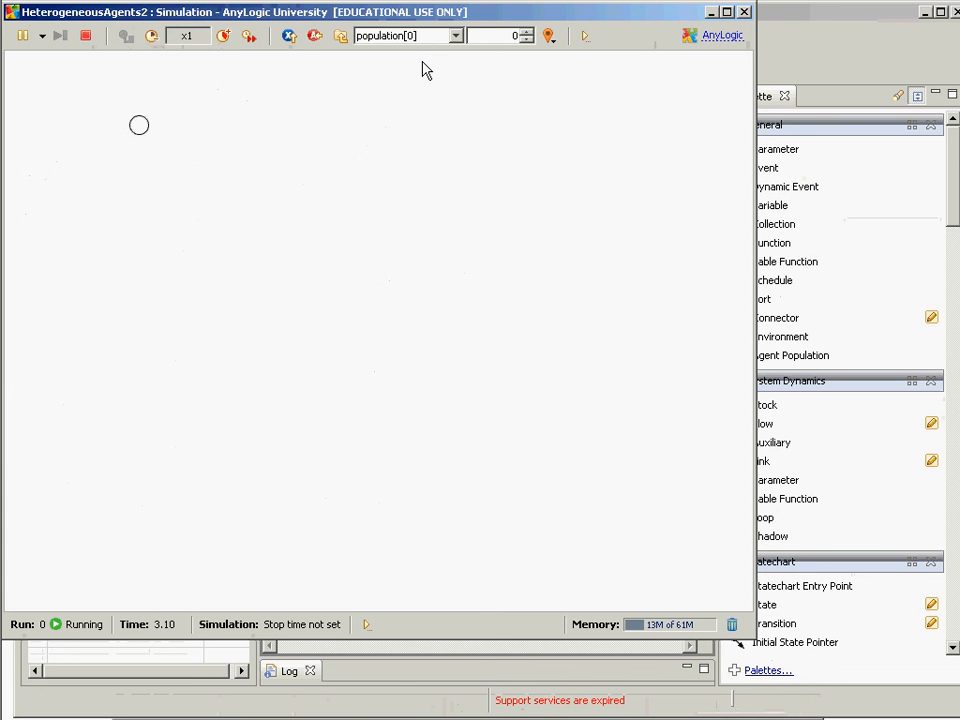
left_click(405, 45)
left_click(356, 58)
left_click(405, 37)
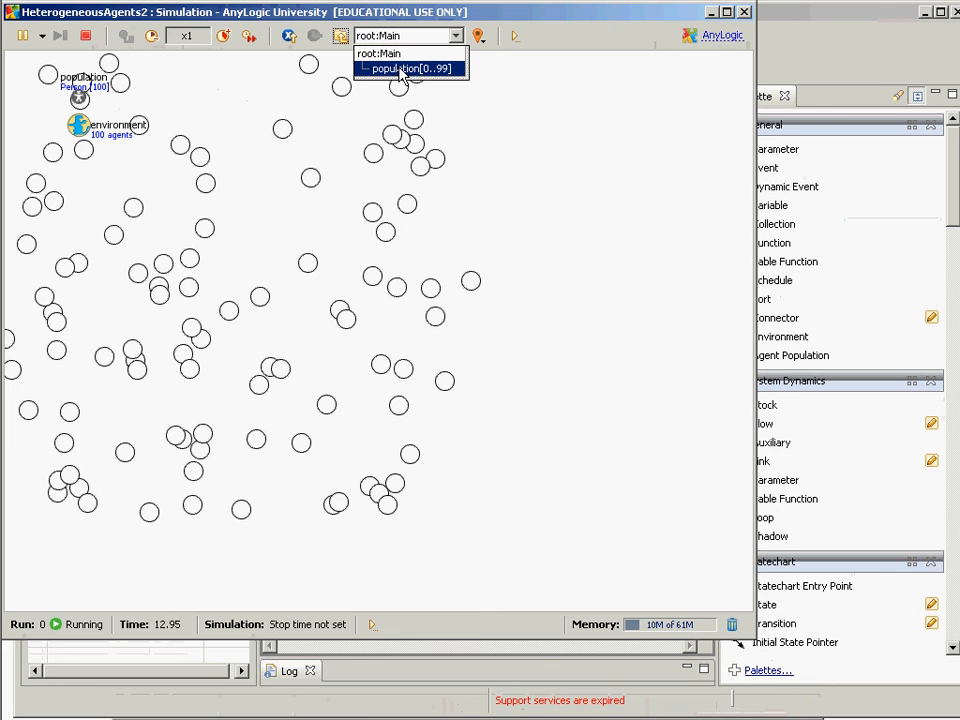
left_click(401, 70)
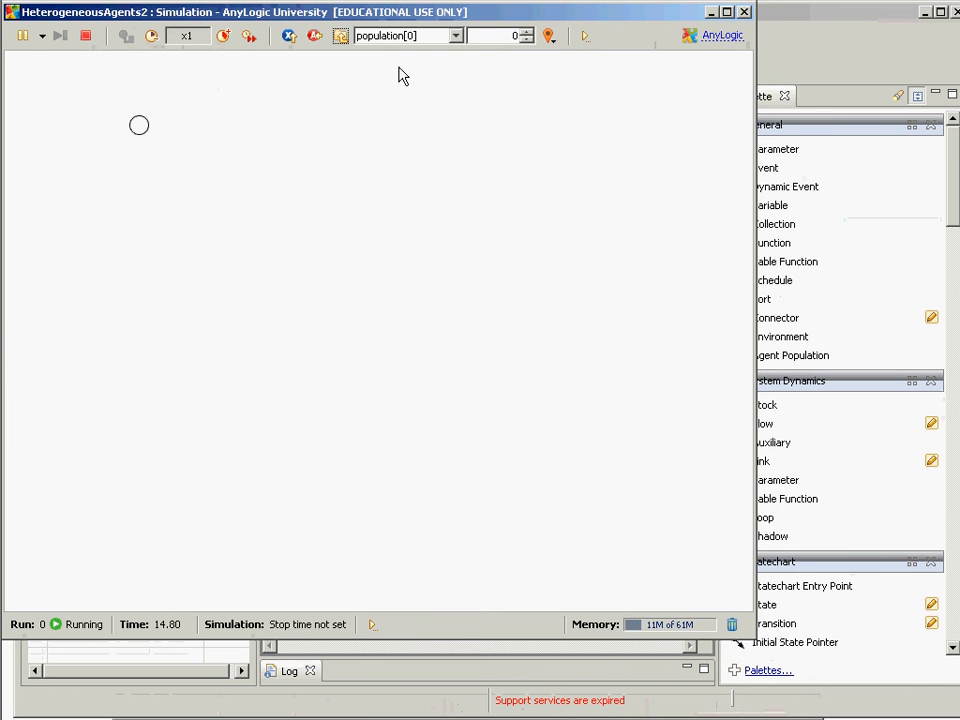
Step through the individual agents up to population[11] and close the simulation window
left_click(525, 33)
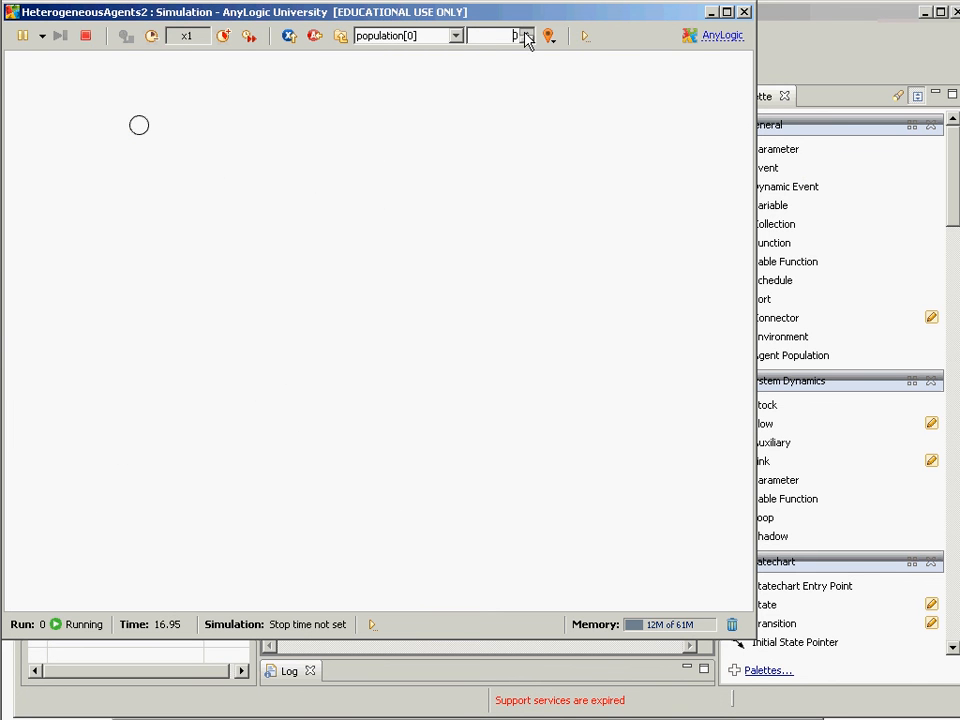
left_click(525, 33)
left_click(525, 33)
left_click(525, 33)
left_click(525, 33)
left_click(525, 33)
left_click(525, 33)
left_click(525, 33)
left_click(525, 33)
left_click(525, 33)
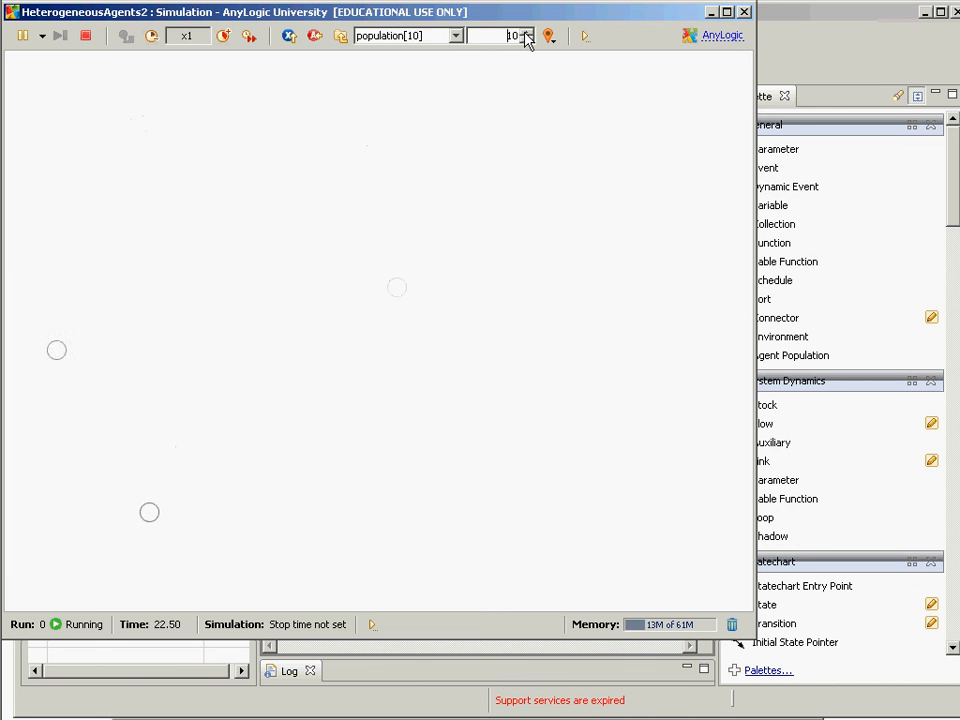
left_click(525, 33)
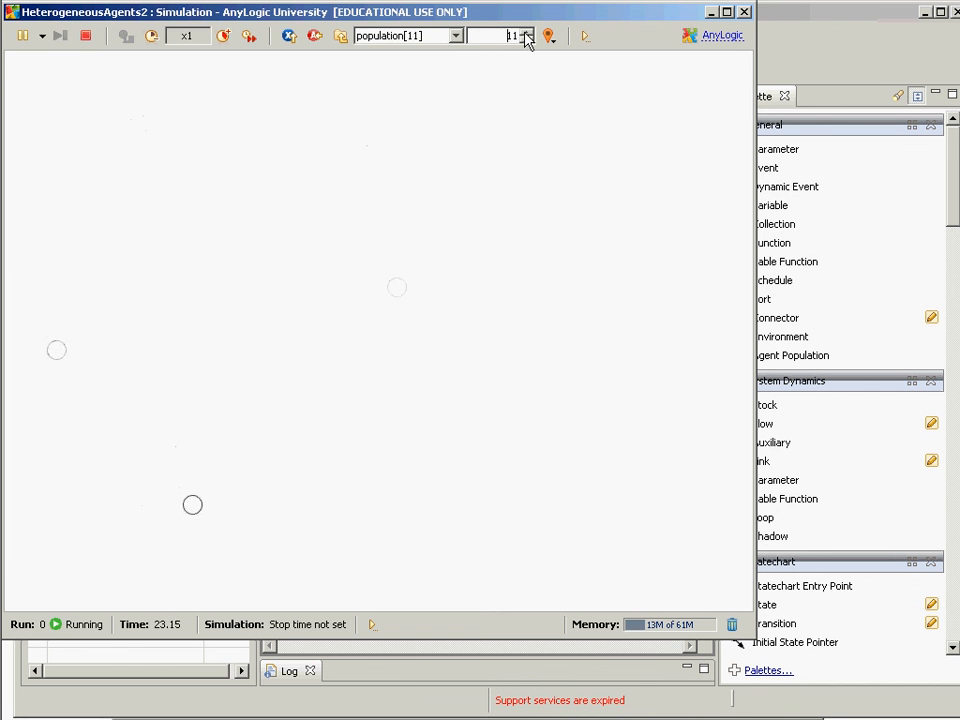
left_click(744, 12)
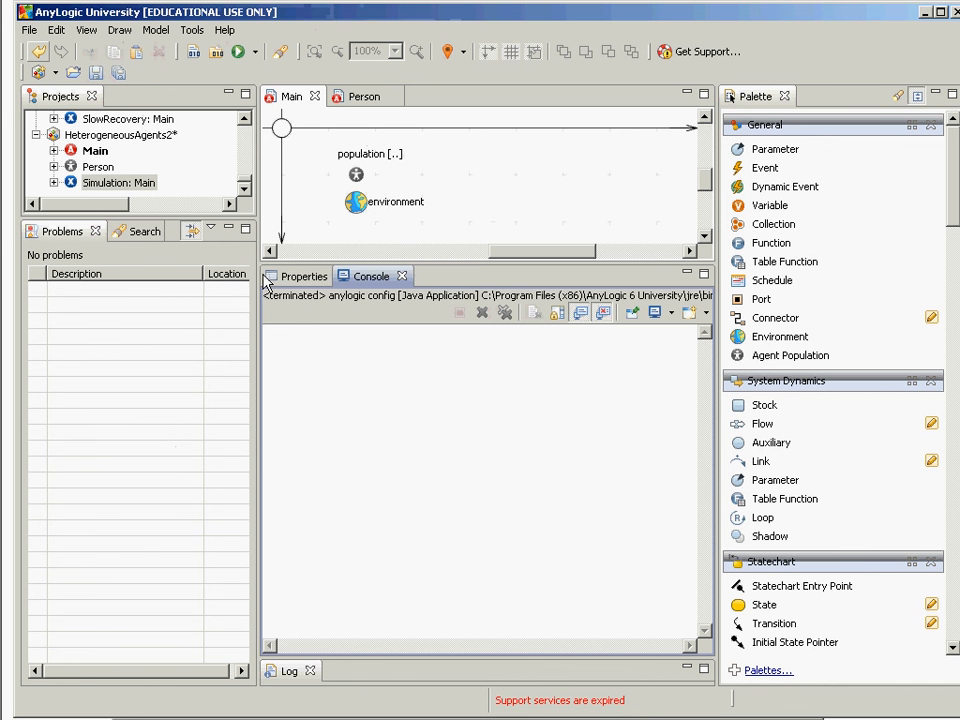
Run the Simulation experiment of HeterogeneousAgents2 once more, showing the model in Main view
right_click(106, 189)
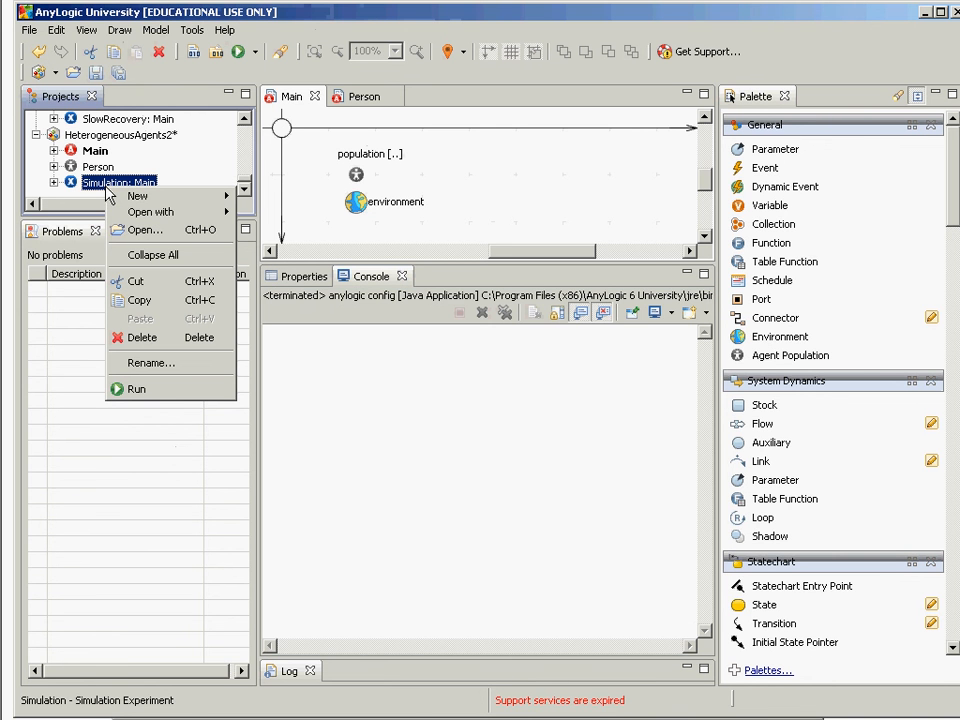
left_click(142, 389)
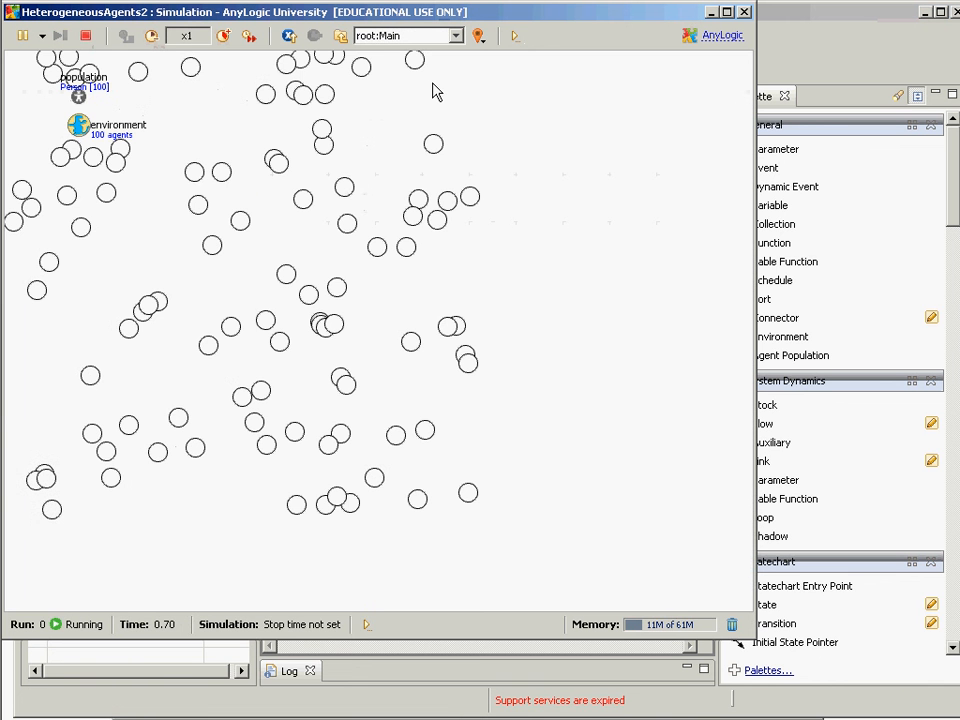
Switch the running model's view from root:Main to population[0] and return to root:Main
left_click(405, 35)
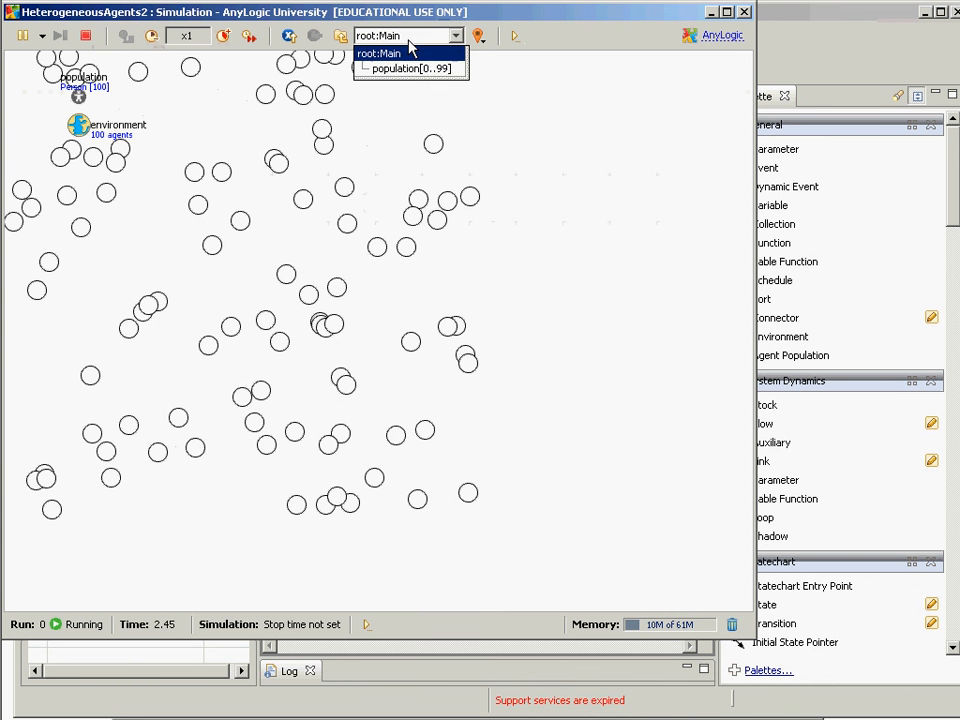
left_click(410, 69)
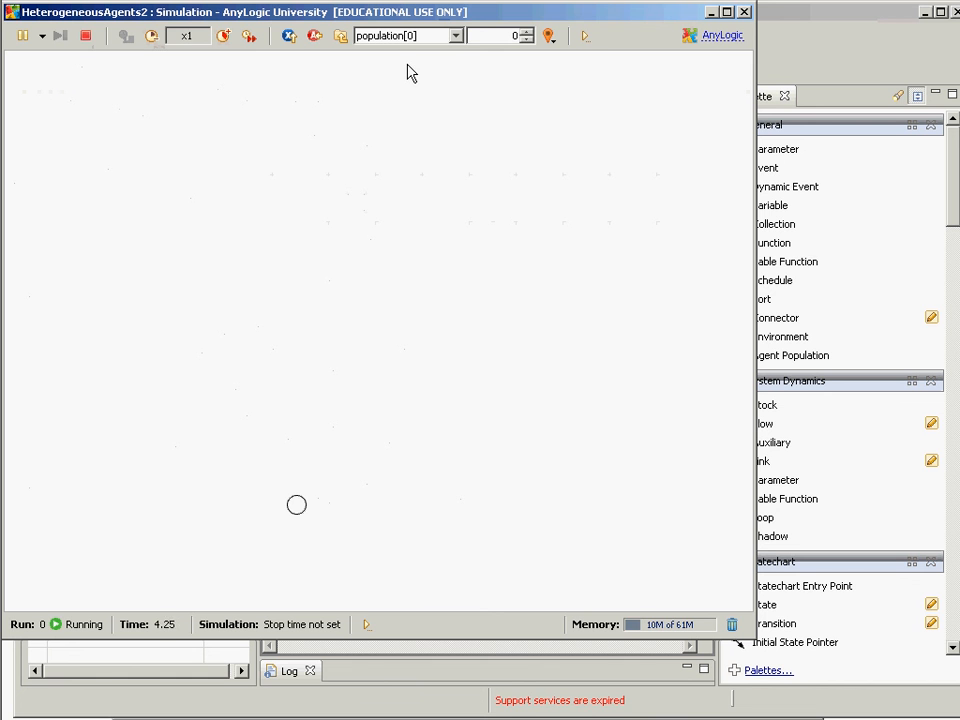
left_click(343, 38)
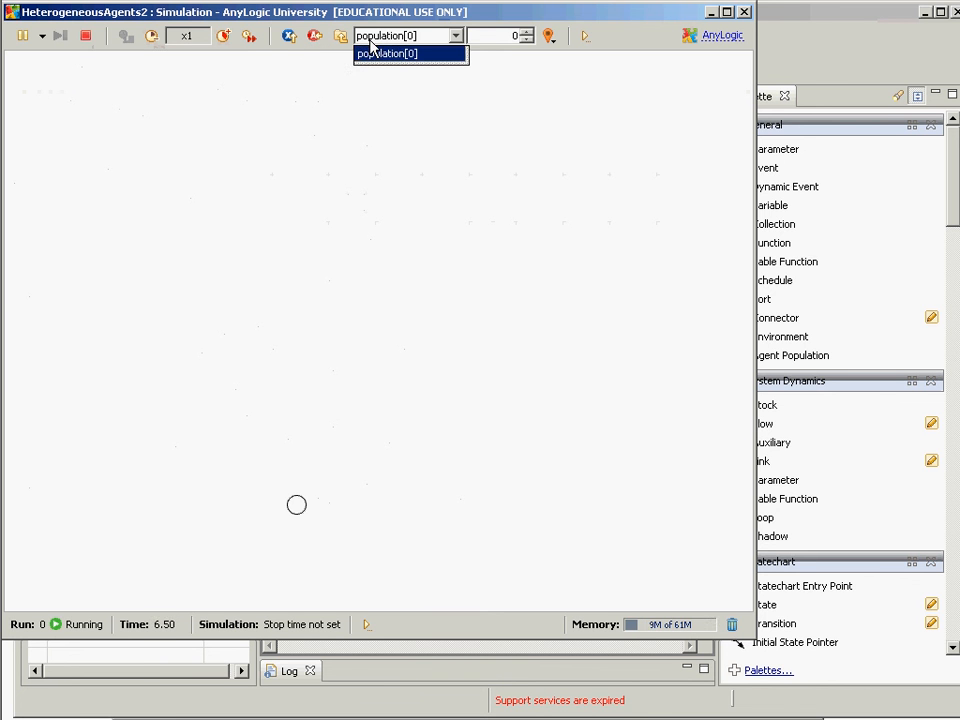
left_click(337, 39)
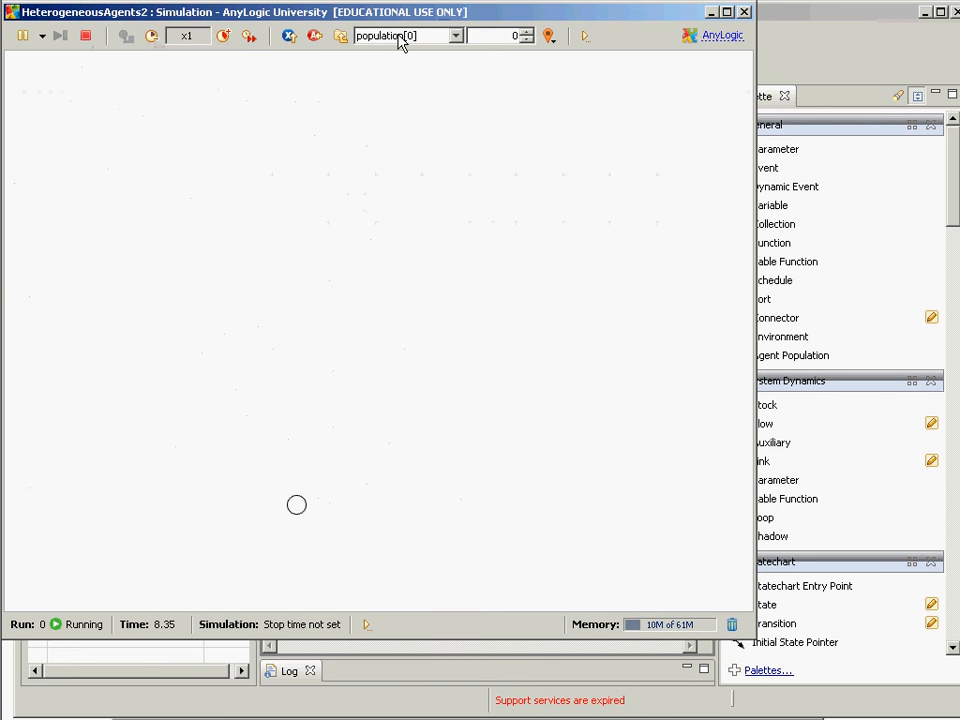
left_click(343, 40)
left_click(343, 38)
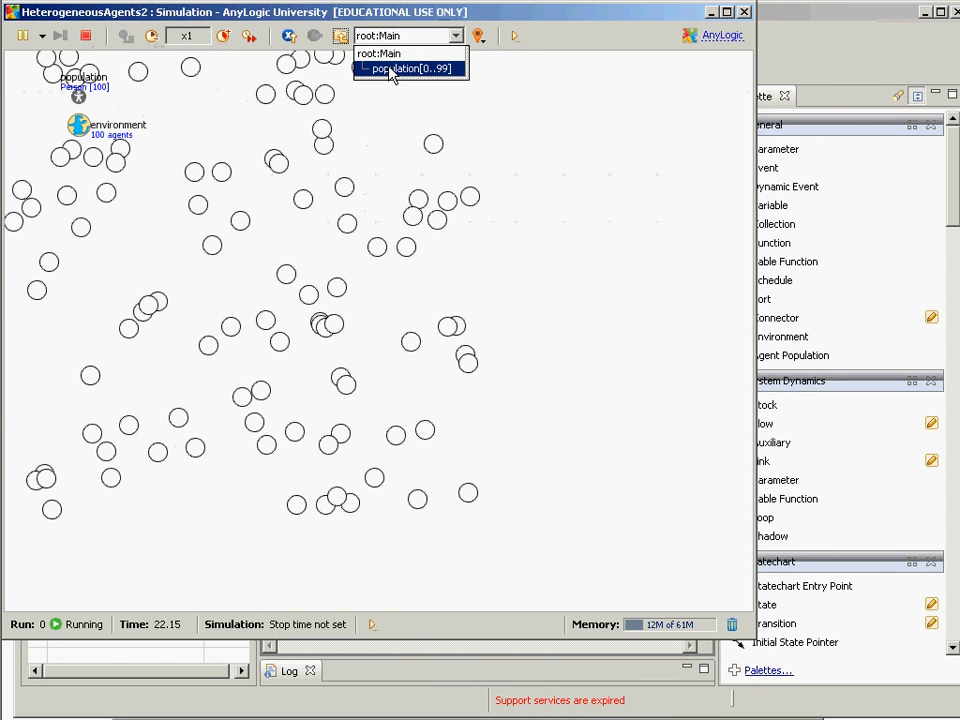
Show the population in the running model and step through its individual agents up to population[17]
left_click(392, 70)
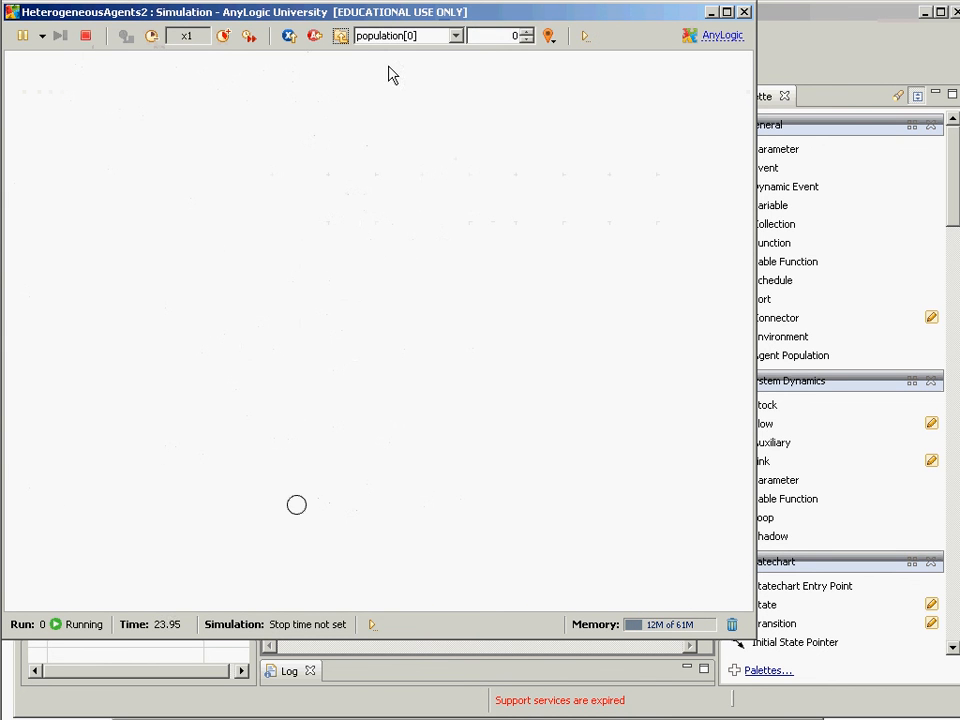
left_click(527, 32)
left_click(527, 32)
left_click(527, 32)
left_click(527, 32)
left_click(527, 32)
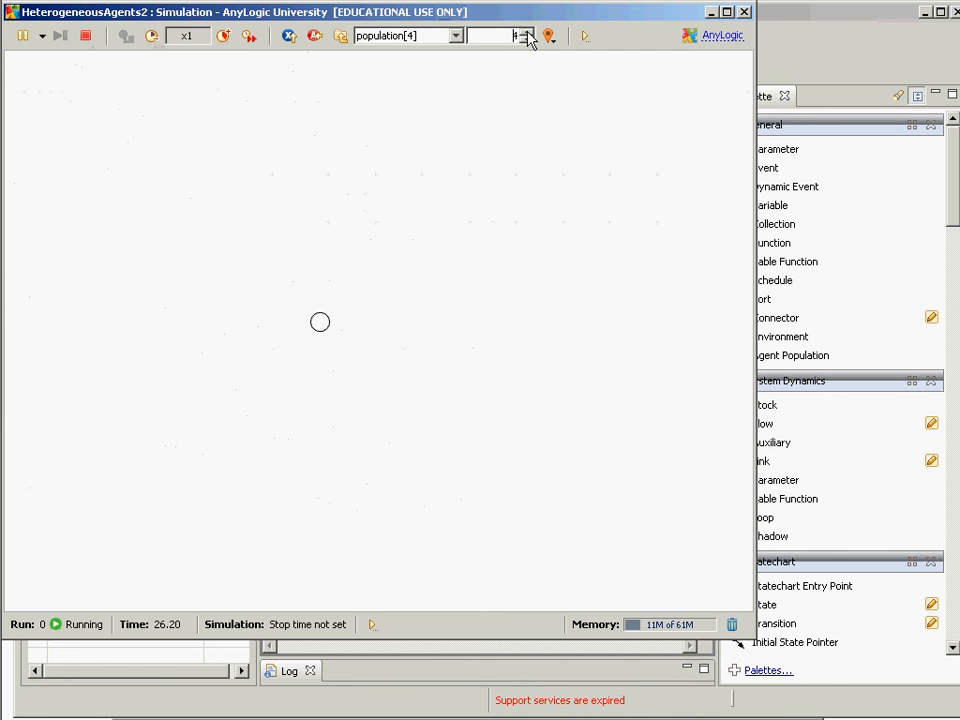
left_click(527, 32)
left_click(527, 32)
left_click(527, 32)
left_click(527, 32)
left_click(527, 32)
left_click(527, 32)
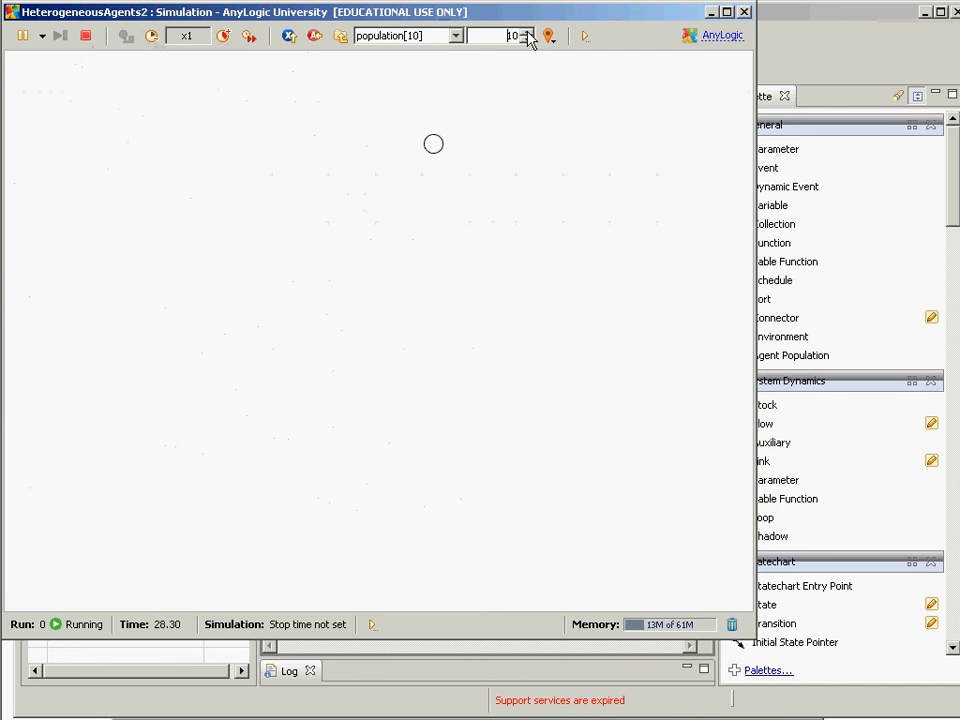
left_click(527, 32)
left_click(527, 32)
left_click(527, 32)
left_click(527, 32)
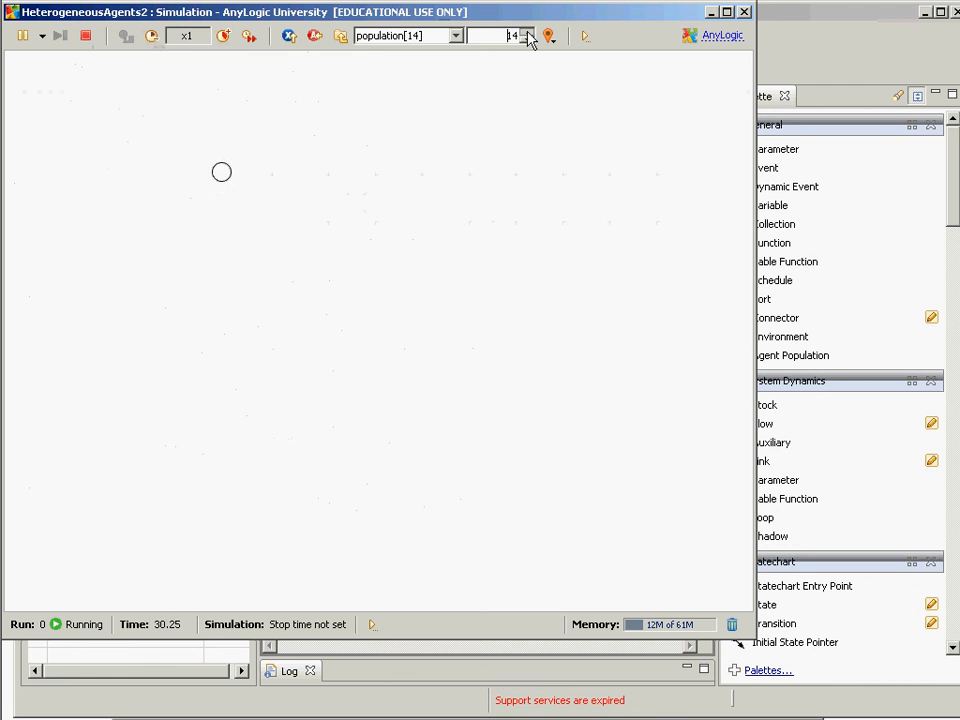
left_click(527, 32)
left_click(527, 32)
left_click(527, 32)
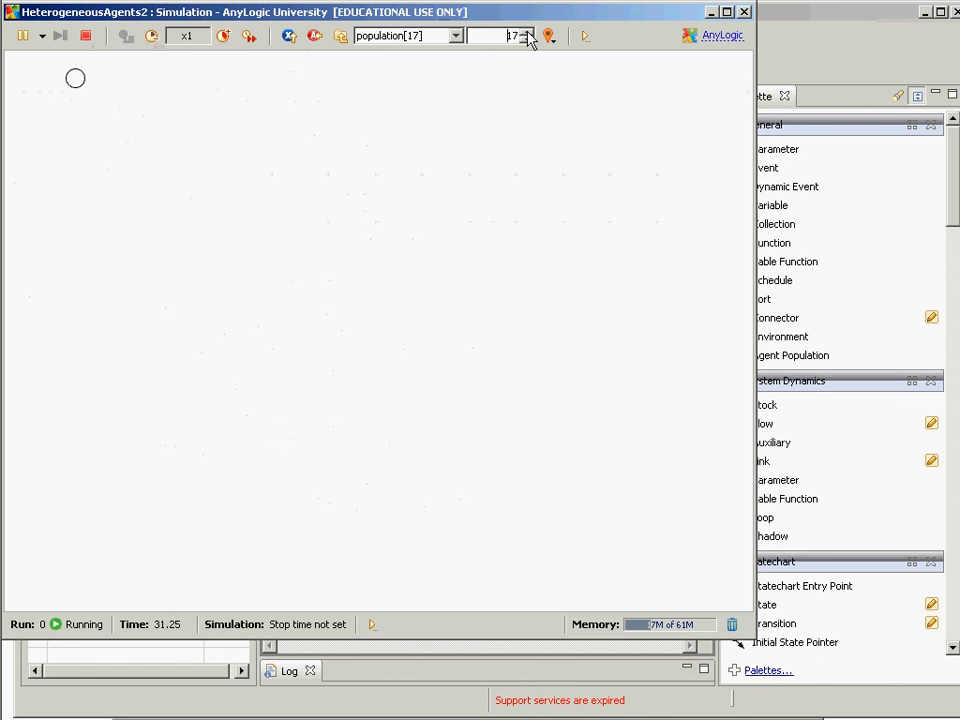
Return the running model's view from the individual agent to root:Main
left_click(358, 40)
left_click(390, 53)
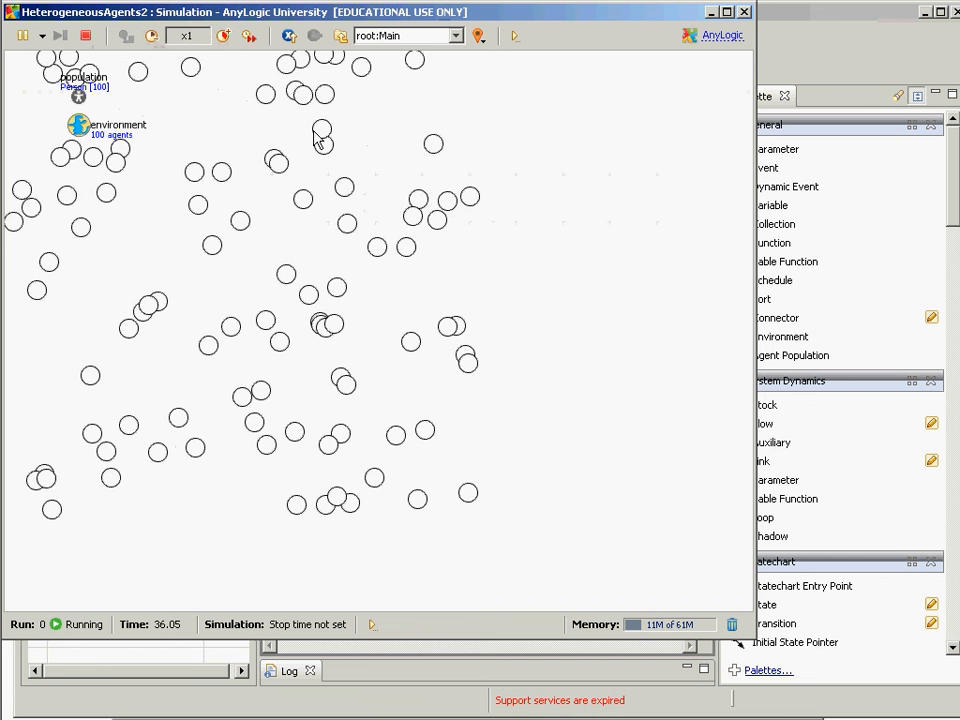
left_click_drag(300, 96, 333, 128)
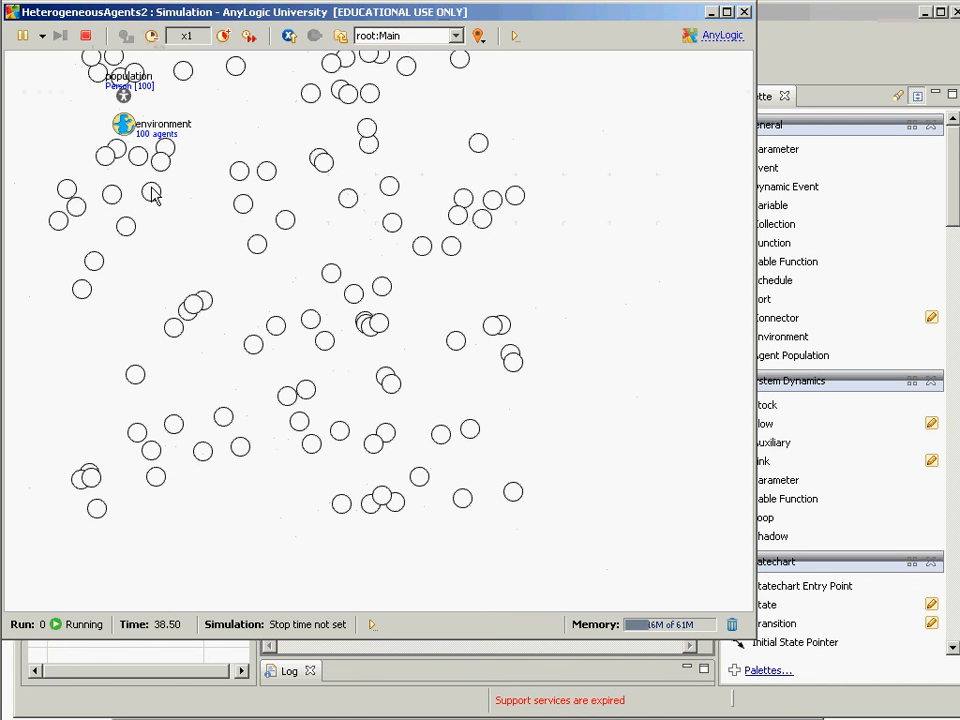
Enter the population through its icon in Main, step through the first agents, and go back to root:Main
left_click(123, 96)
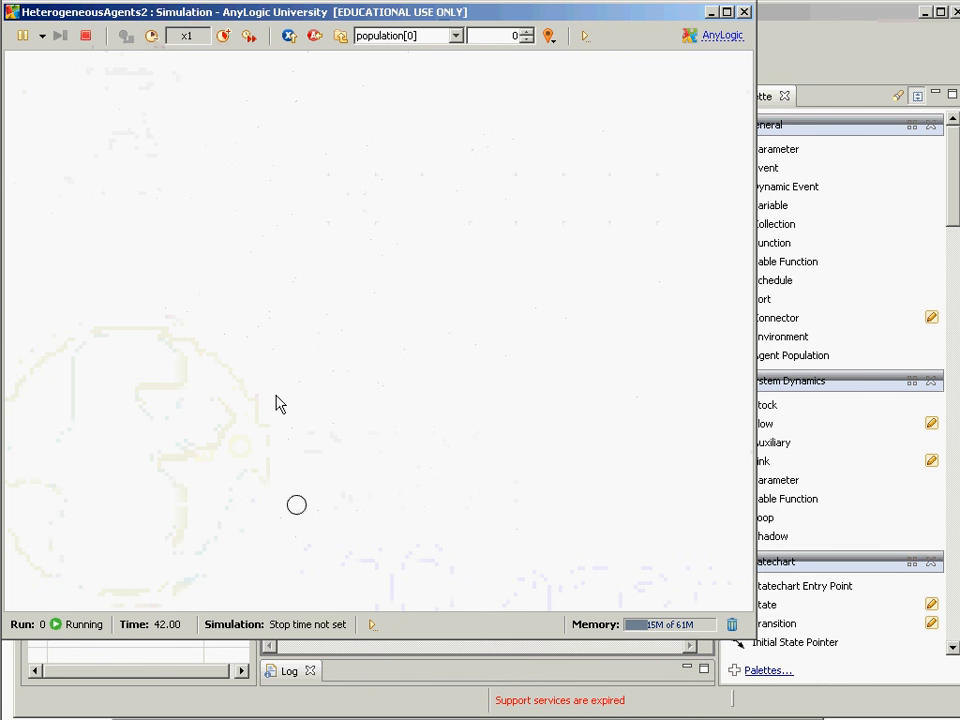
left_click(527, 31)
left_click(527, 31)
left_click(314, 35)
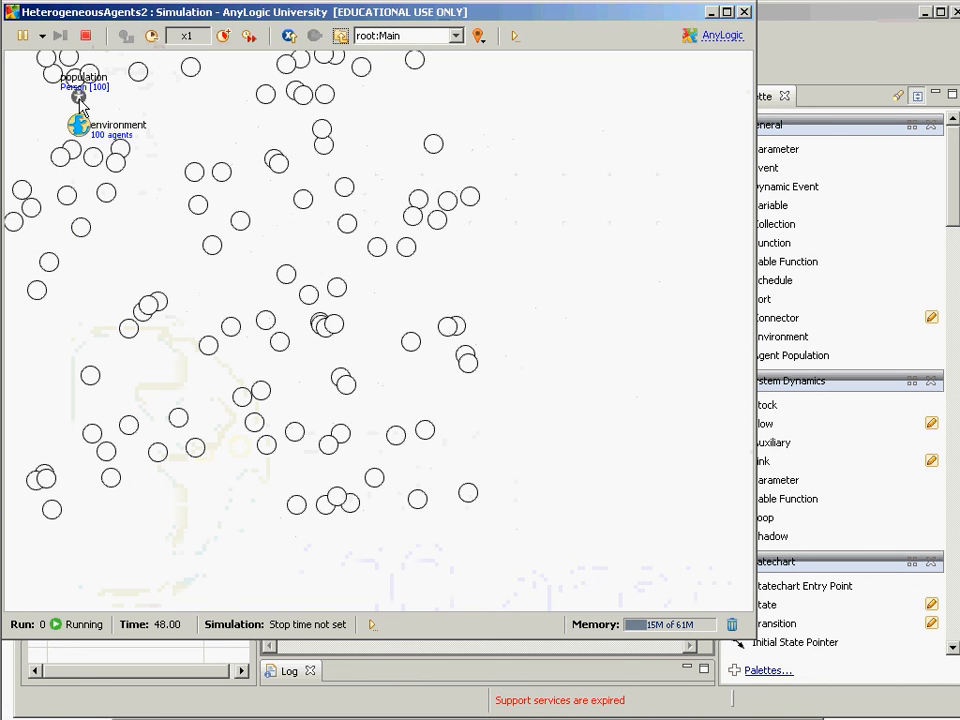
Step to population[3] after entering the population through its icon in Main, and close the simulation window
double_click(79, 101)
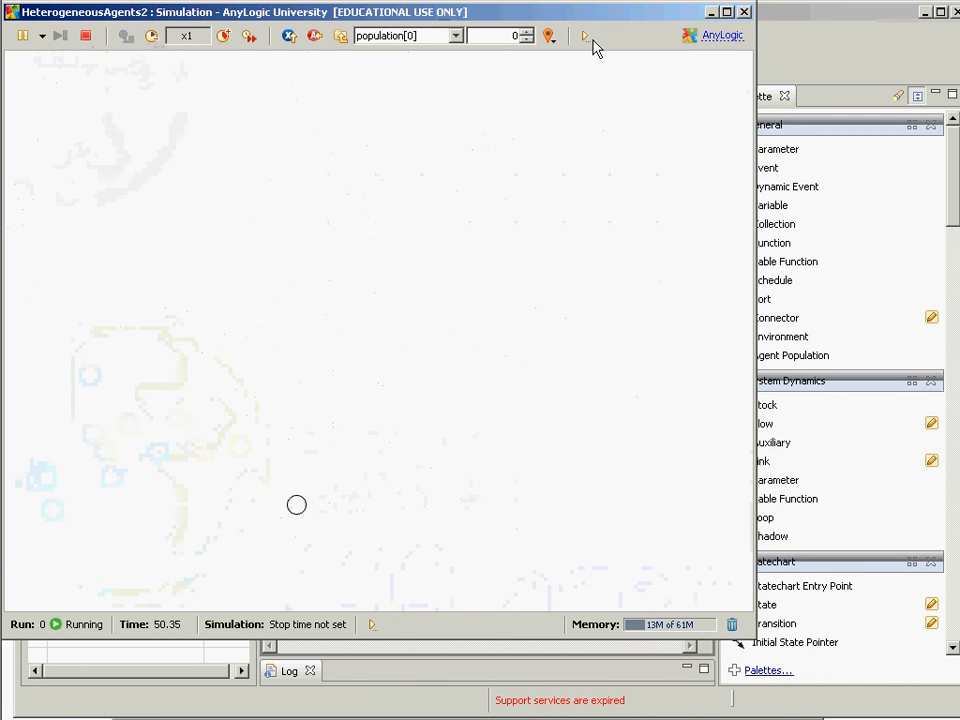
left_click(527, 31)
left_click(527, 31)
left_click(527, 31)
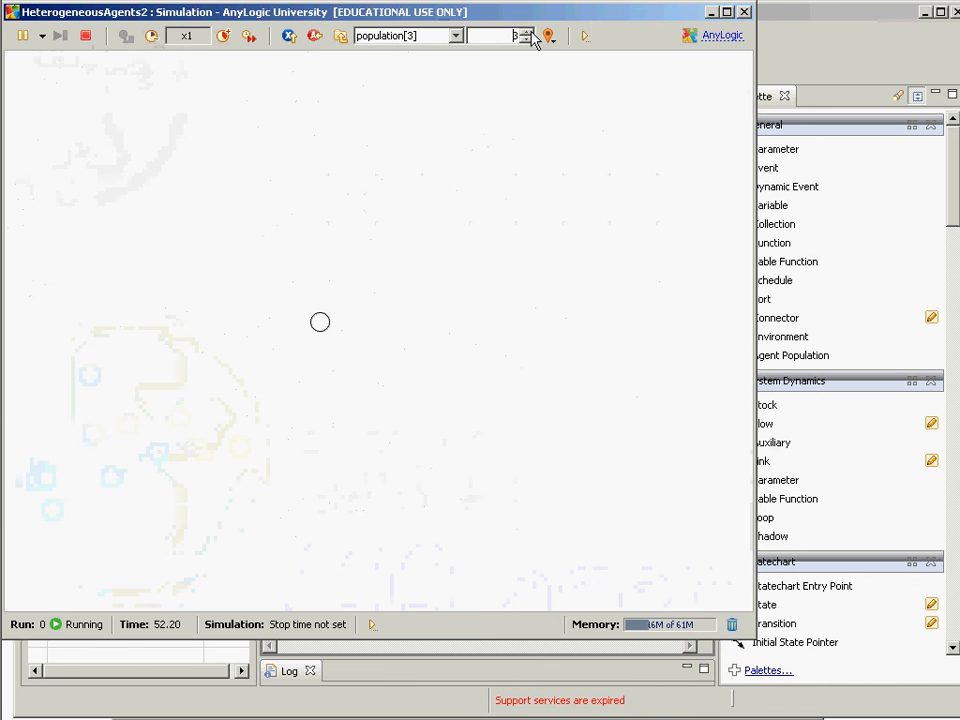
left_click(741, 12)
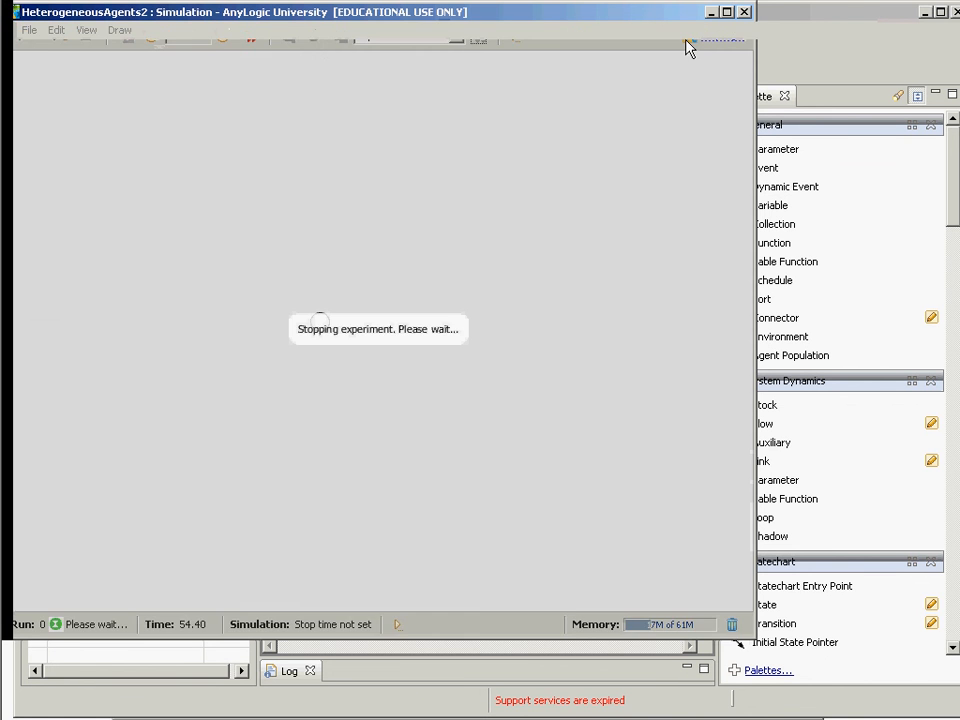
key("alt+Tab")
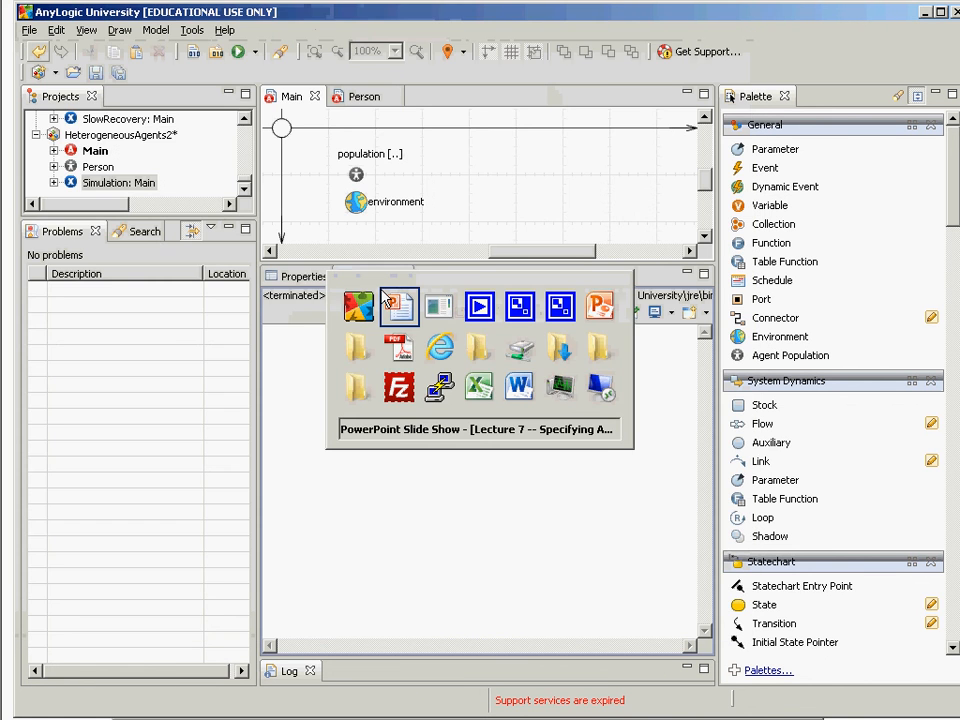
key("alt+Tab")
key("alt+Tab")
key("alt+Tab")
key("alt+Tab")
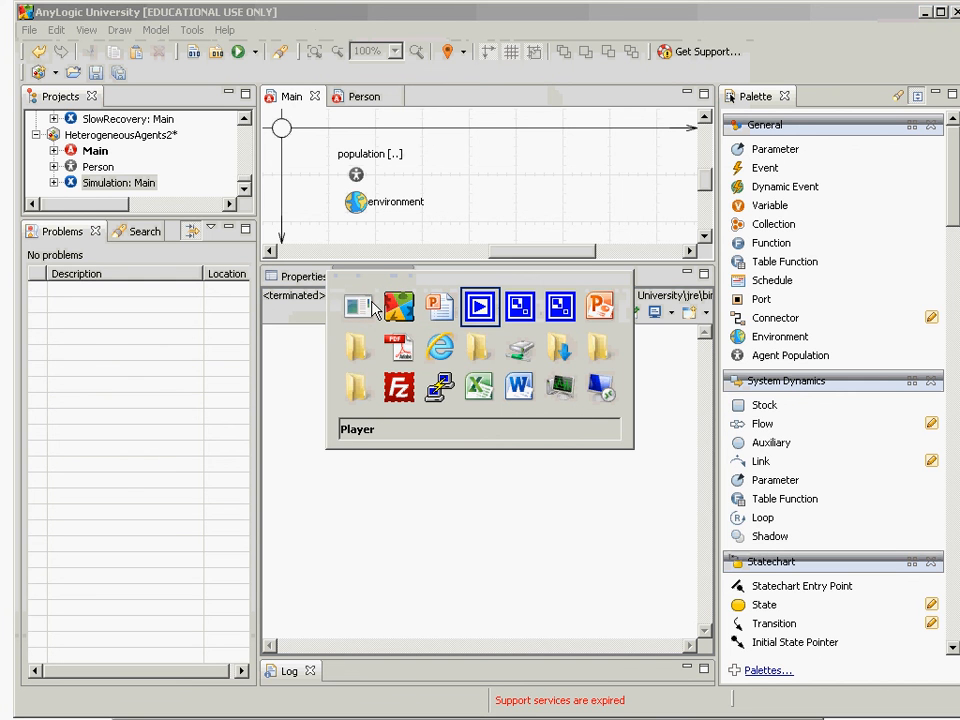
key("alt+Tab")
key("alt+Tab")
key("alt+Tab")
key("alt+Tab")
key("alt+Tab")
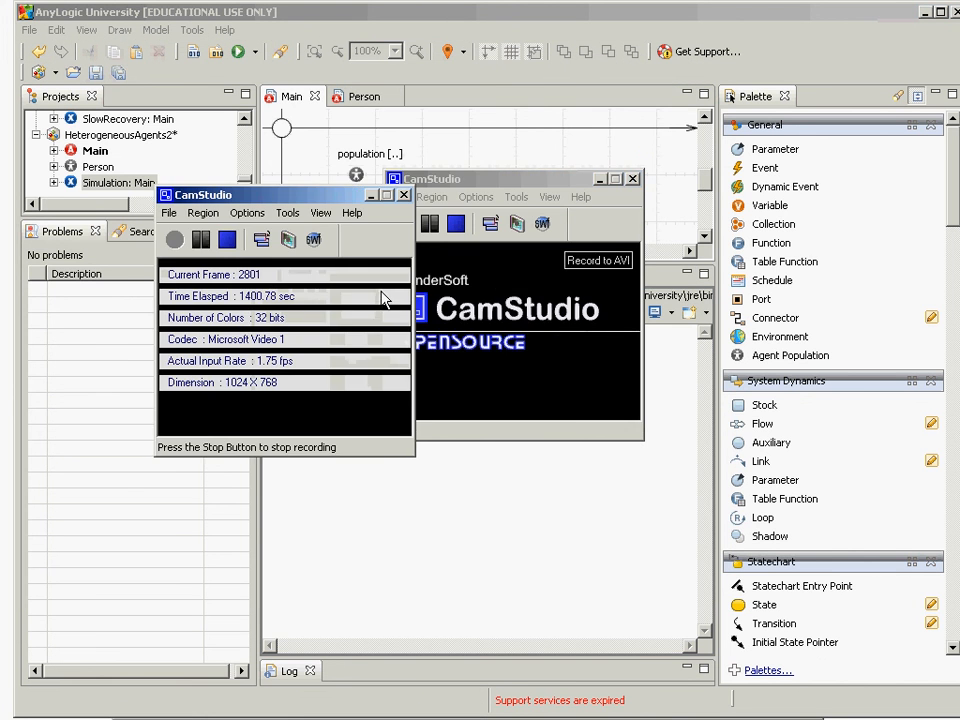